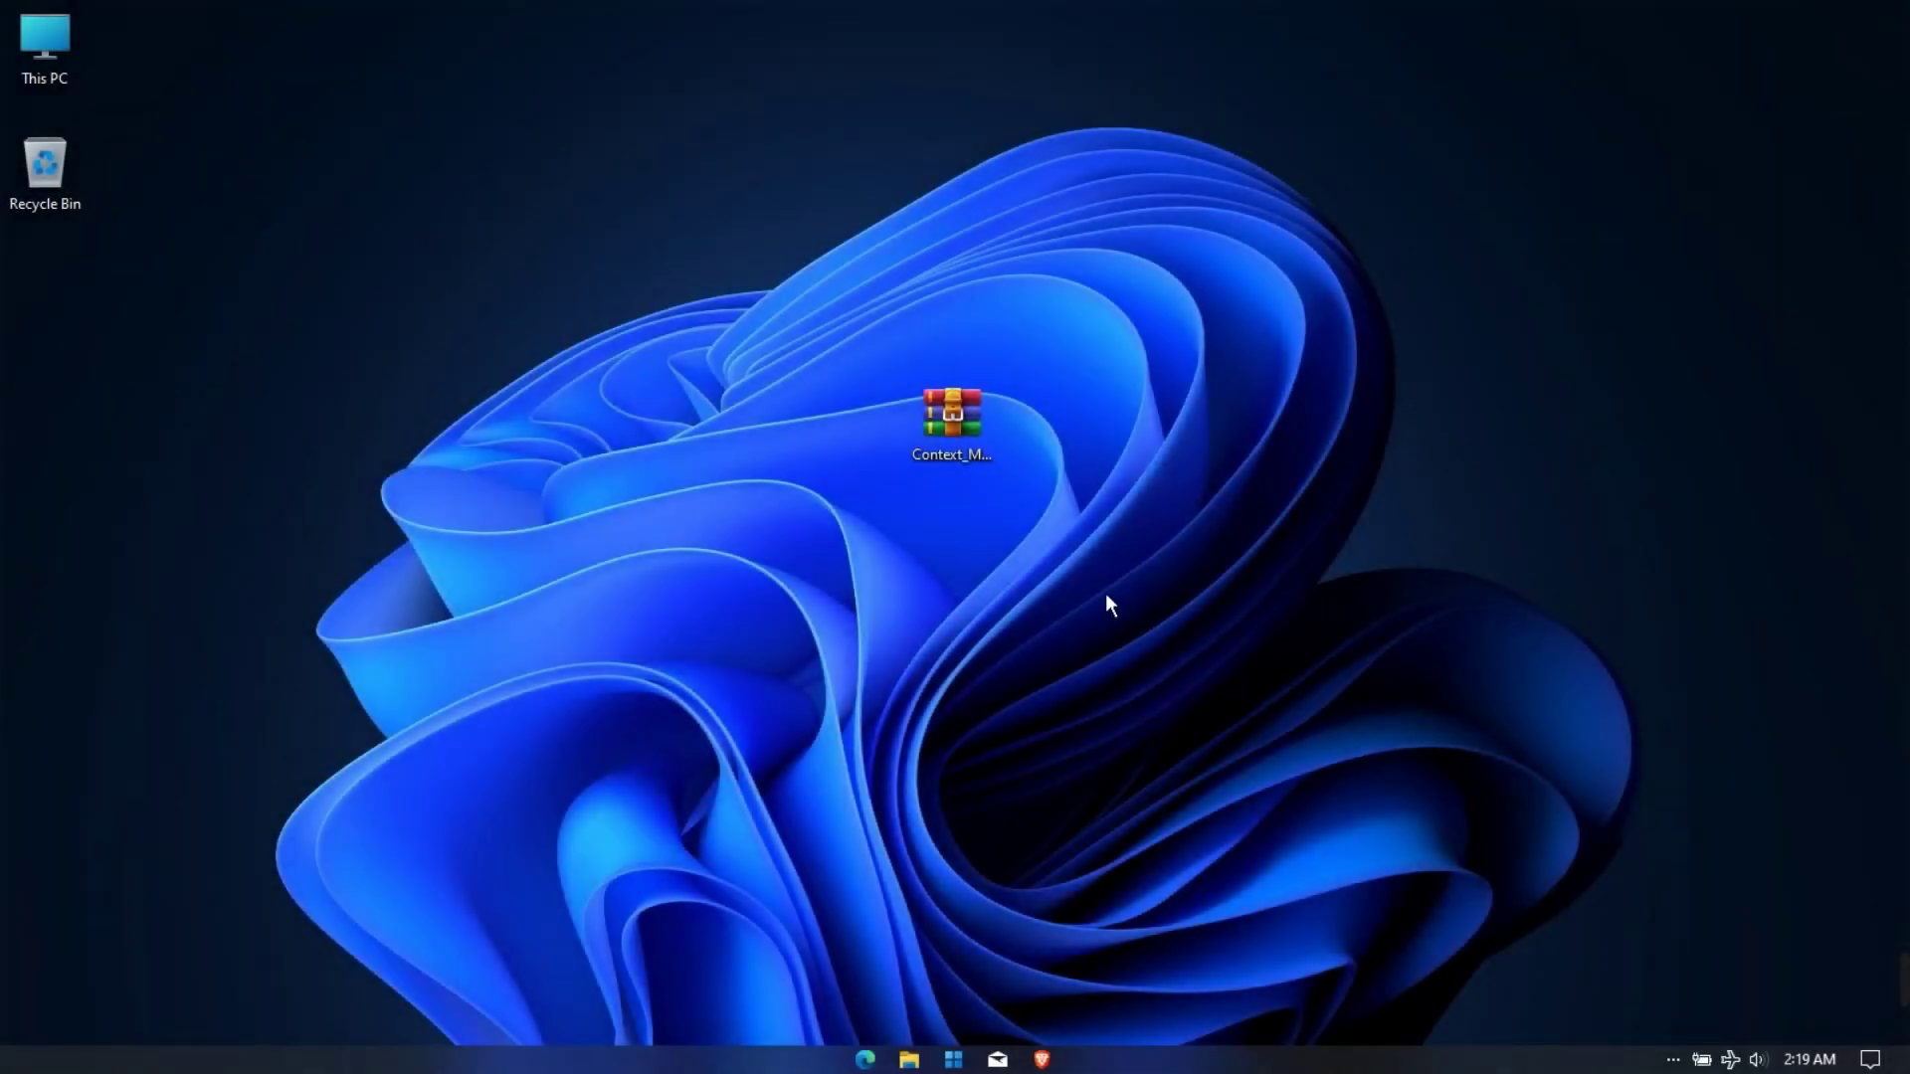
# - Extract the Context_Menu archive into a Context_Menu desktop folder and open that folder
pyautogui.click(1000, 437)
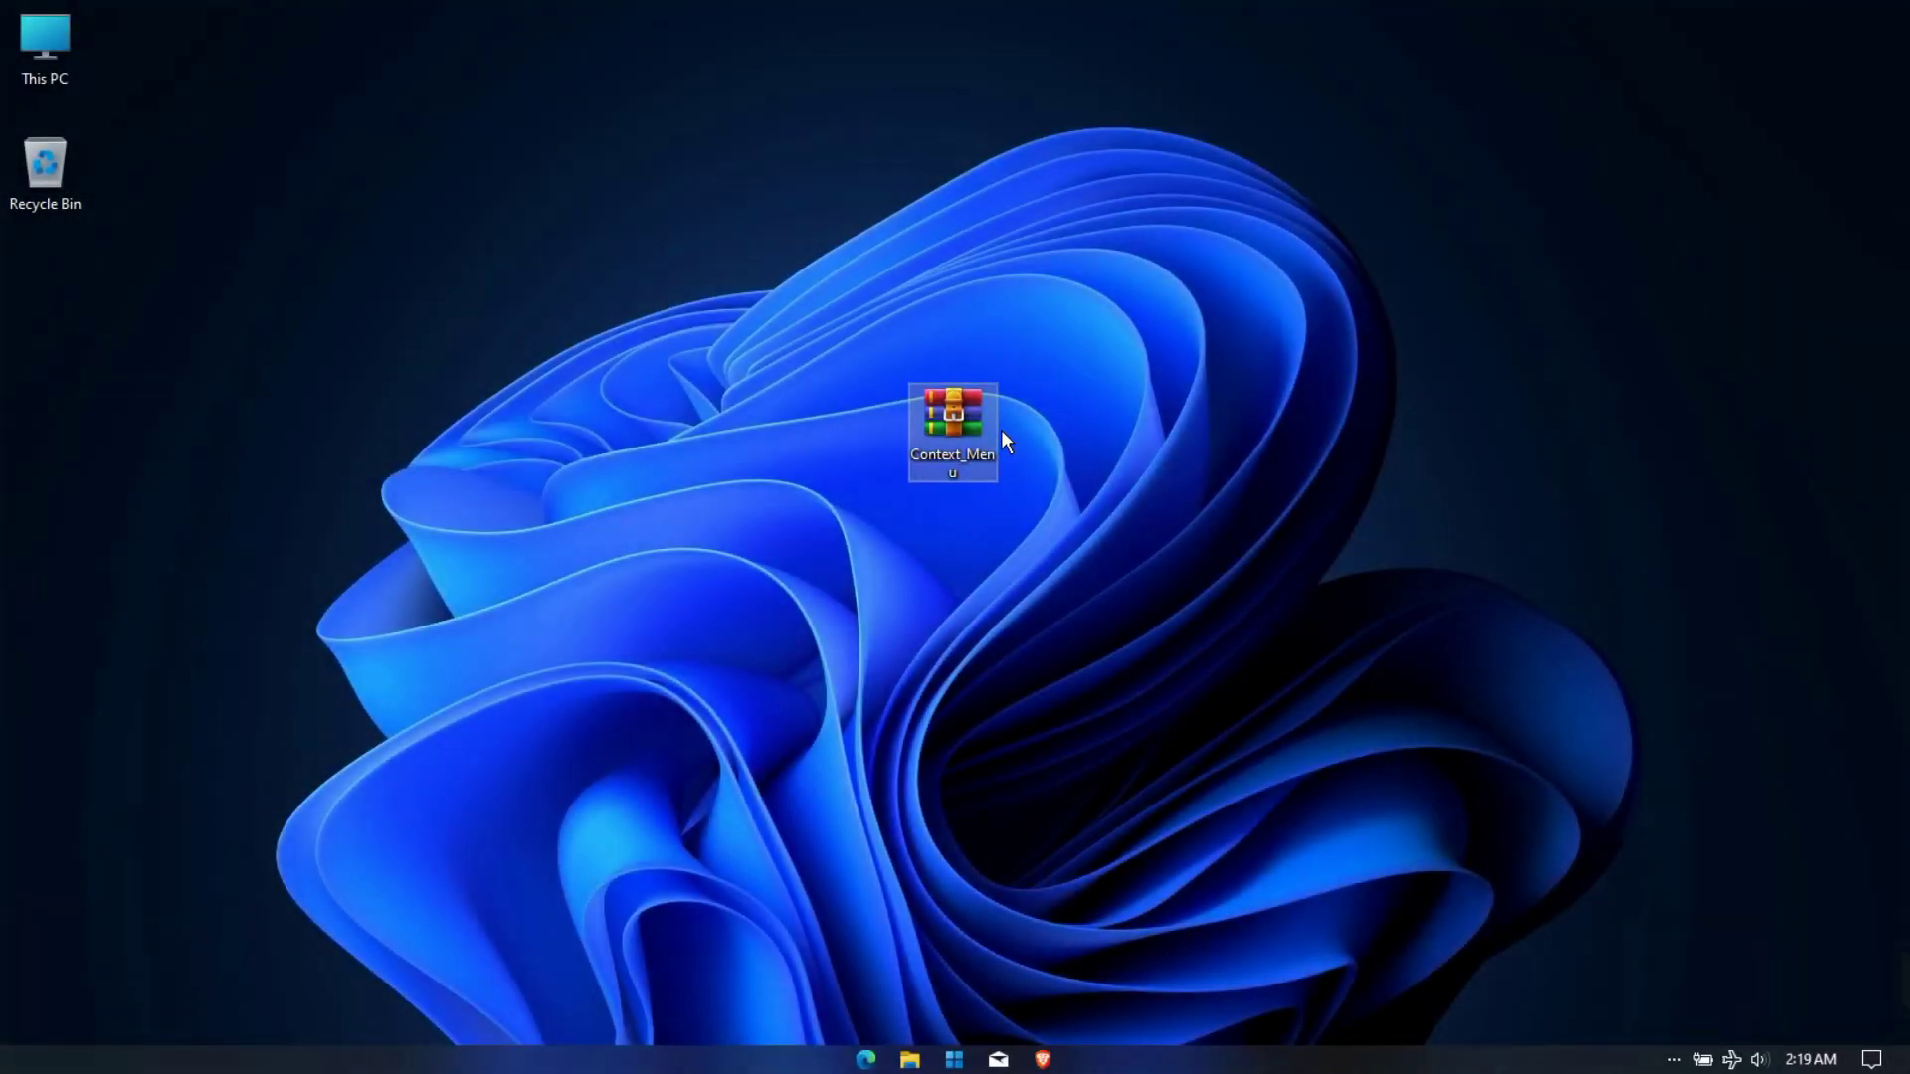
pyautogui.rightClick(1001, 430)
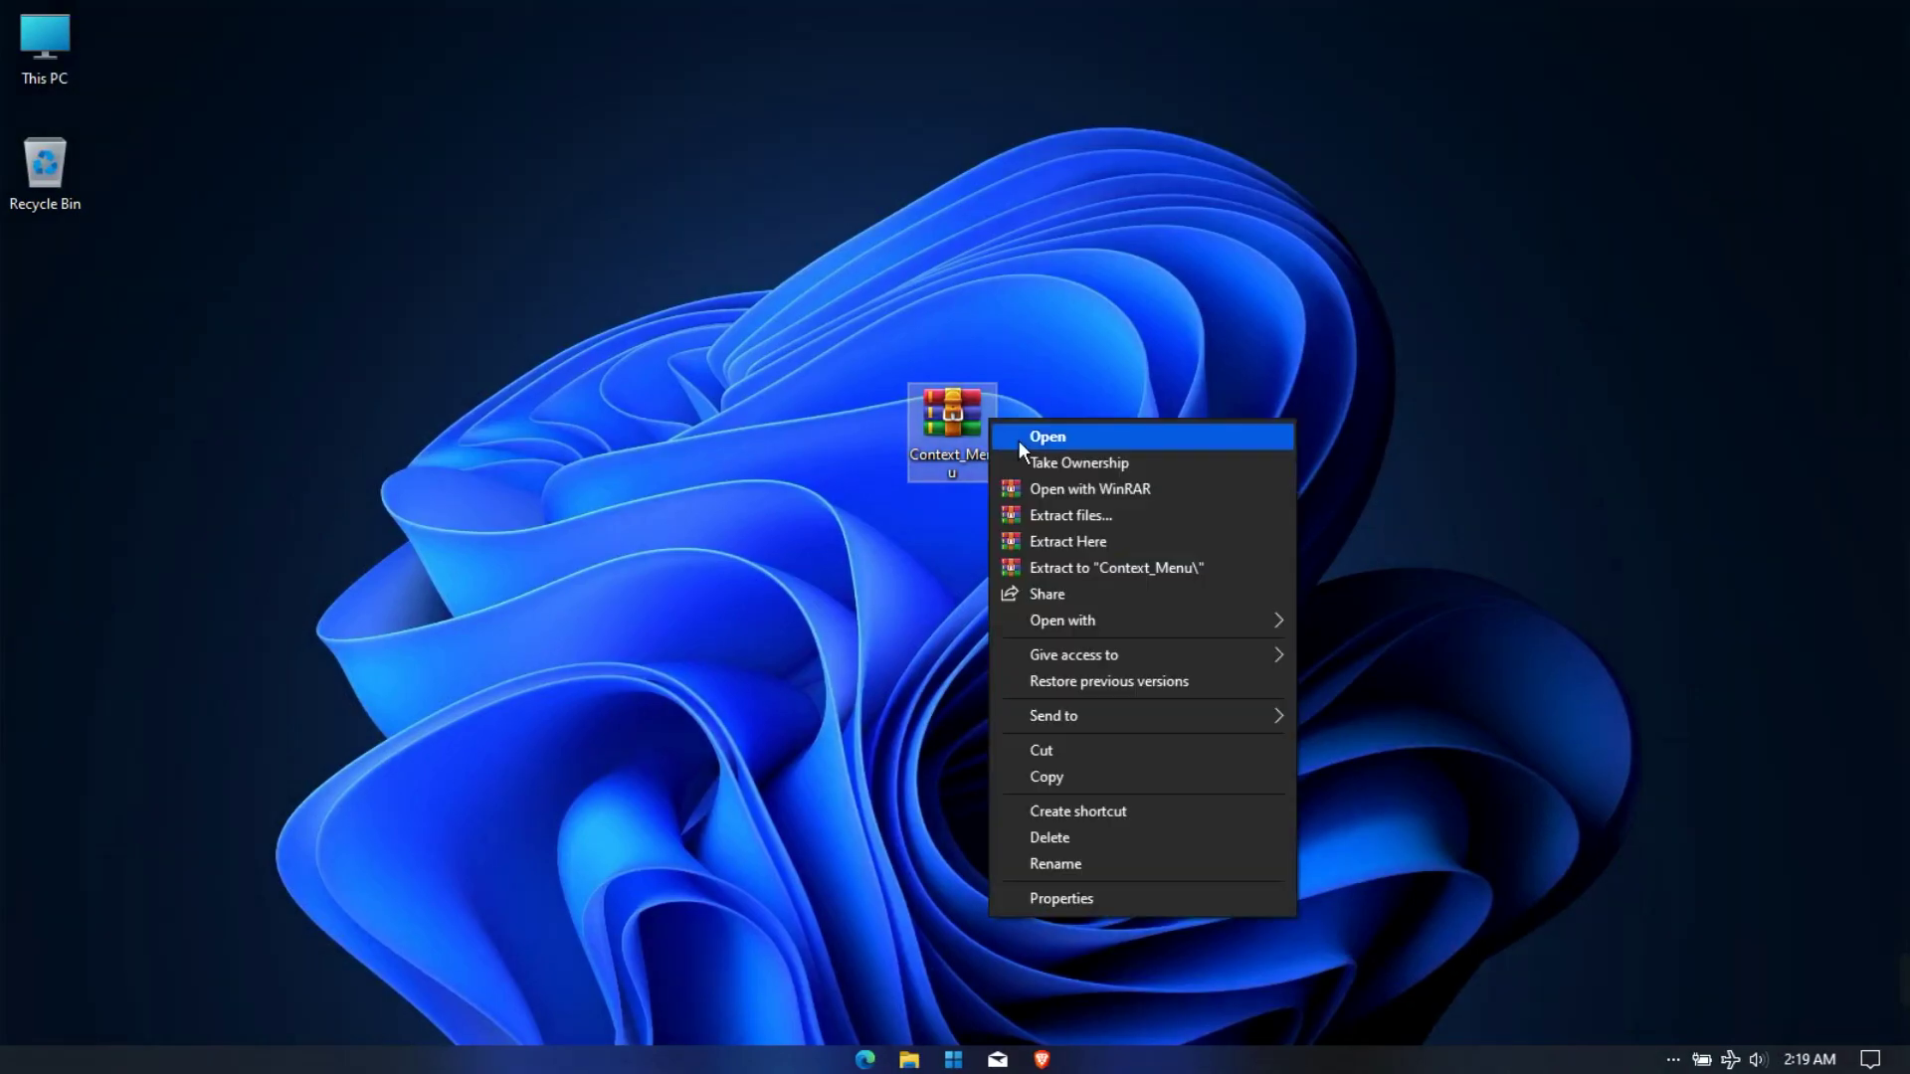
pyautogui.click(1060, 527)
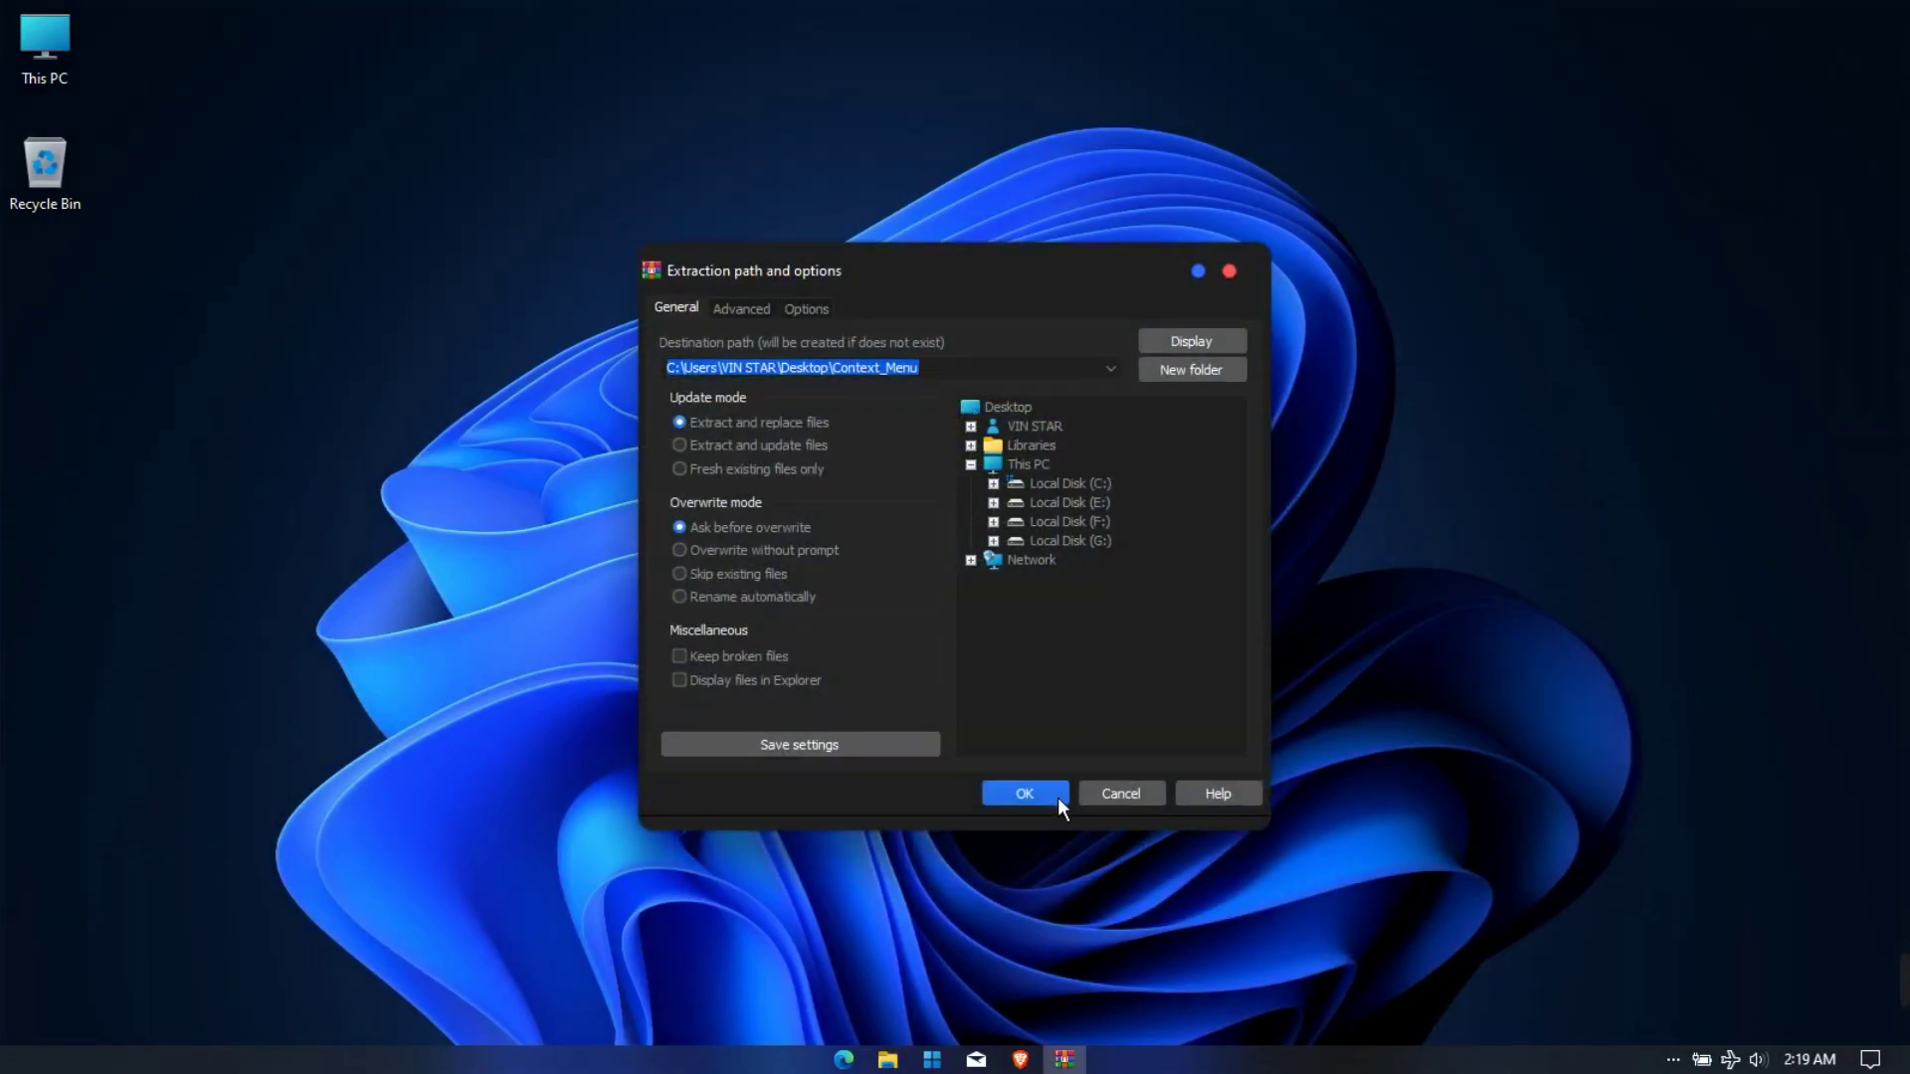
pyautogui.click(1046, 798)
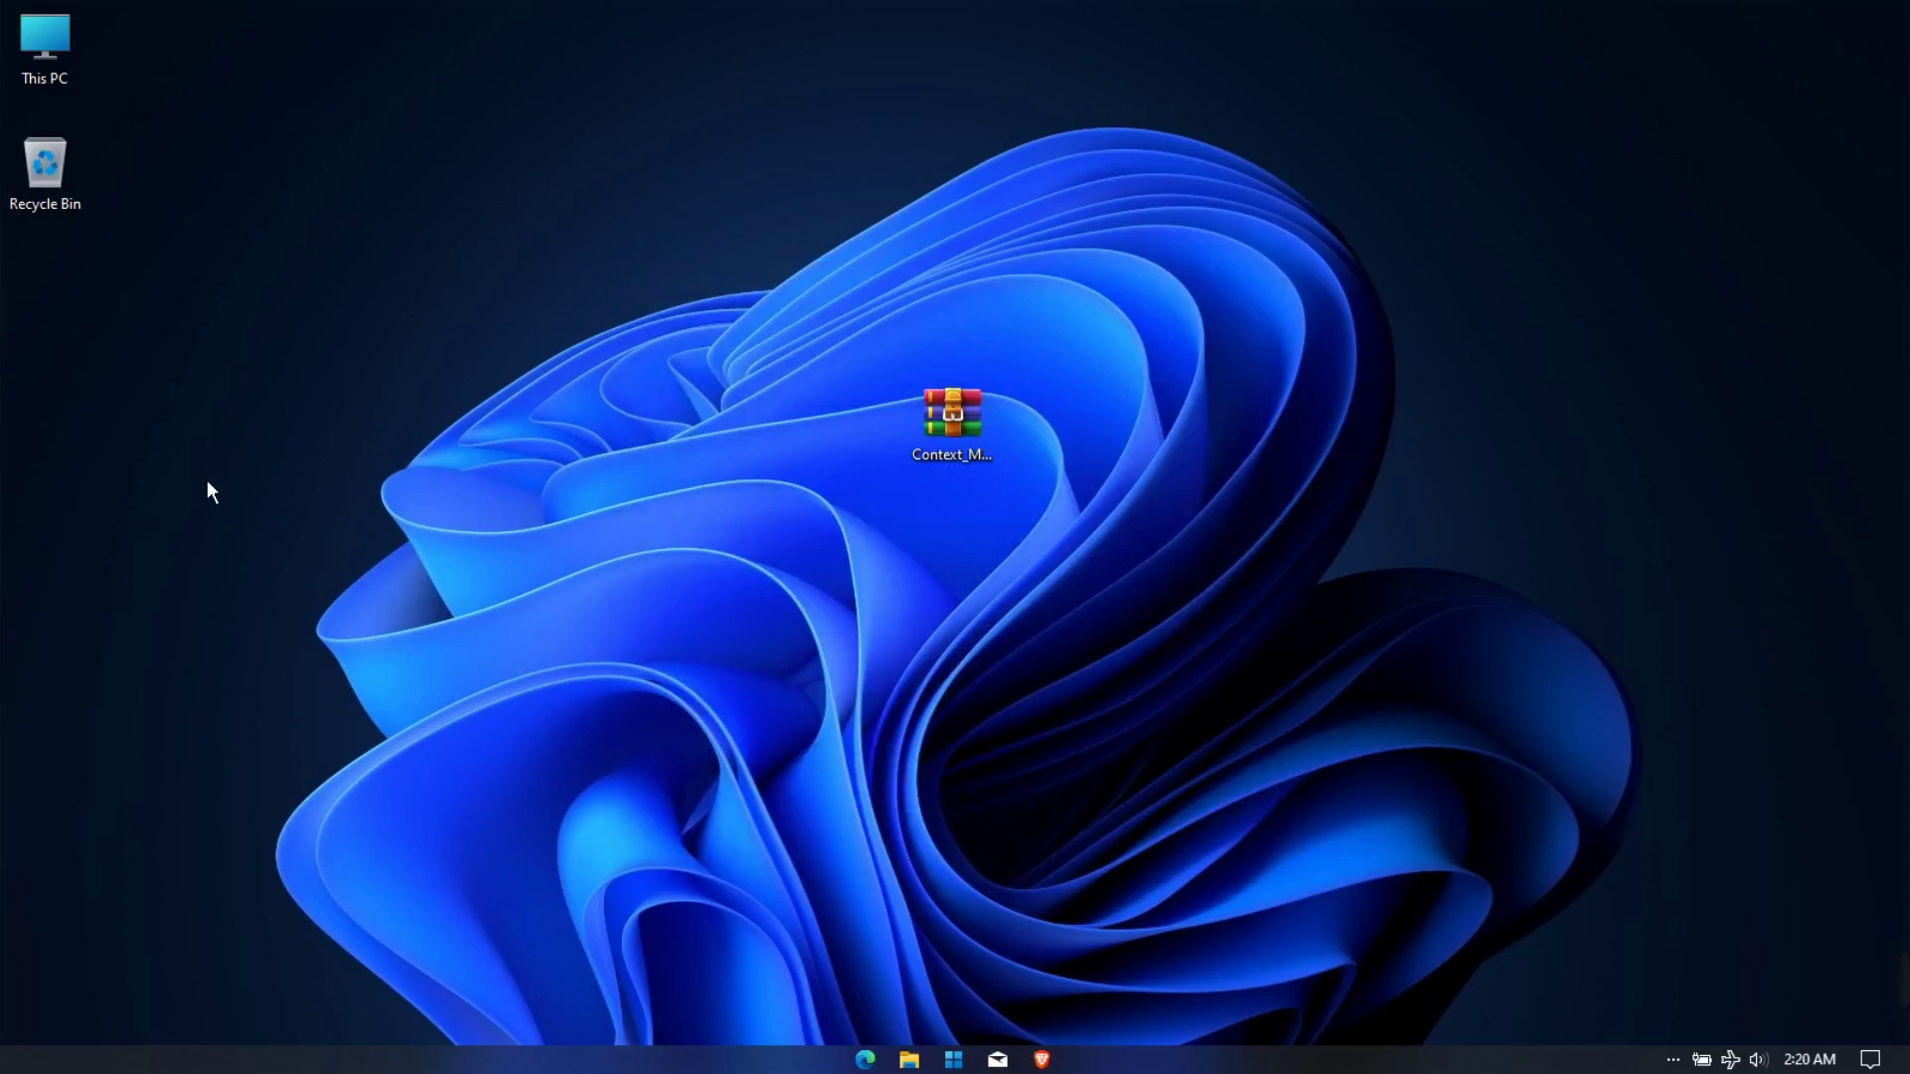
pyautogui.doubleClick(80, 307)
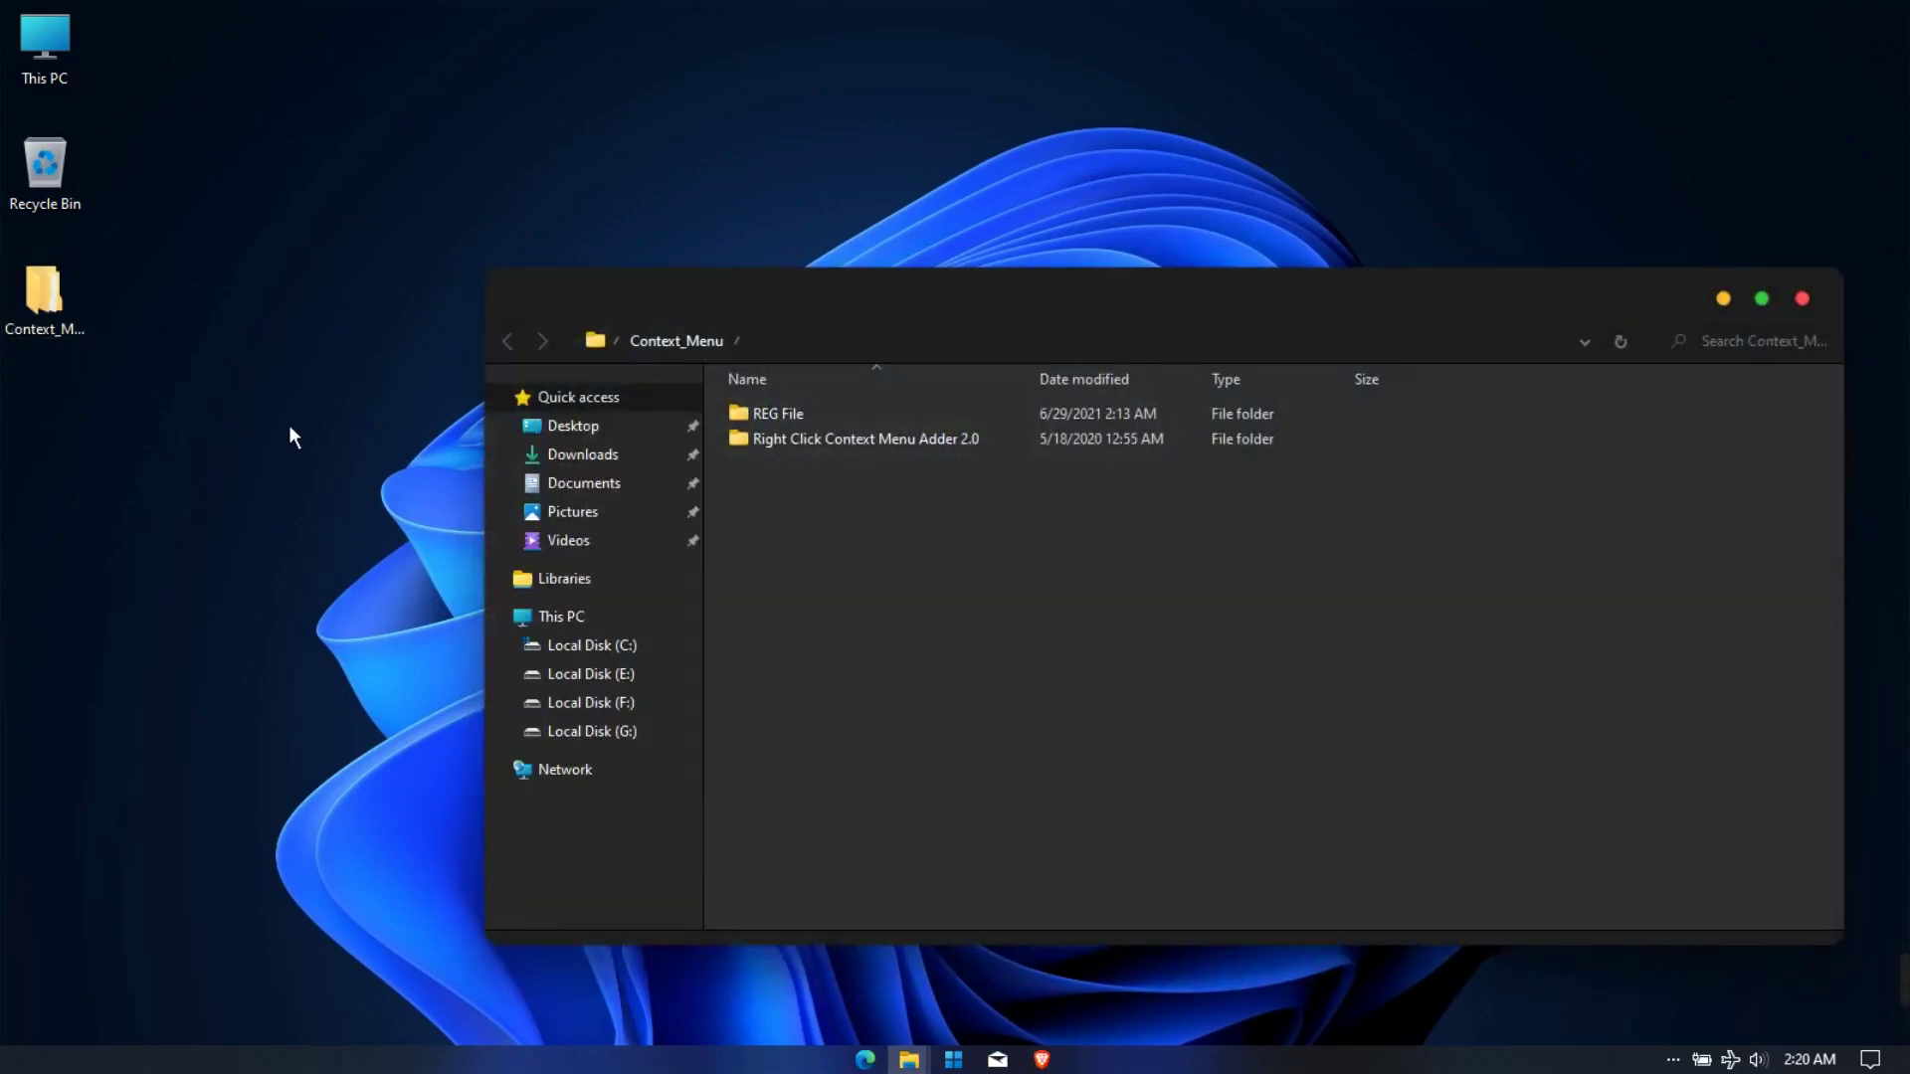
# - Merge Add Classic Appearance from REG File and confirm Personalize (classic) is on the desktop menu
pyautogui.doubleClick(762, 422)
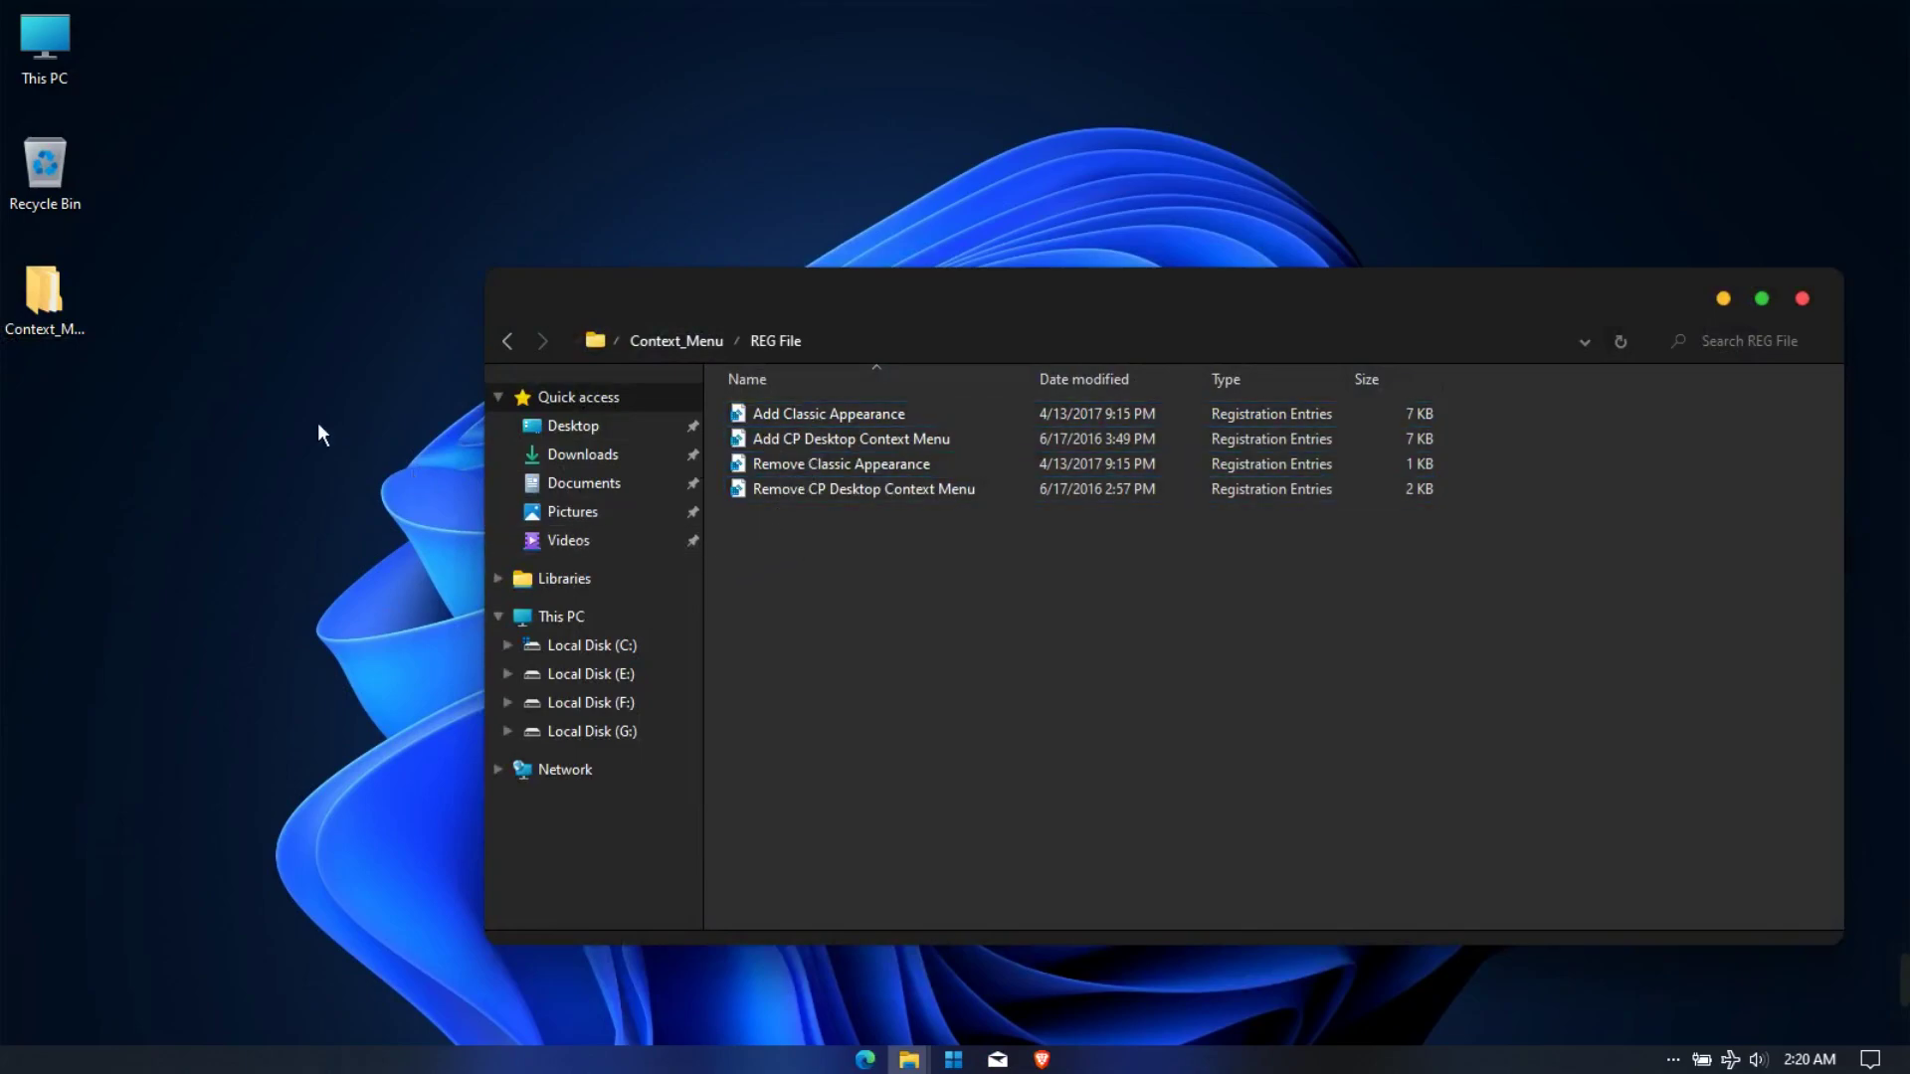
pyautogui.rightClick(276, 378)
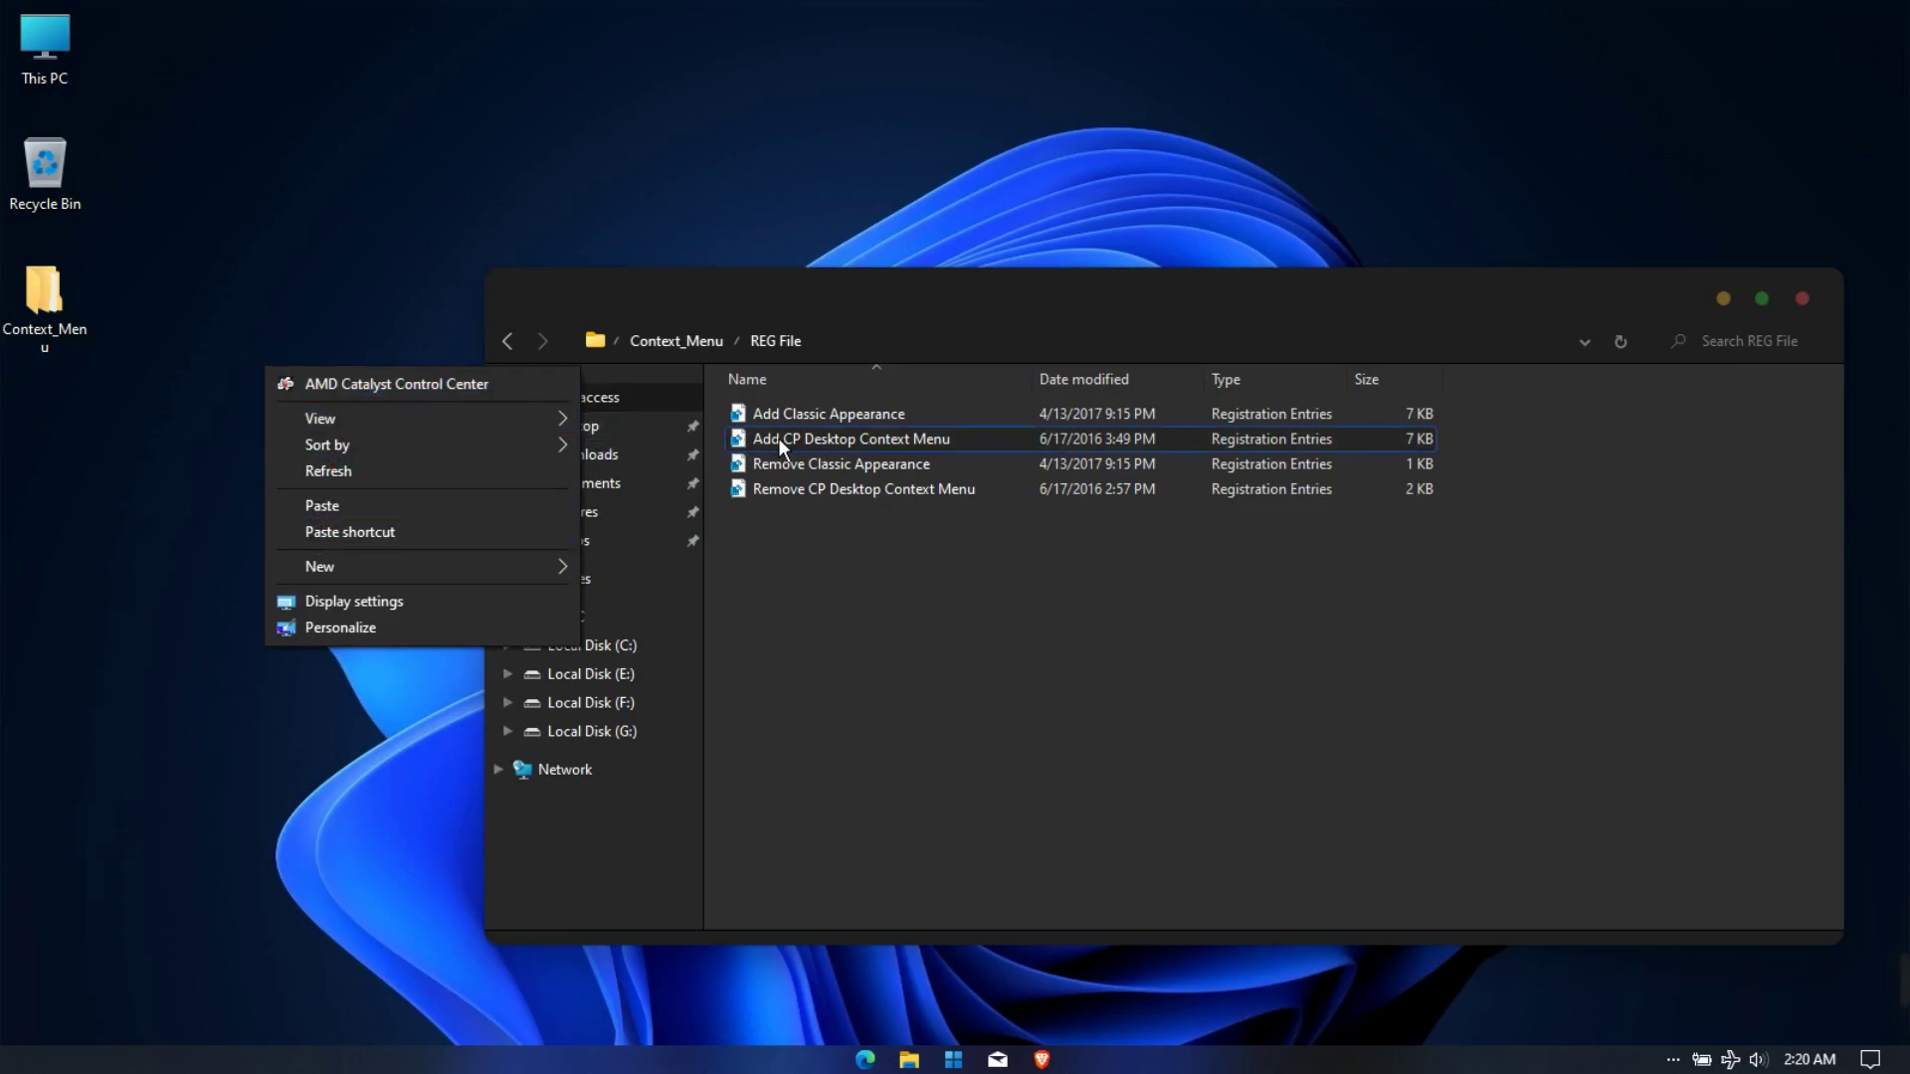
pyautogui.click(809, 433)
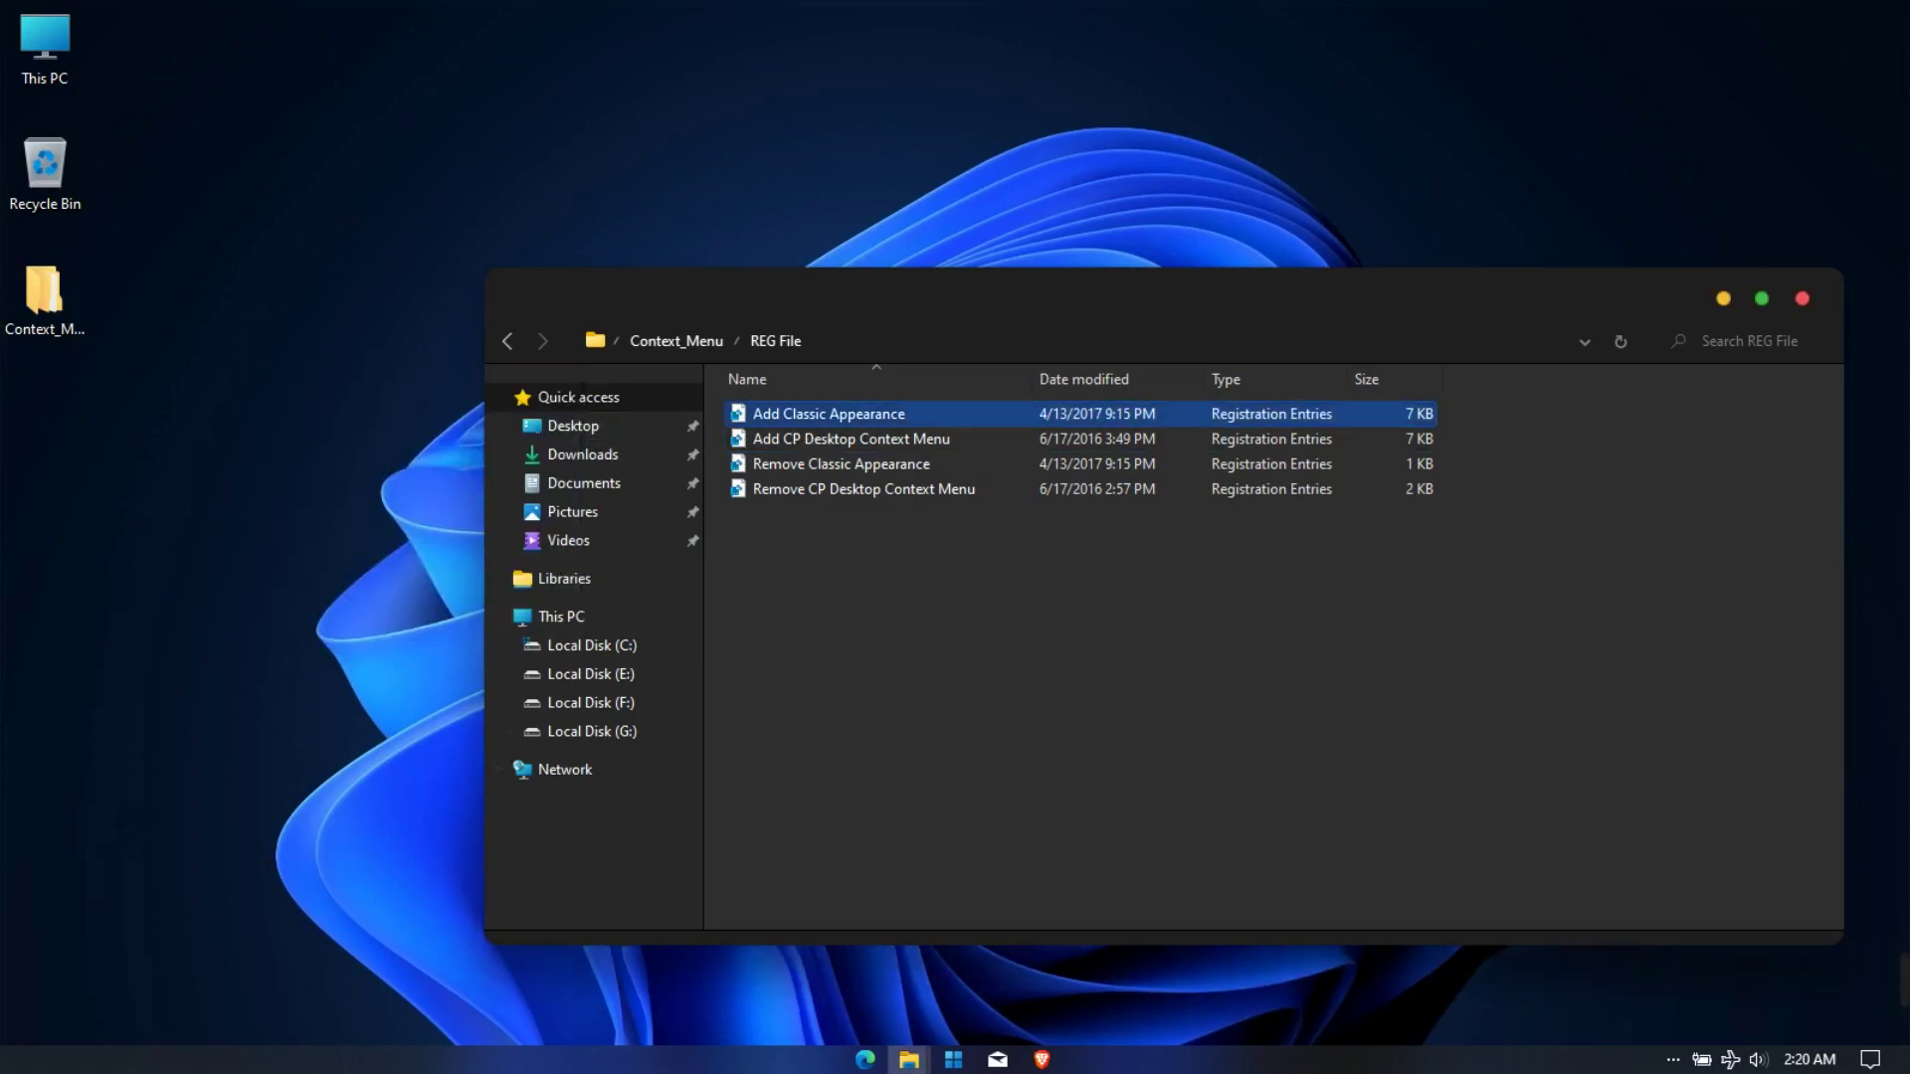
pyautogui.click(1126, 575)
pyautogui.click(1223, 541)
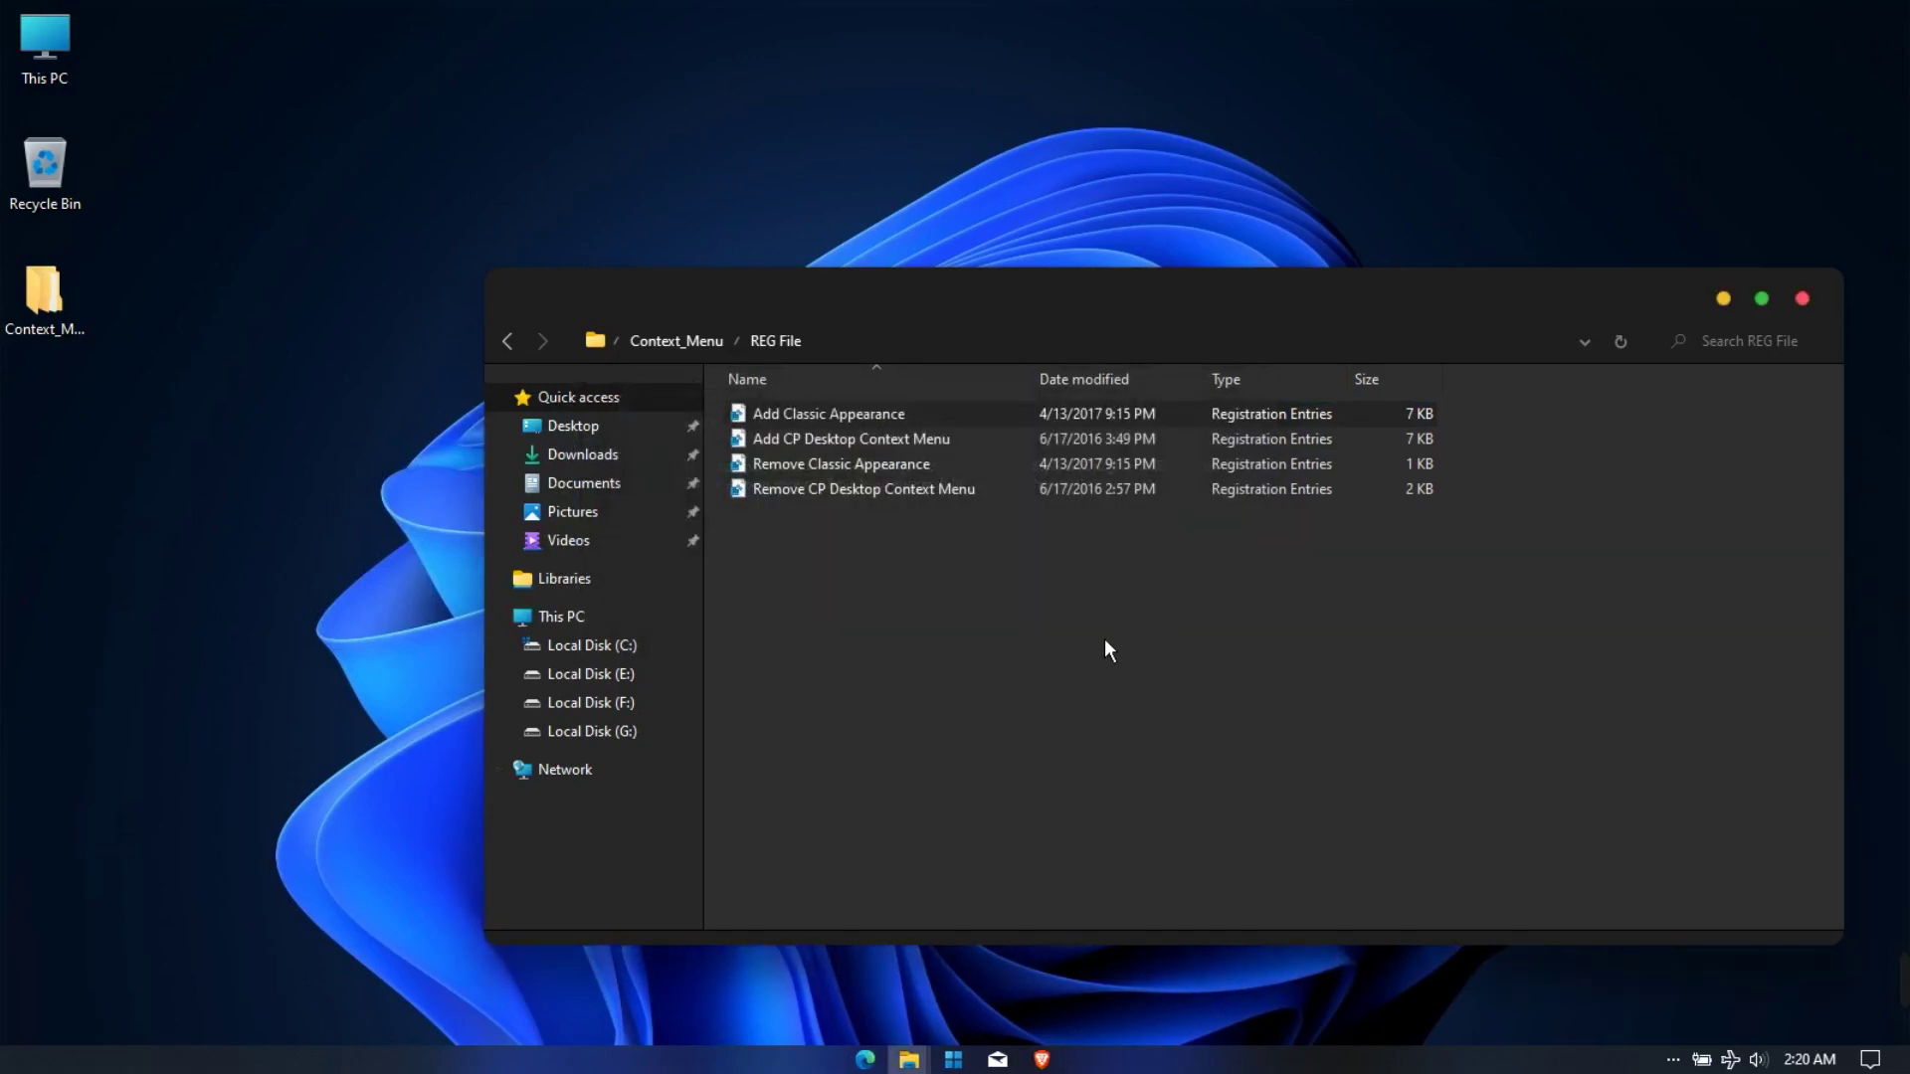
pyautogui.rightClick(261, 362)
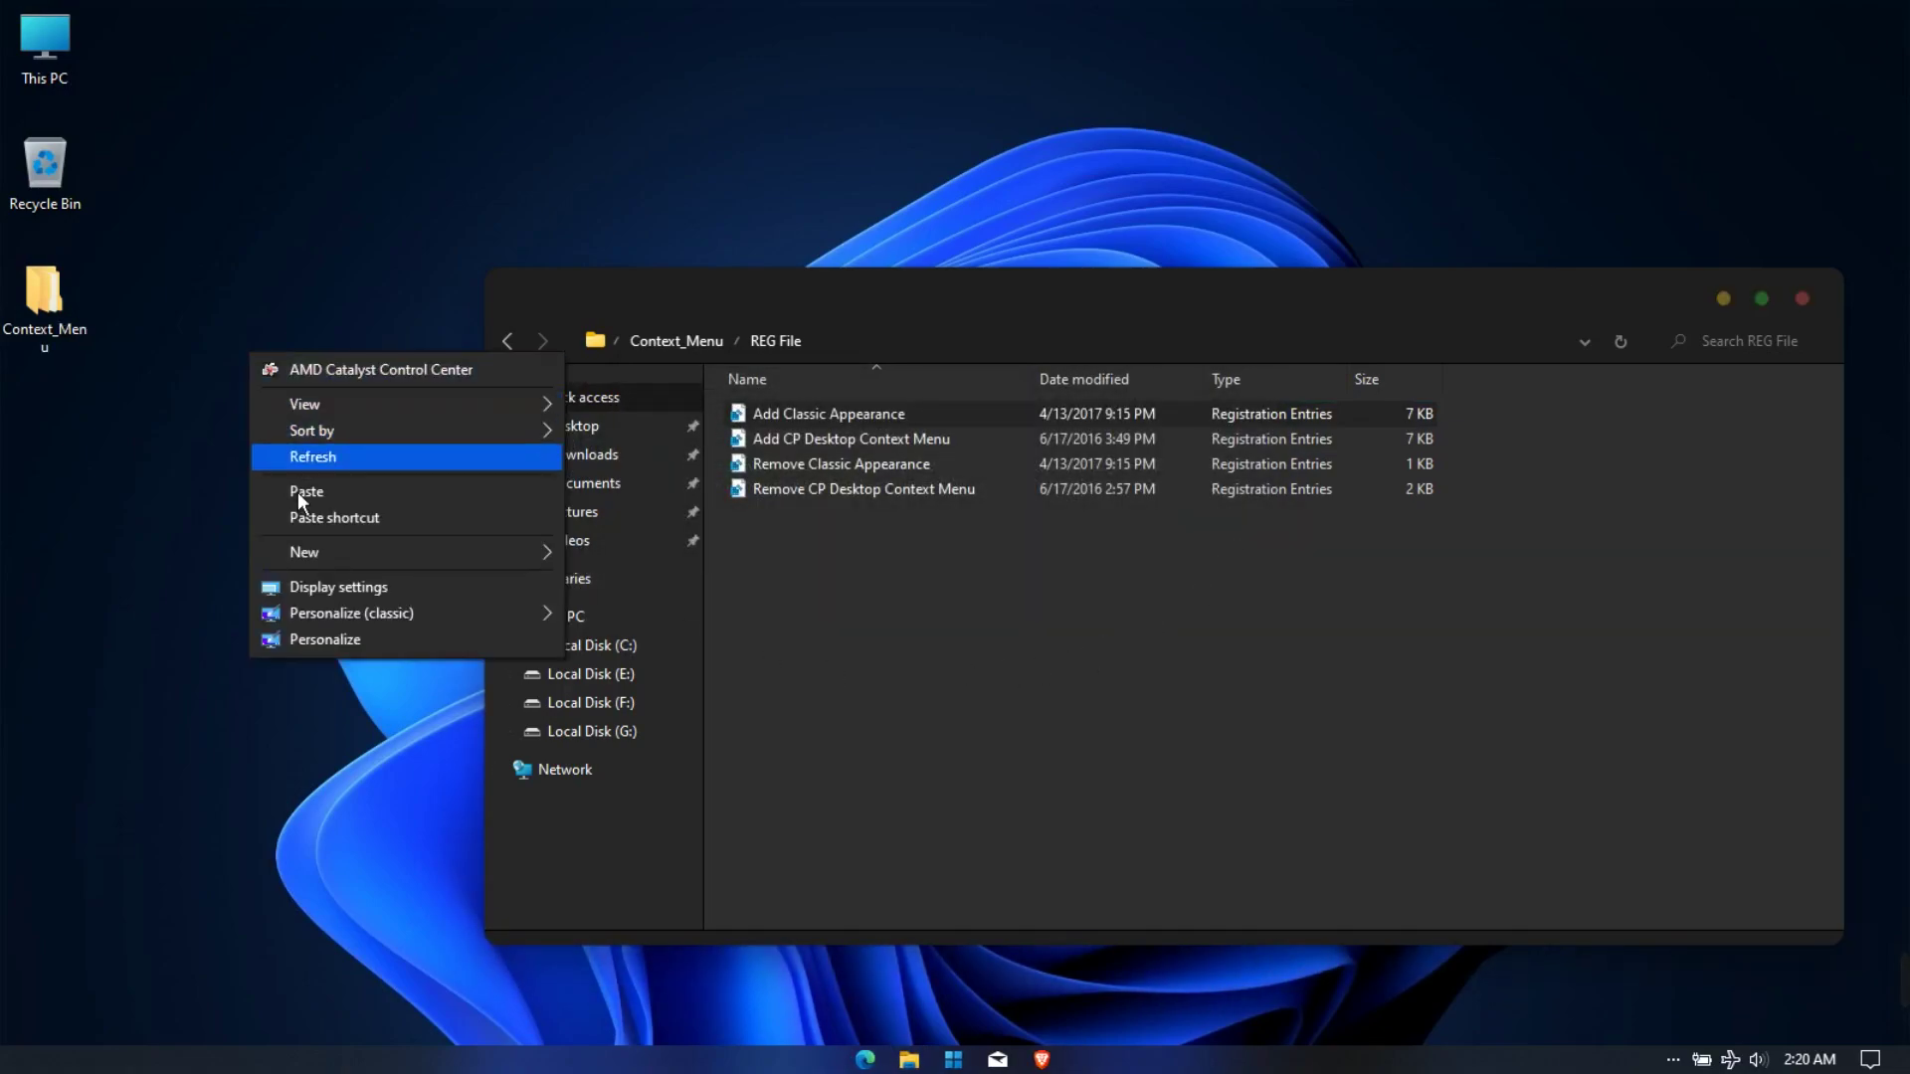
pyautogui.moveTo(424, 625)
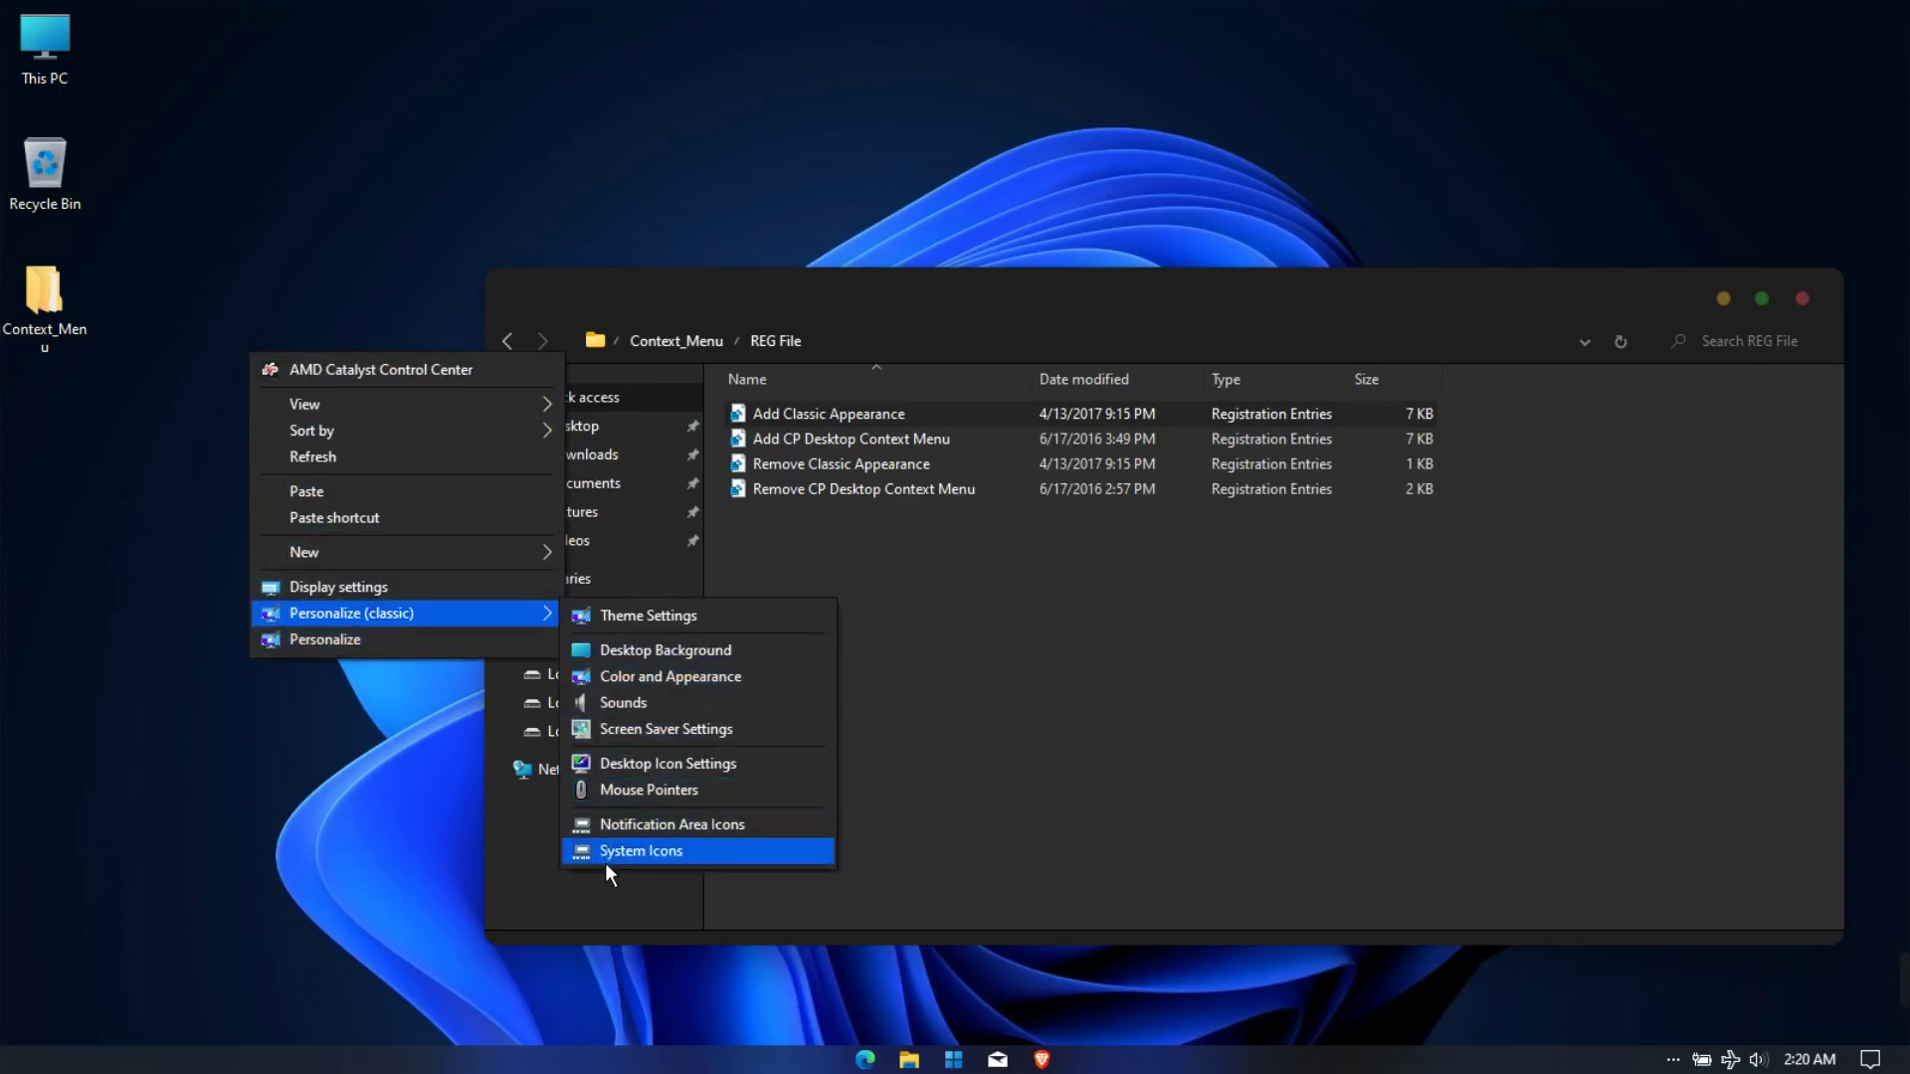
pyautogui.click(816, 449)
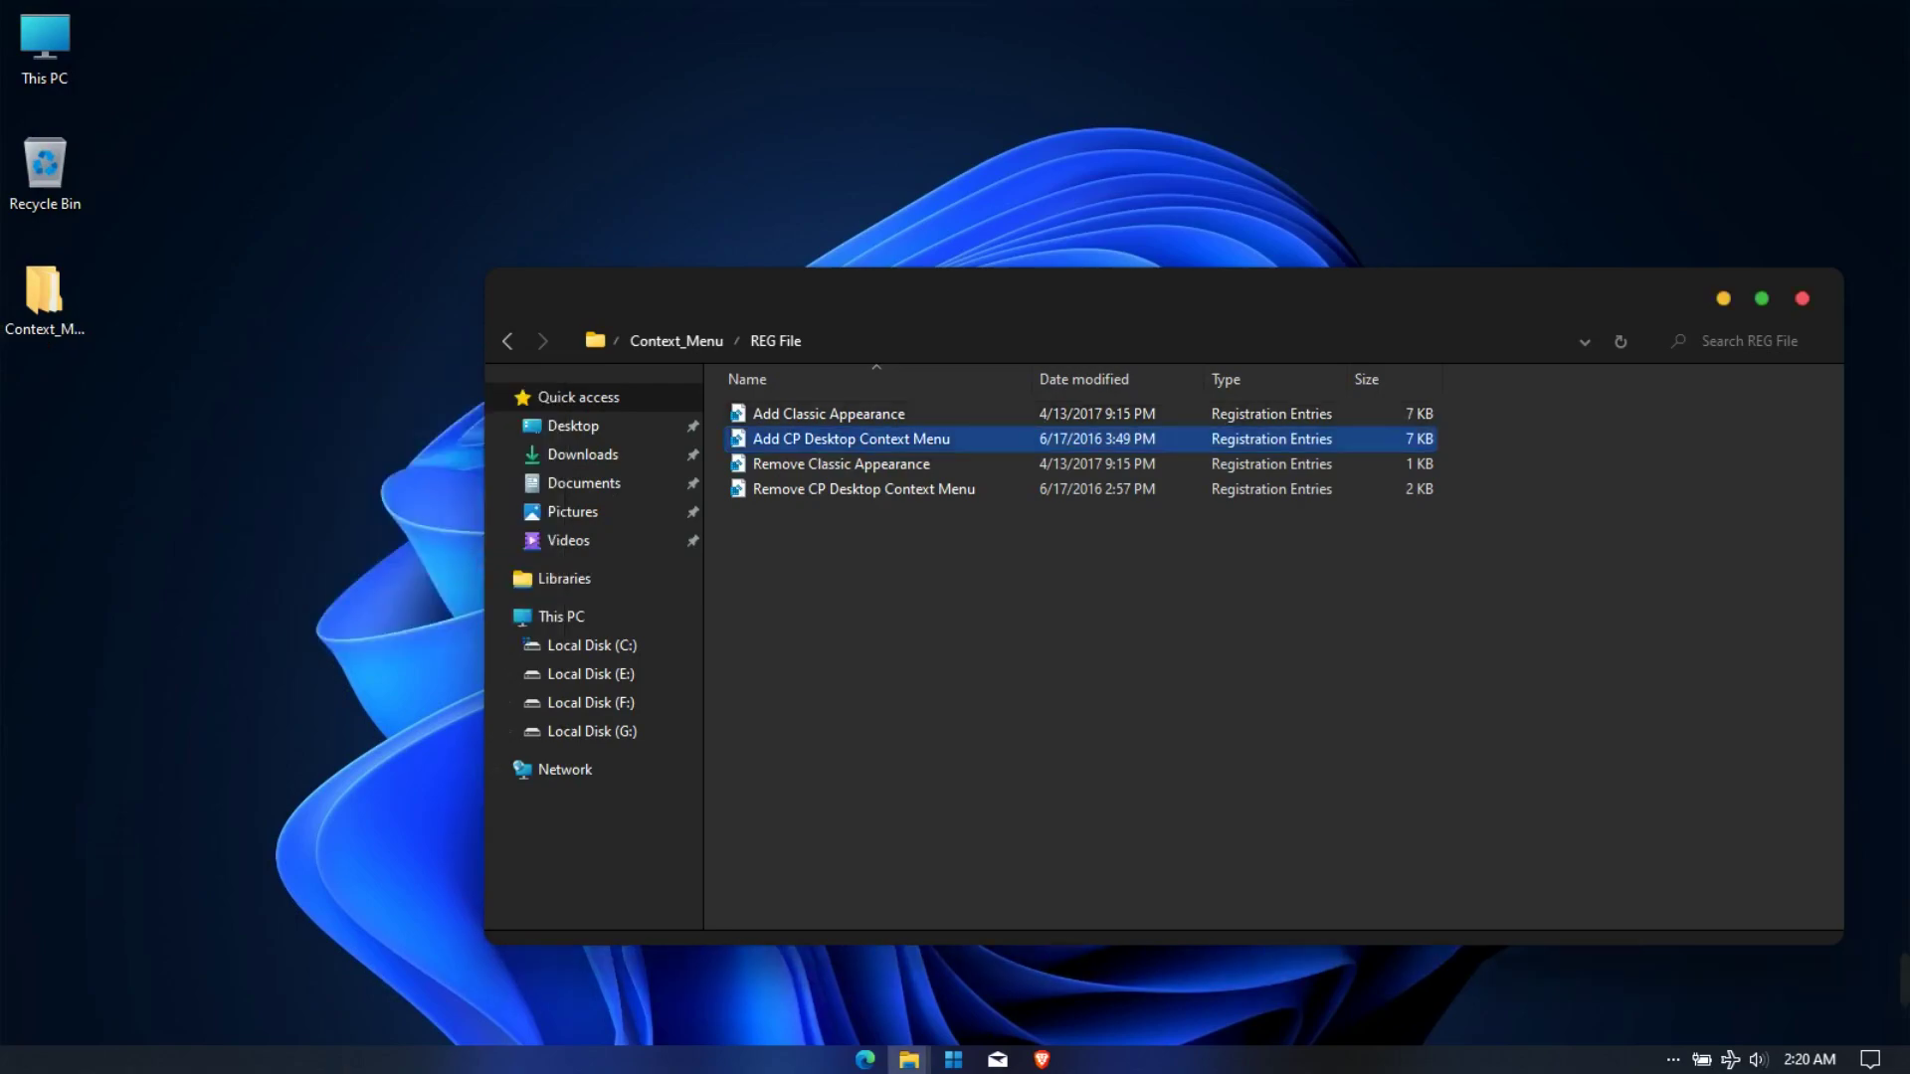
# - Merge Add CP Desktop Context Menu and check the desktop menu's new Control Panel submenu
pyautogui.doubleClick(816, 438)
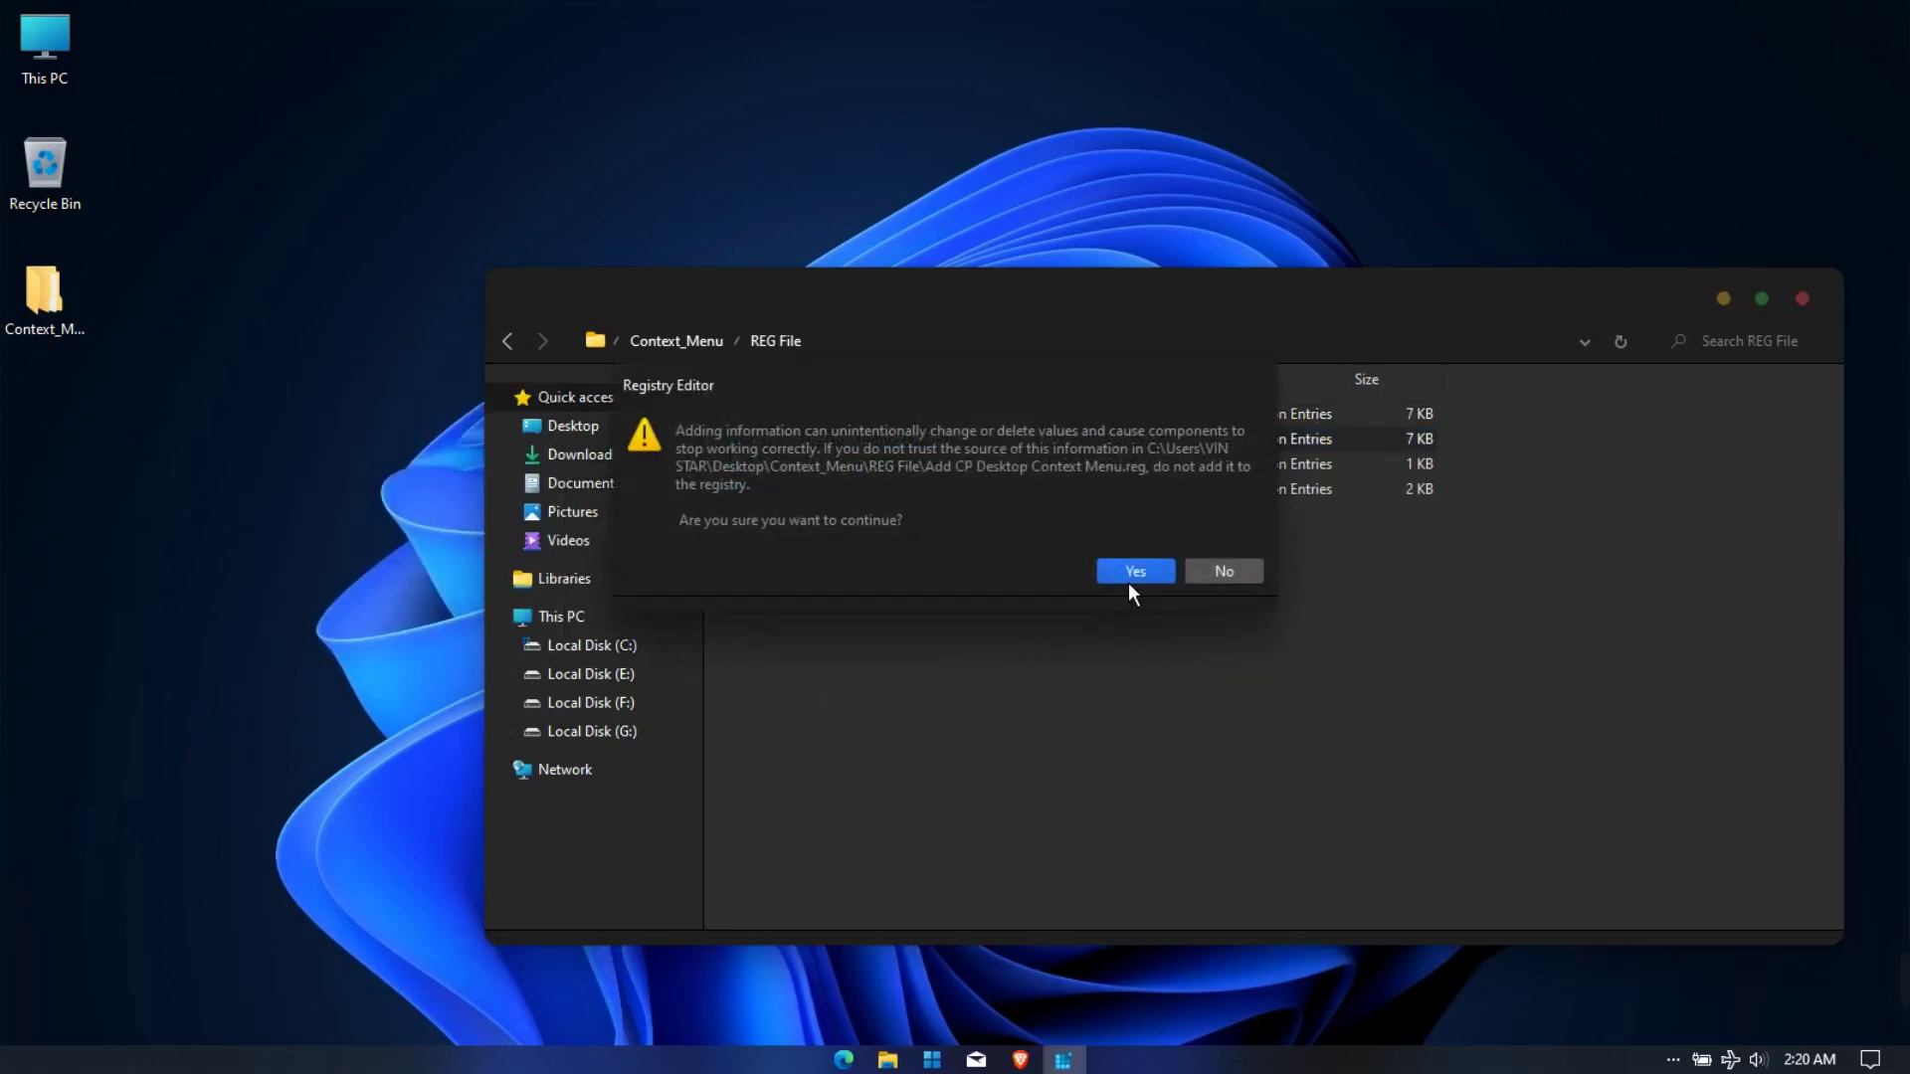
pyautogui.click(1129, 582)
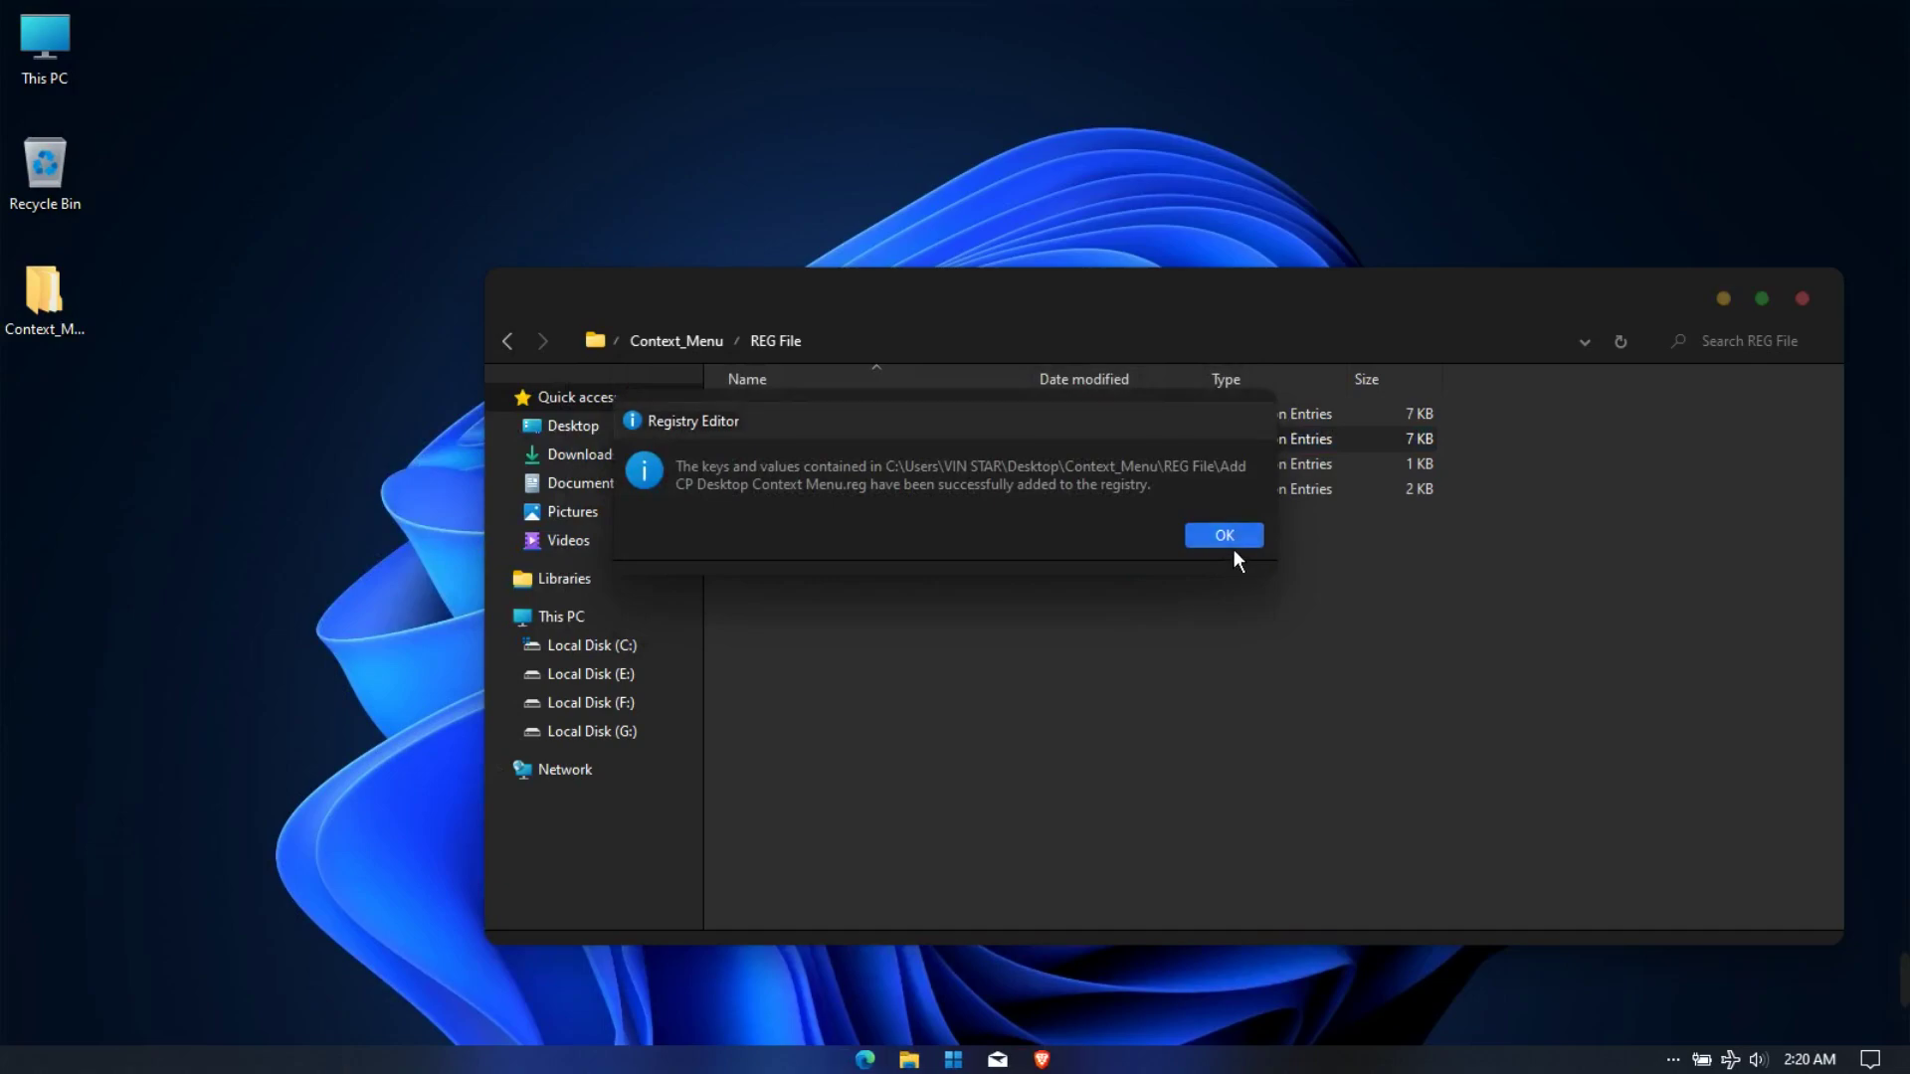
pyautogui.click(1232, 542)
pyautogui.rightClick(261, 372)
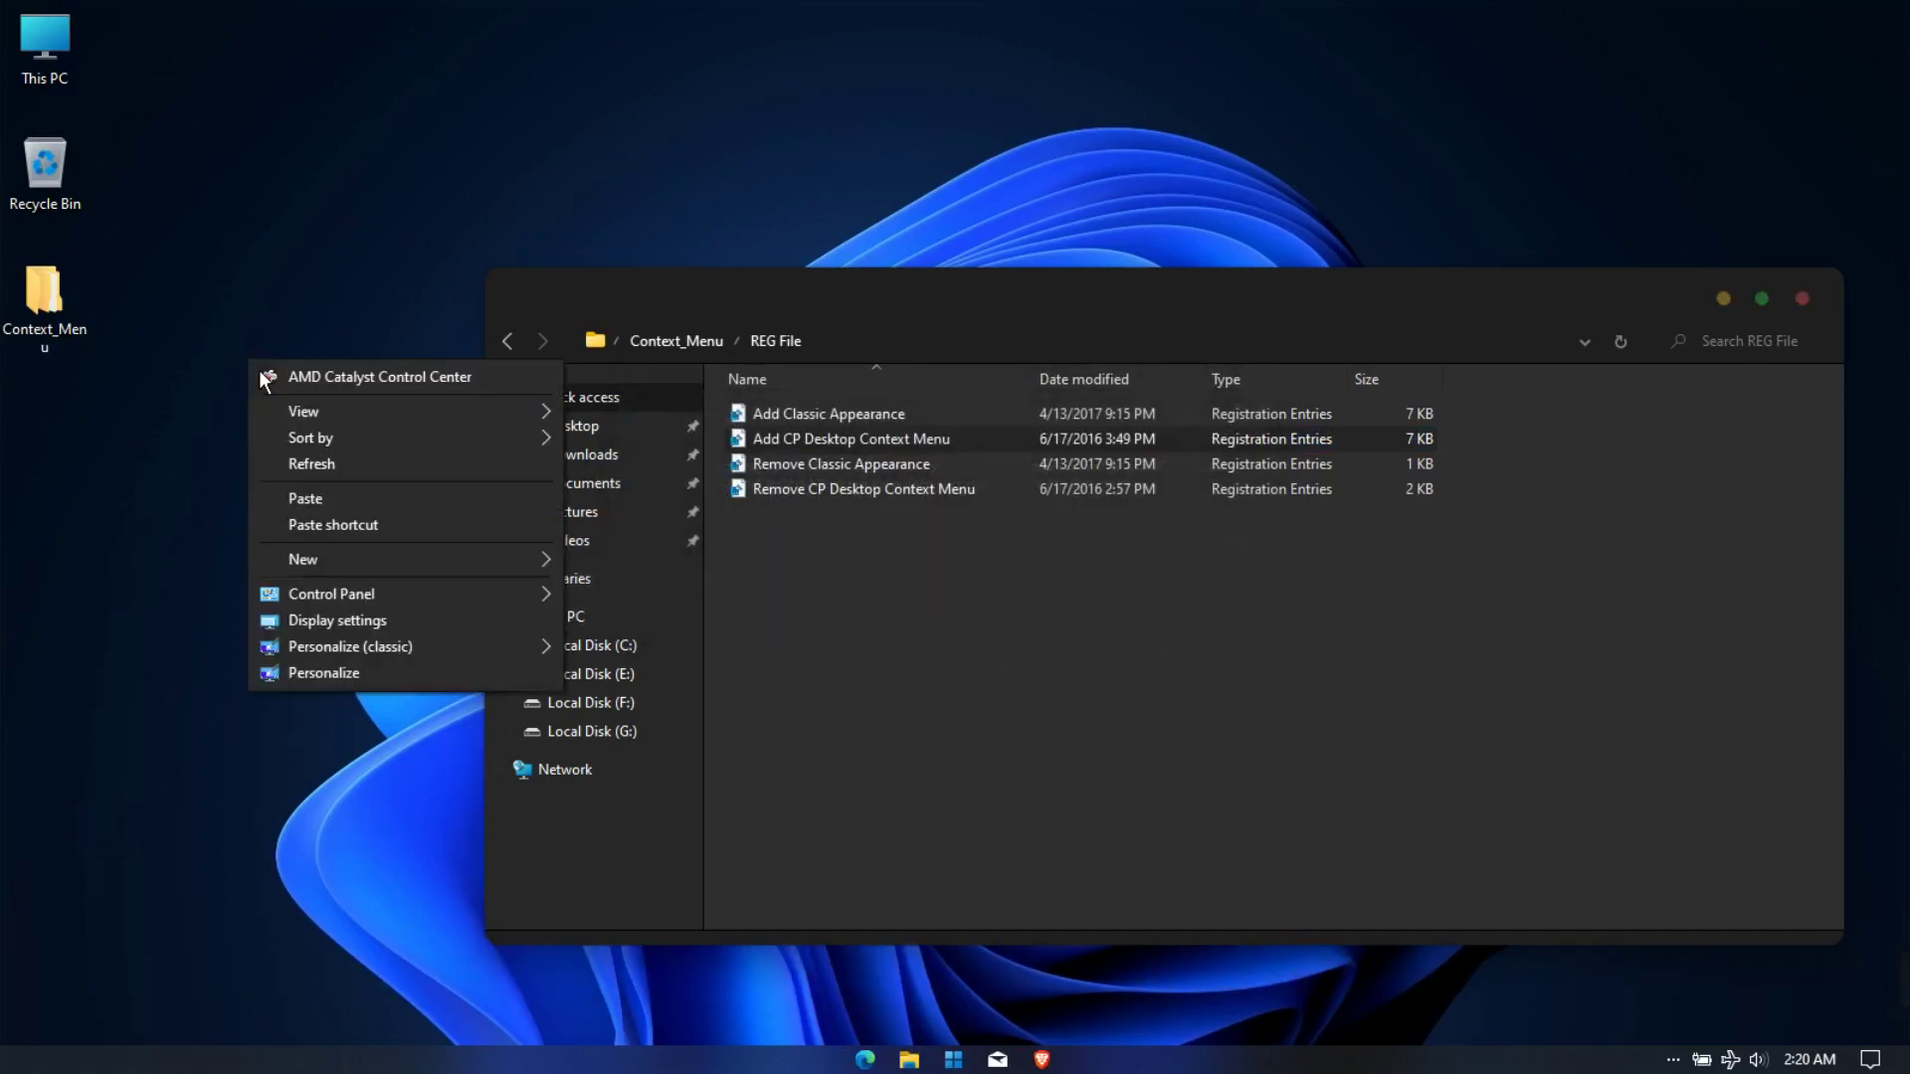
pyautogui.moveTo(307, 609)
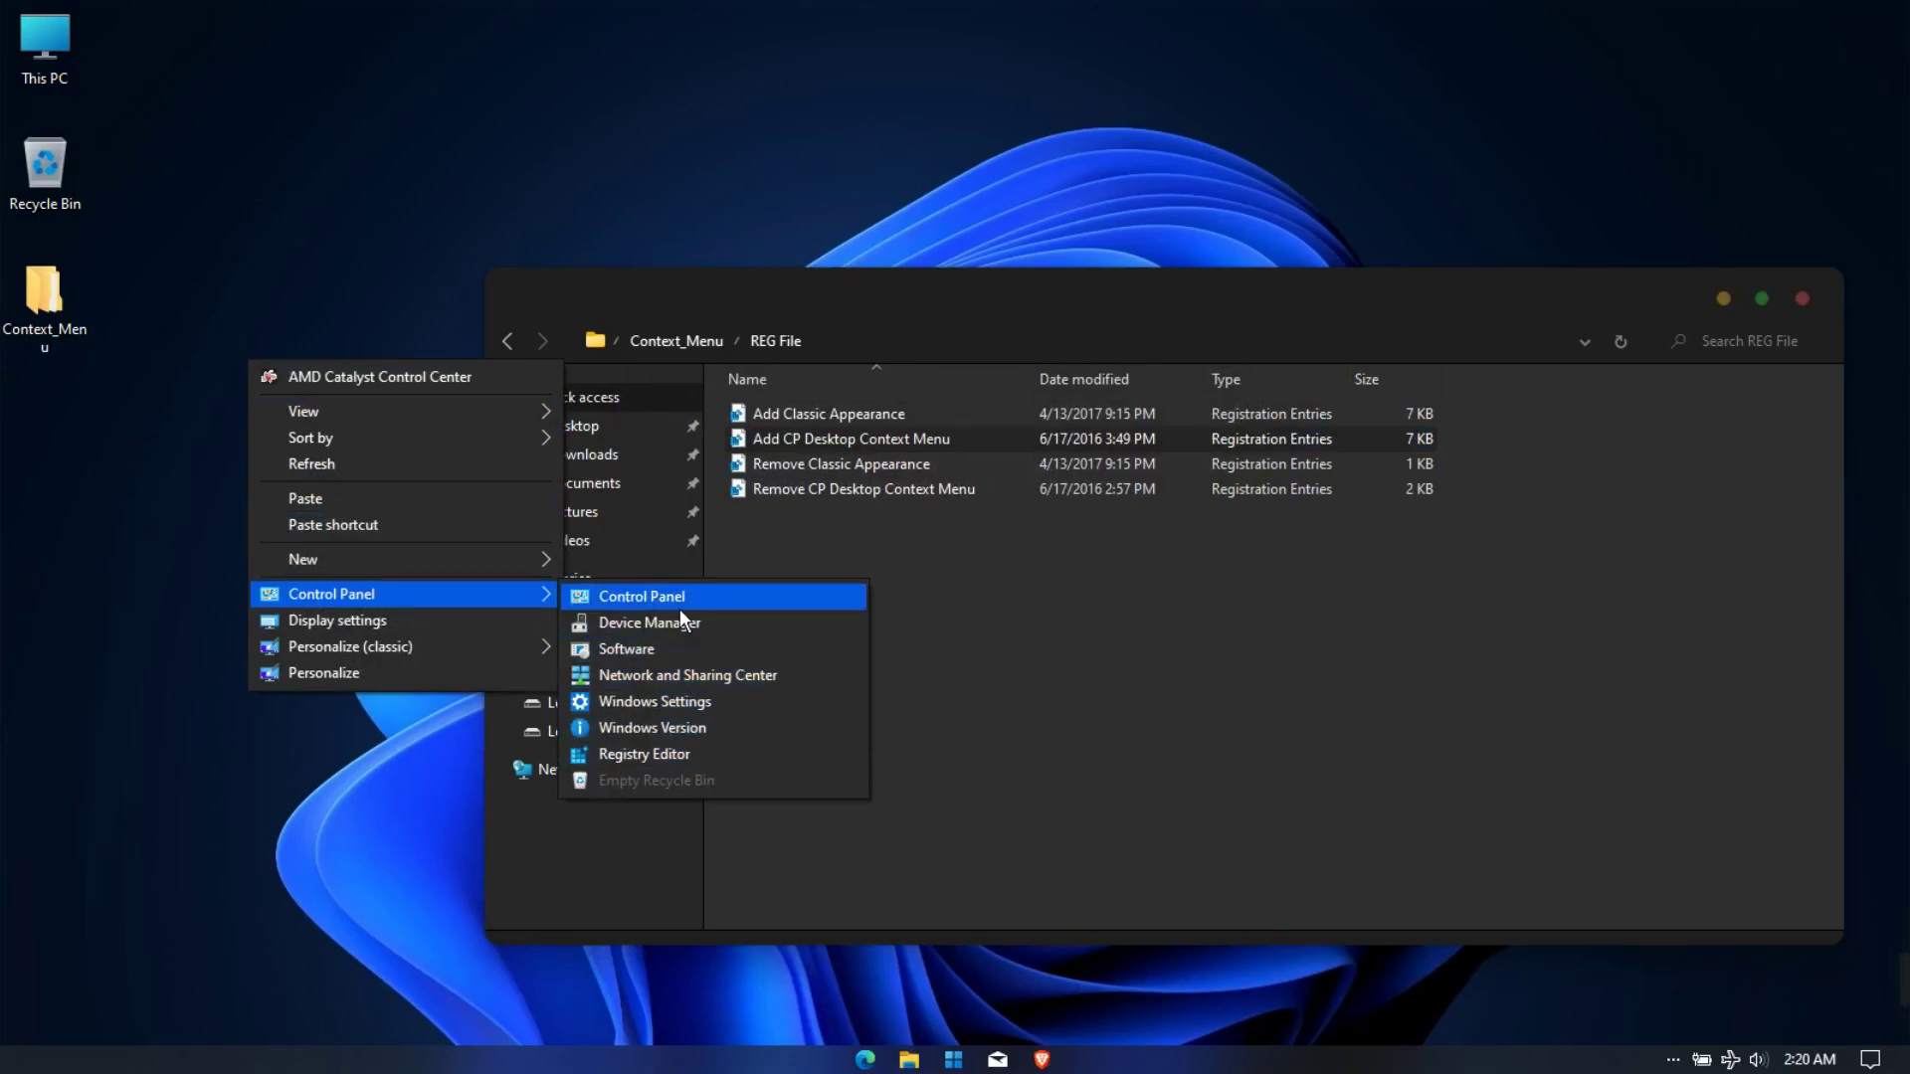
pyautogui.click(1113, 606)
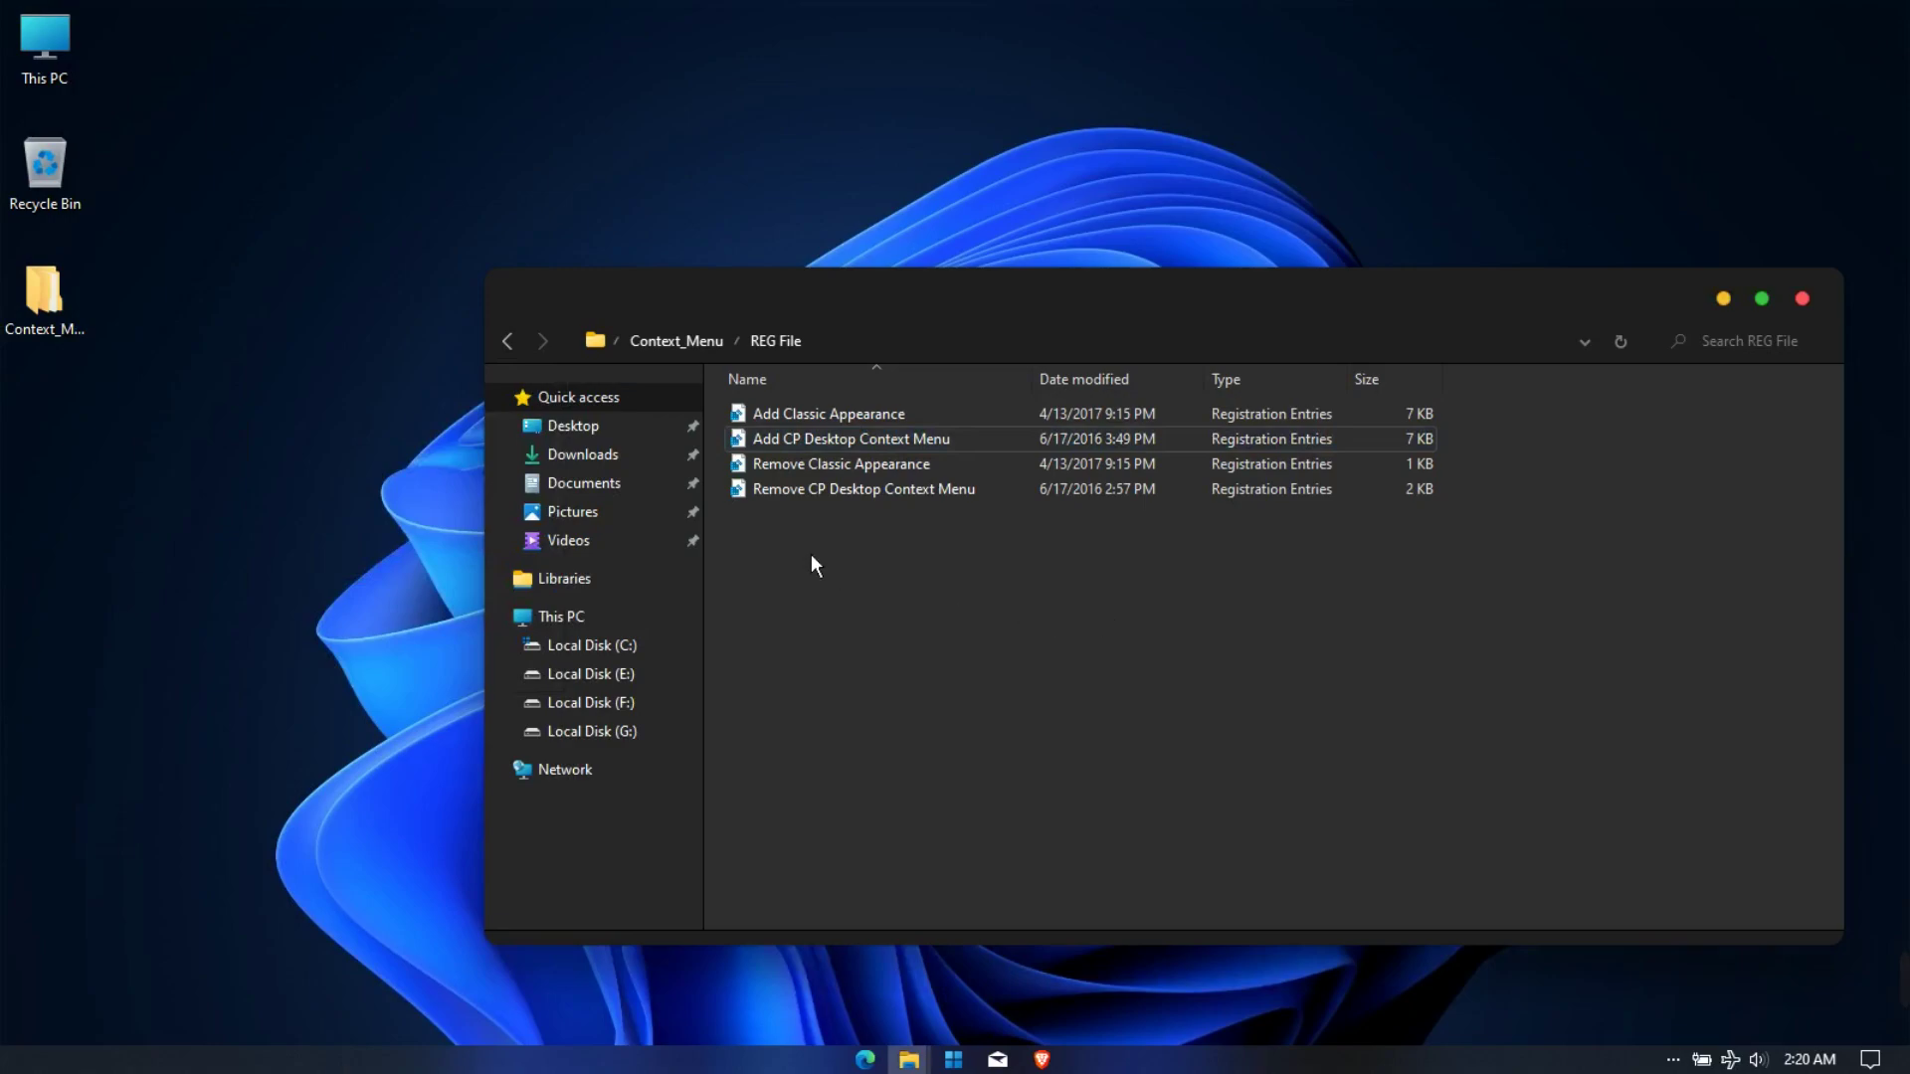
# - Launch Right Click Context Menu Adder 2.0 from its folder, bypassing the error, and close File Explorer
pyautogui.click(515, 352)
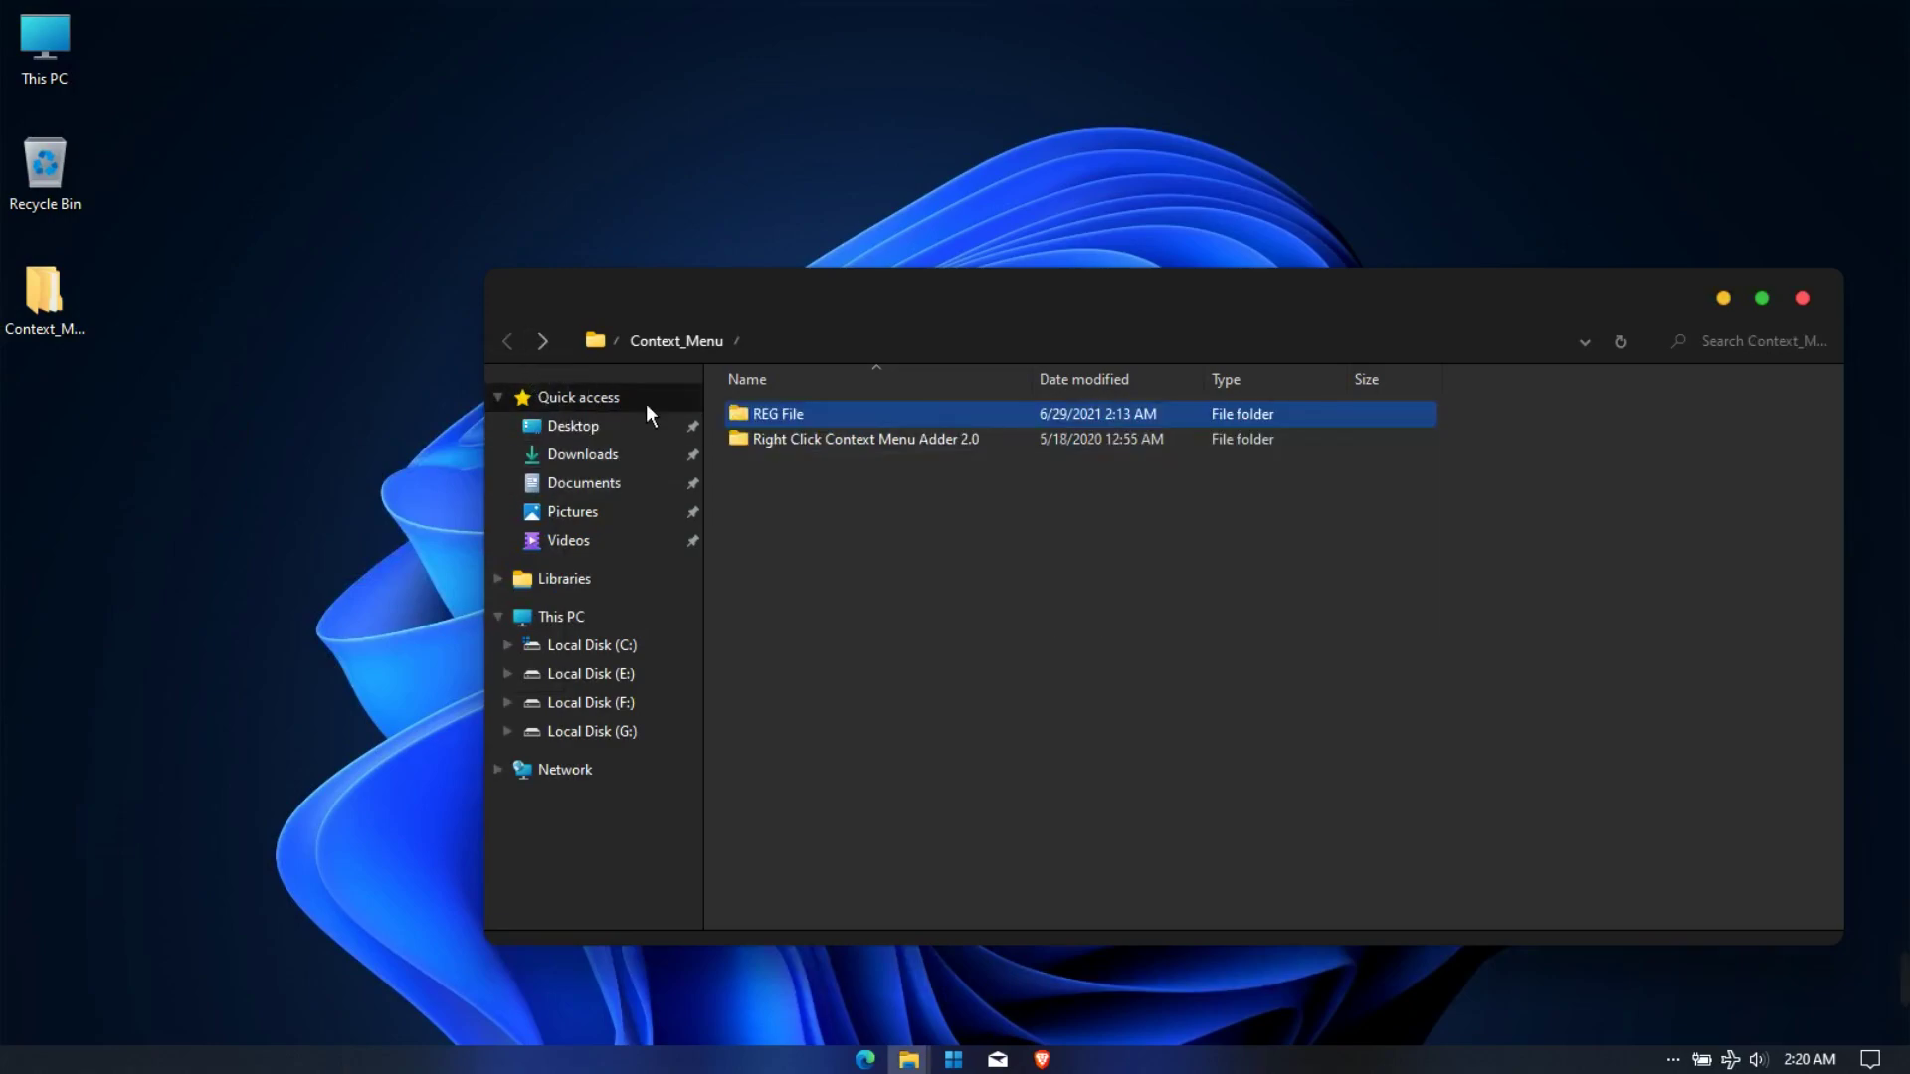
pyautogui.click(802, 460)
pyautogui.doubleClick(803, 463)
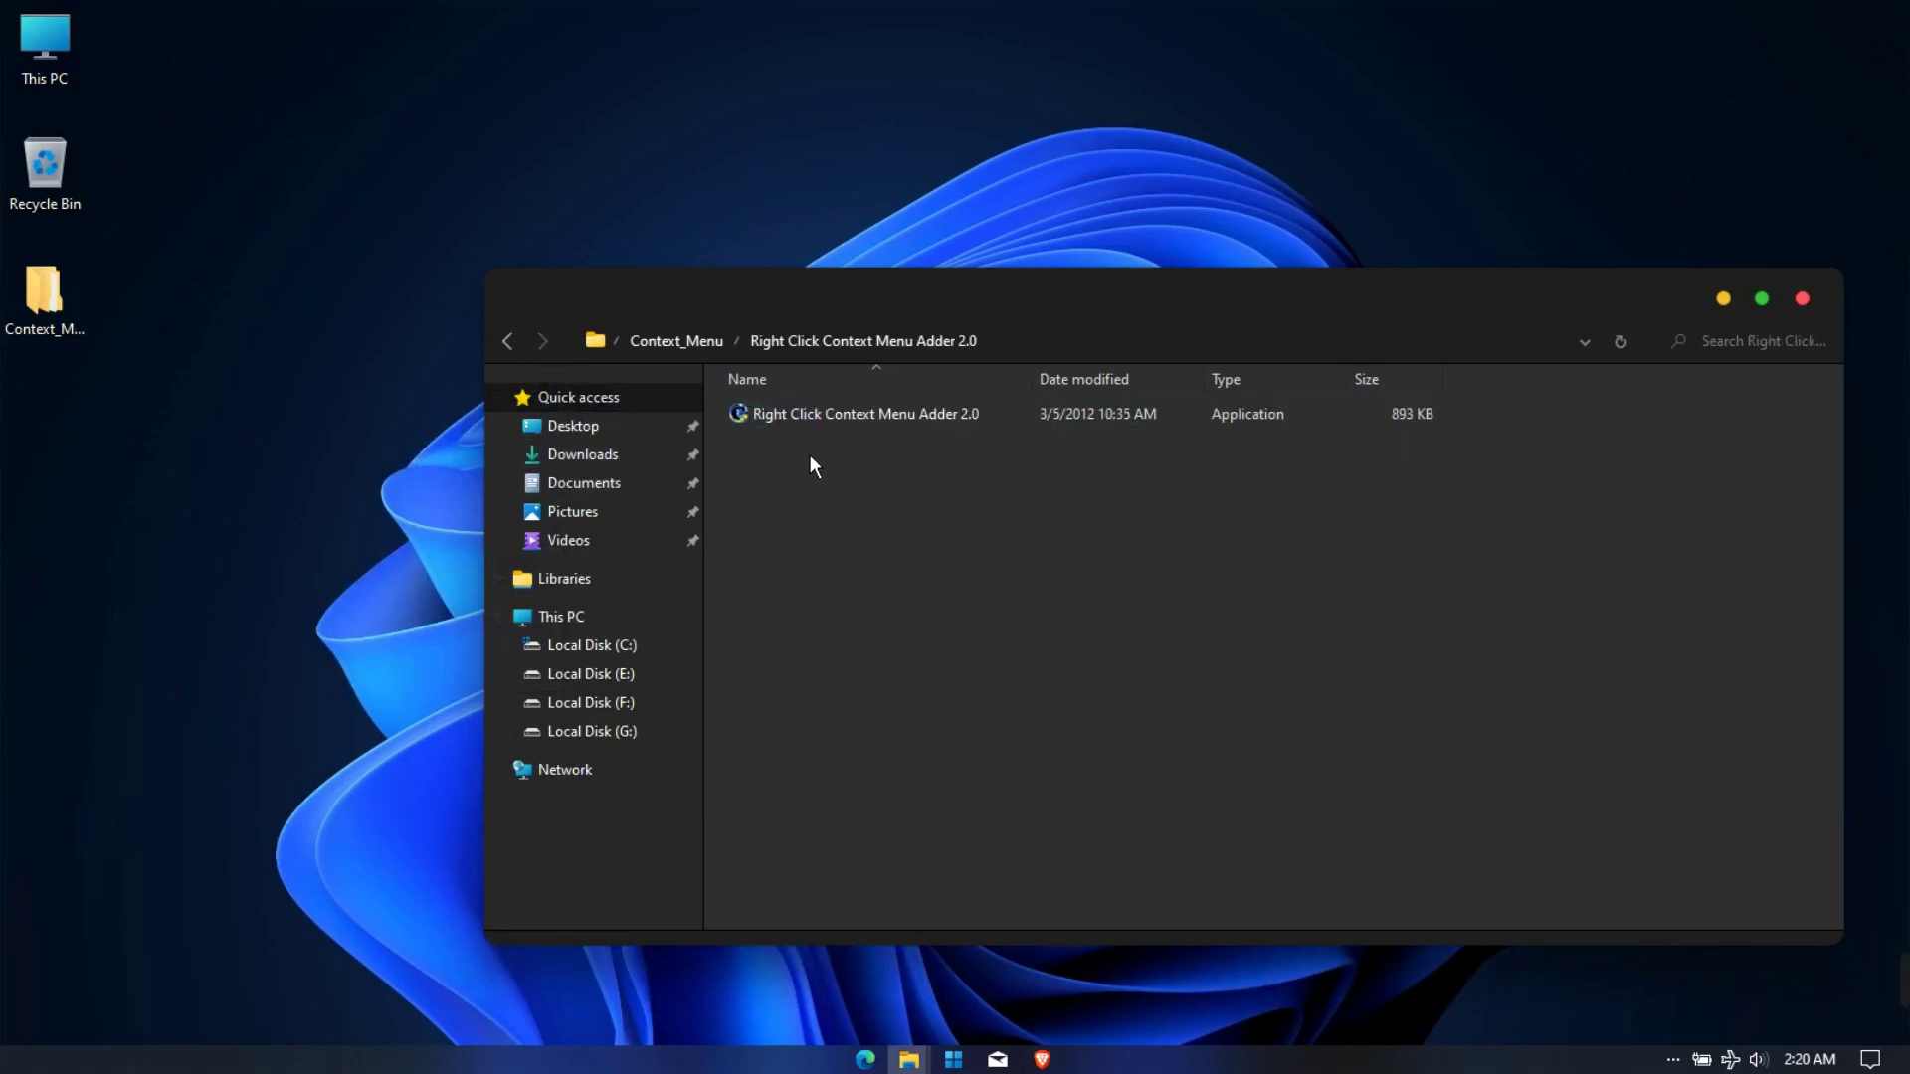
pyautogui.click(865, 432)
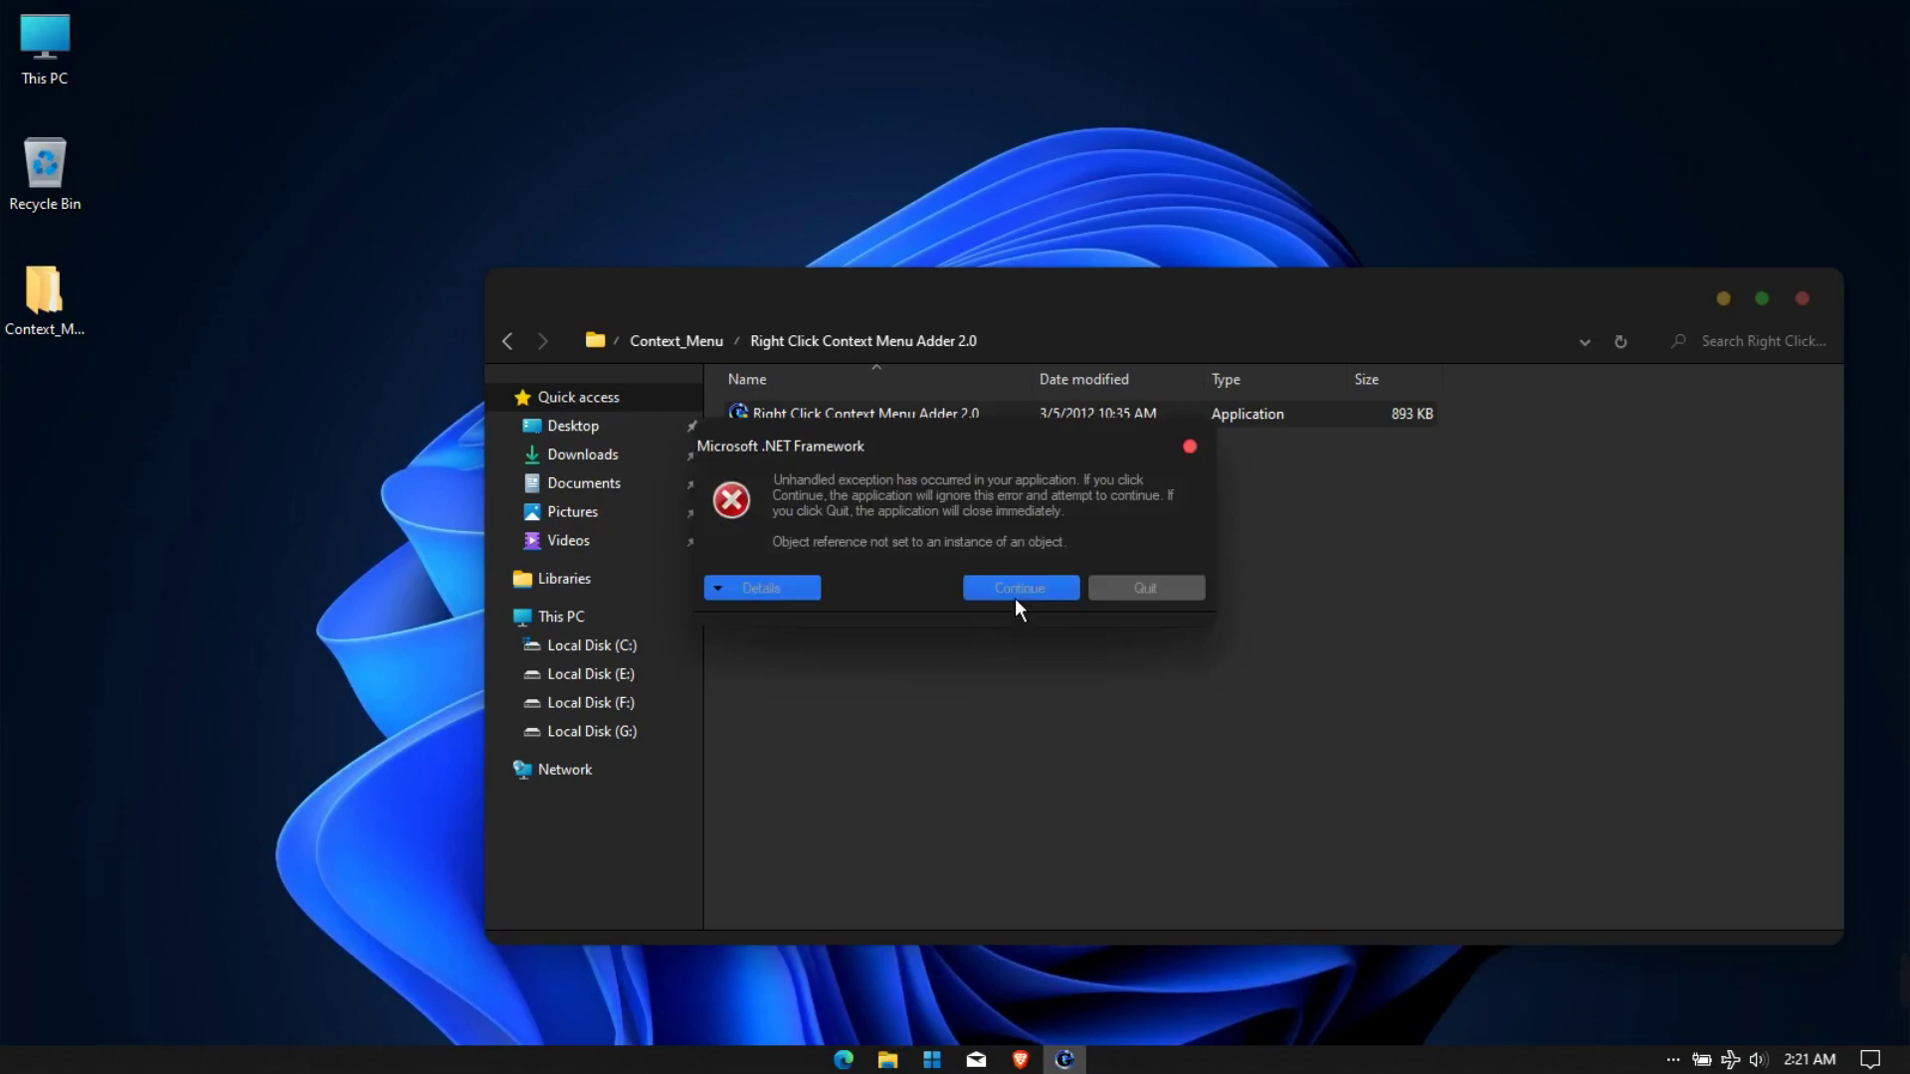
pyautogui.click(1014, 597)
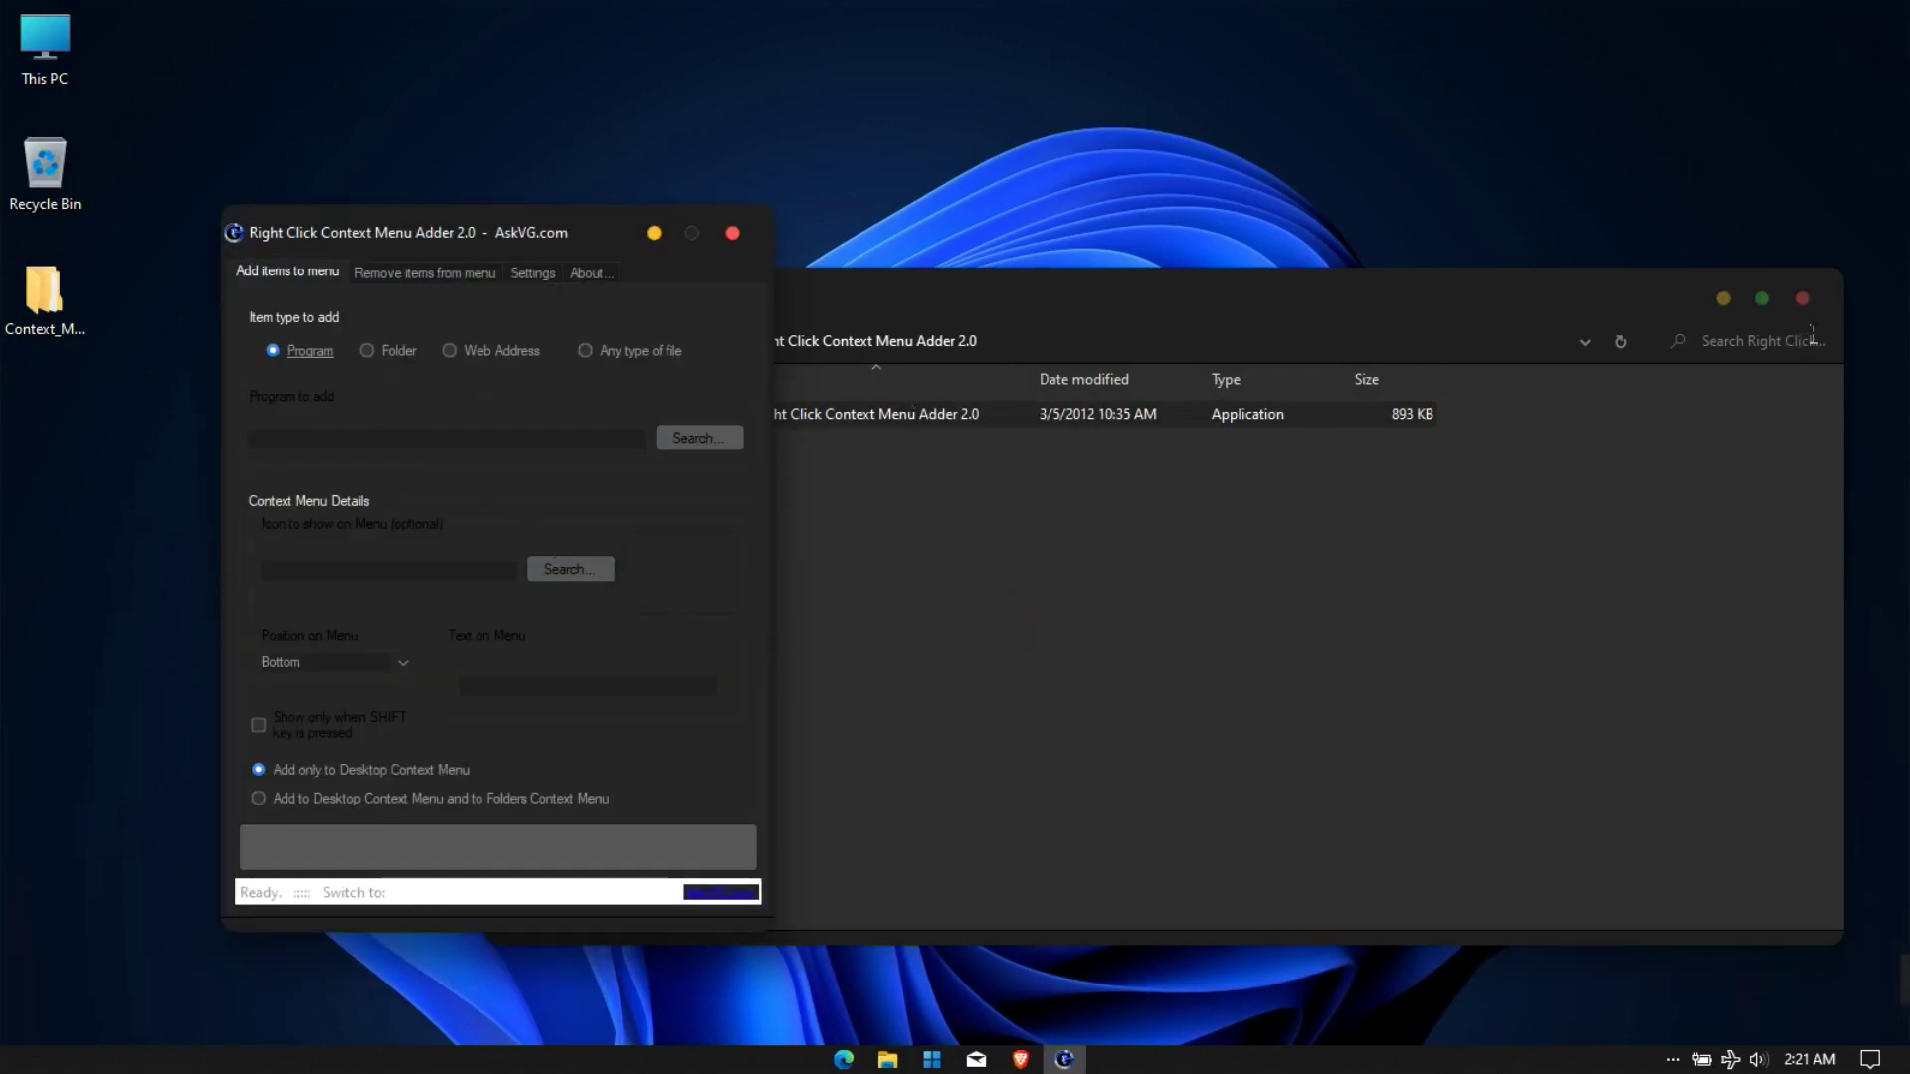
pyautogui.click(1803, 298)
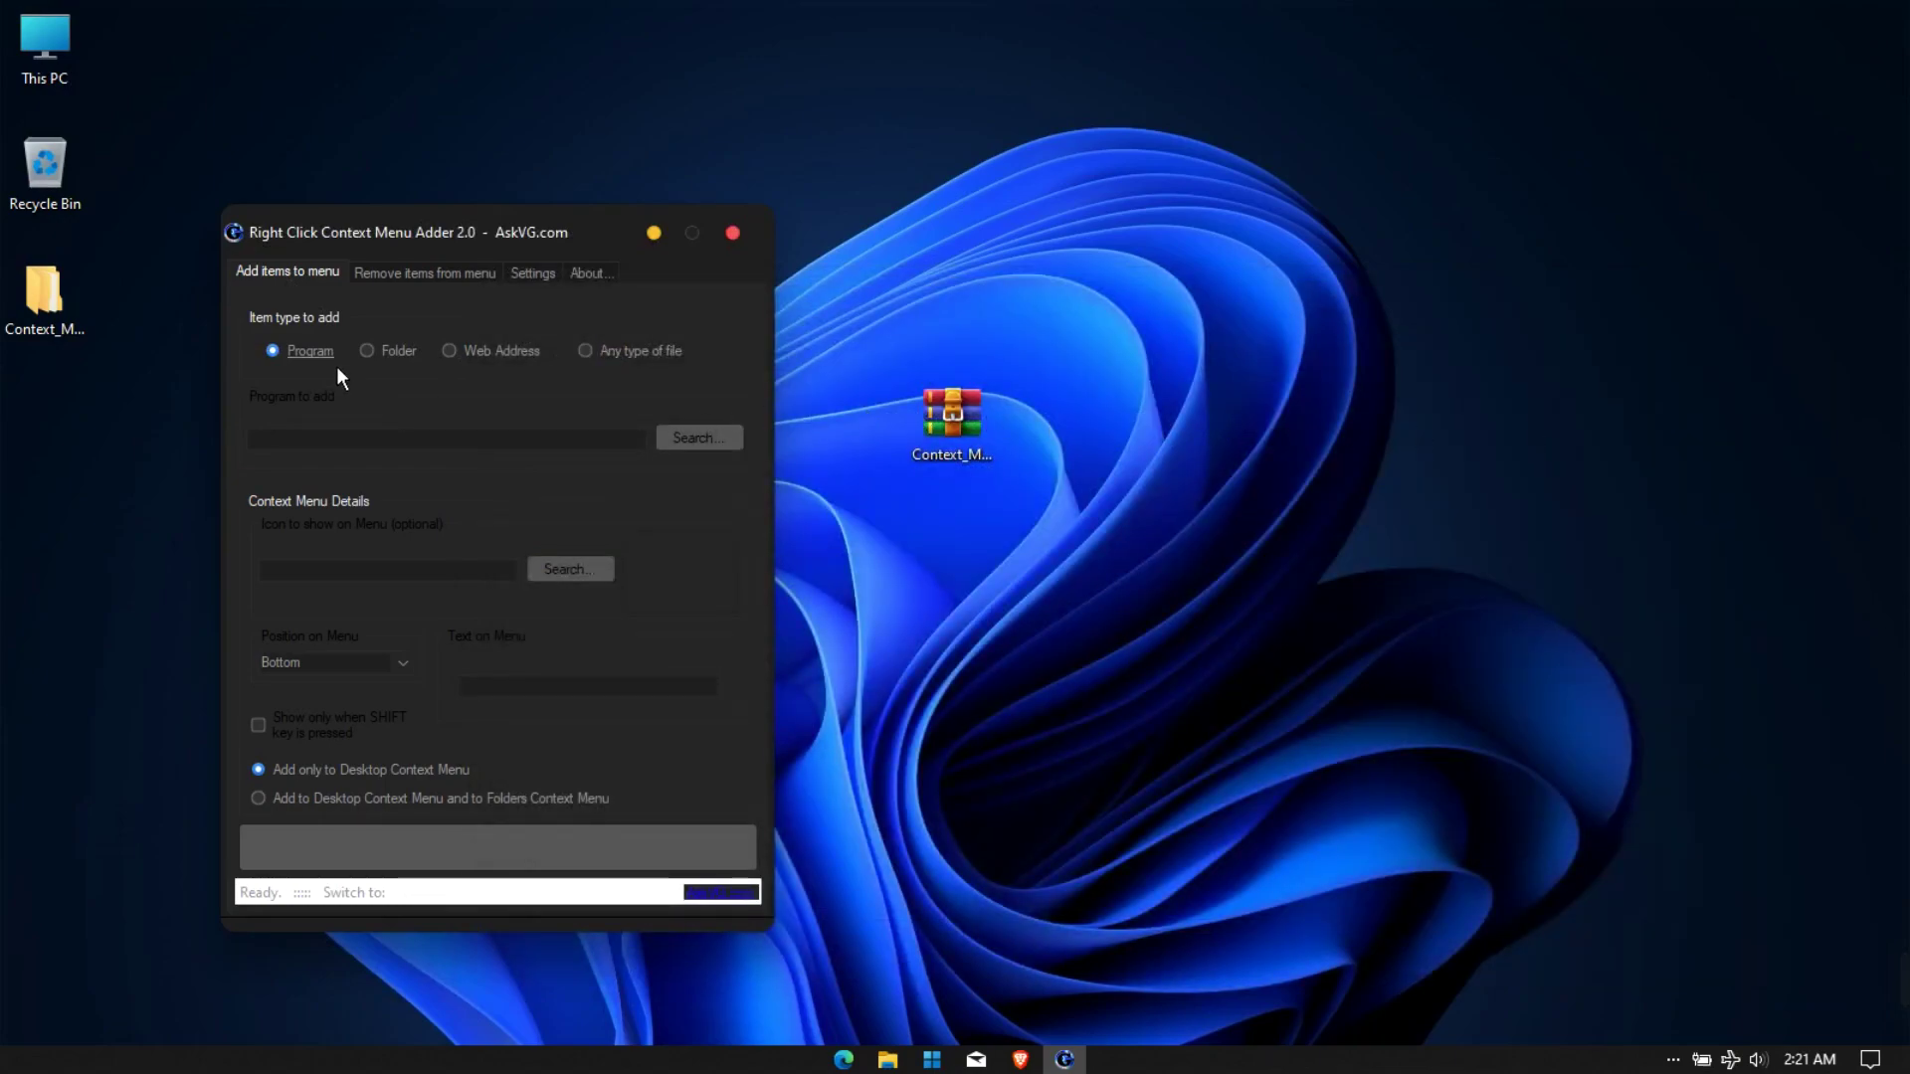
# - Open the Choose a program dialog, move it up and right, and show the Start pinned apps
pyautogui.click(714, 454)
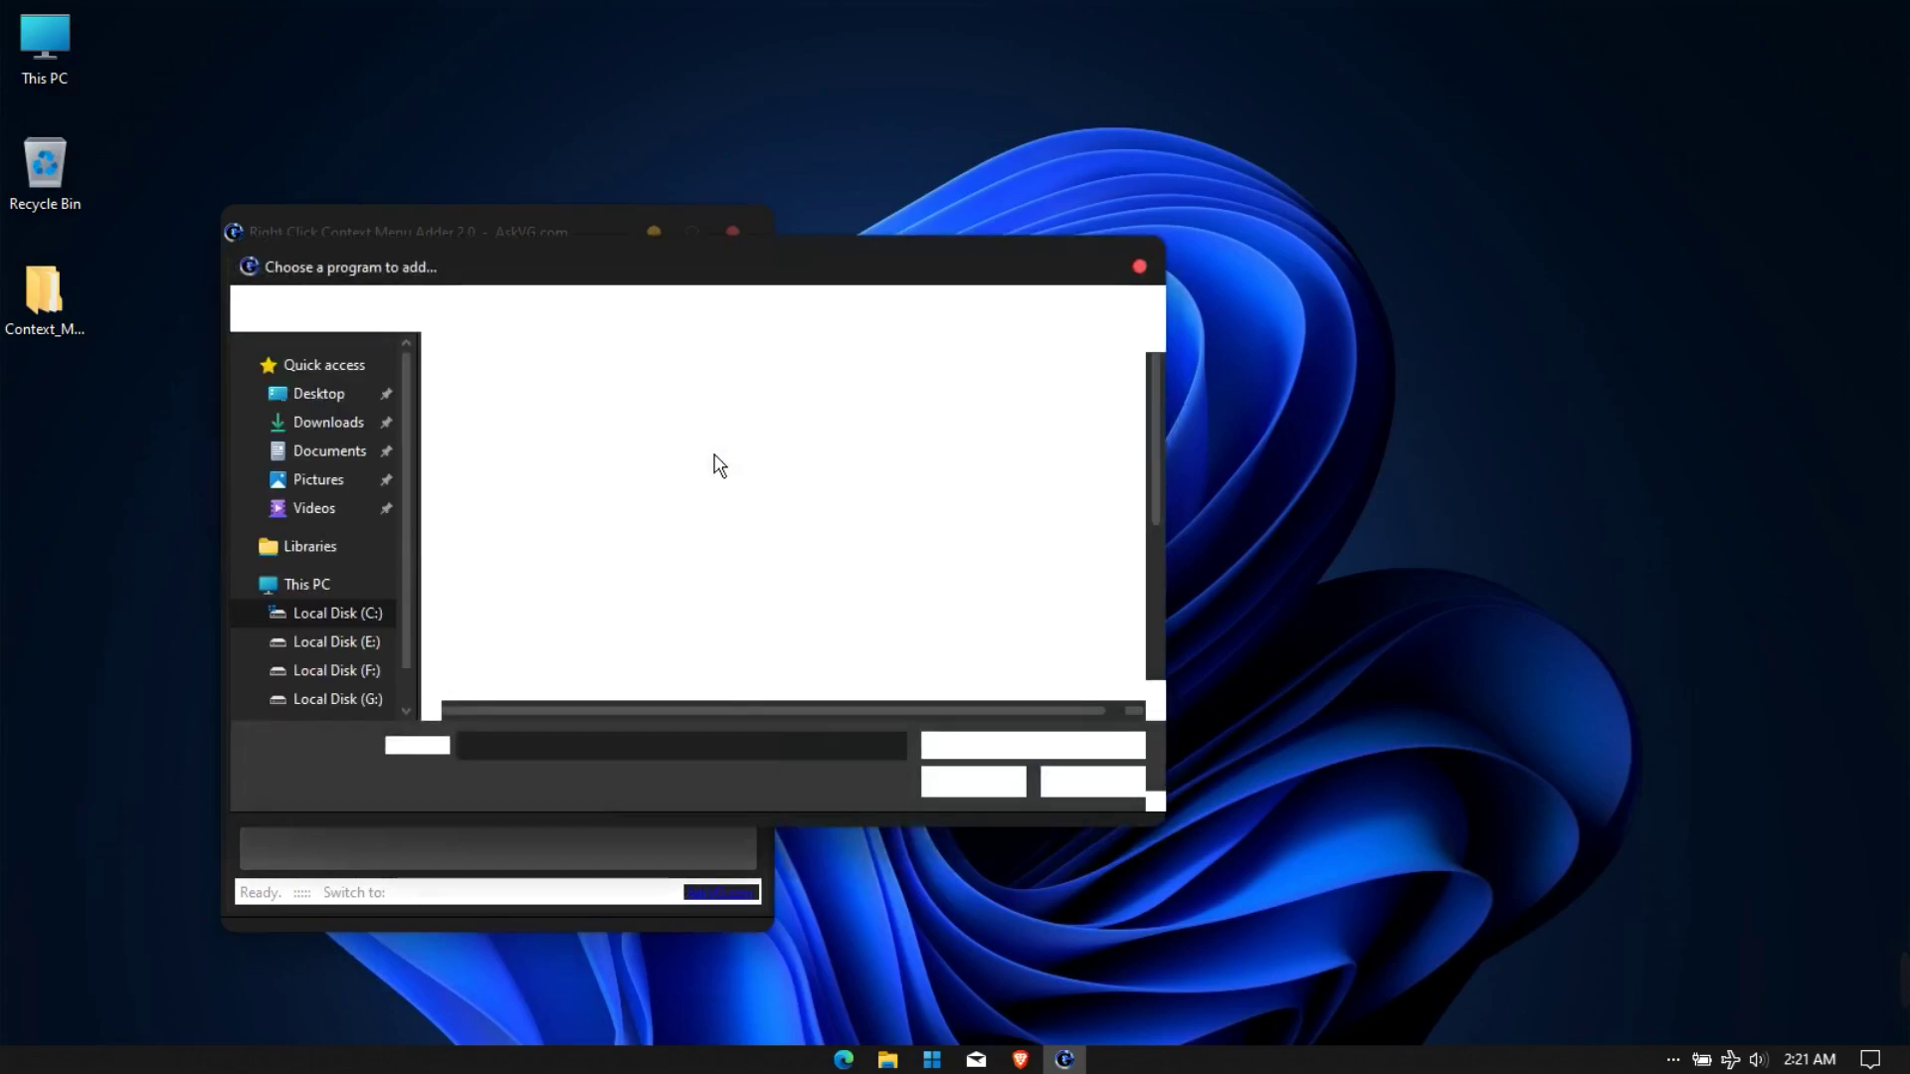
pyautogui.moveTo(750, 275); pyautogui.dragTo(1187, 222)
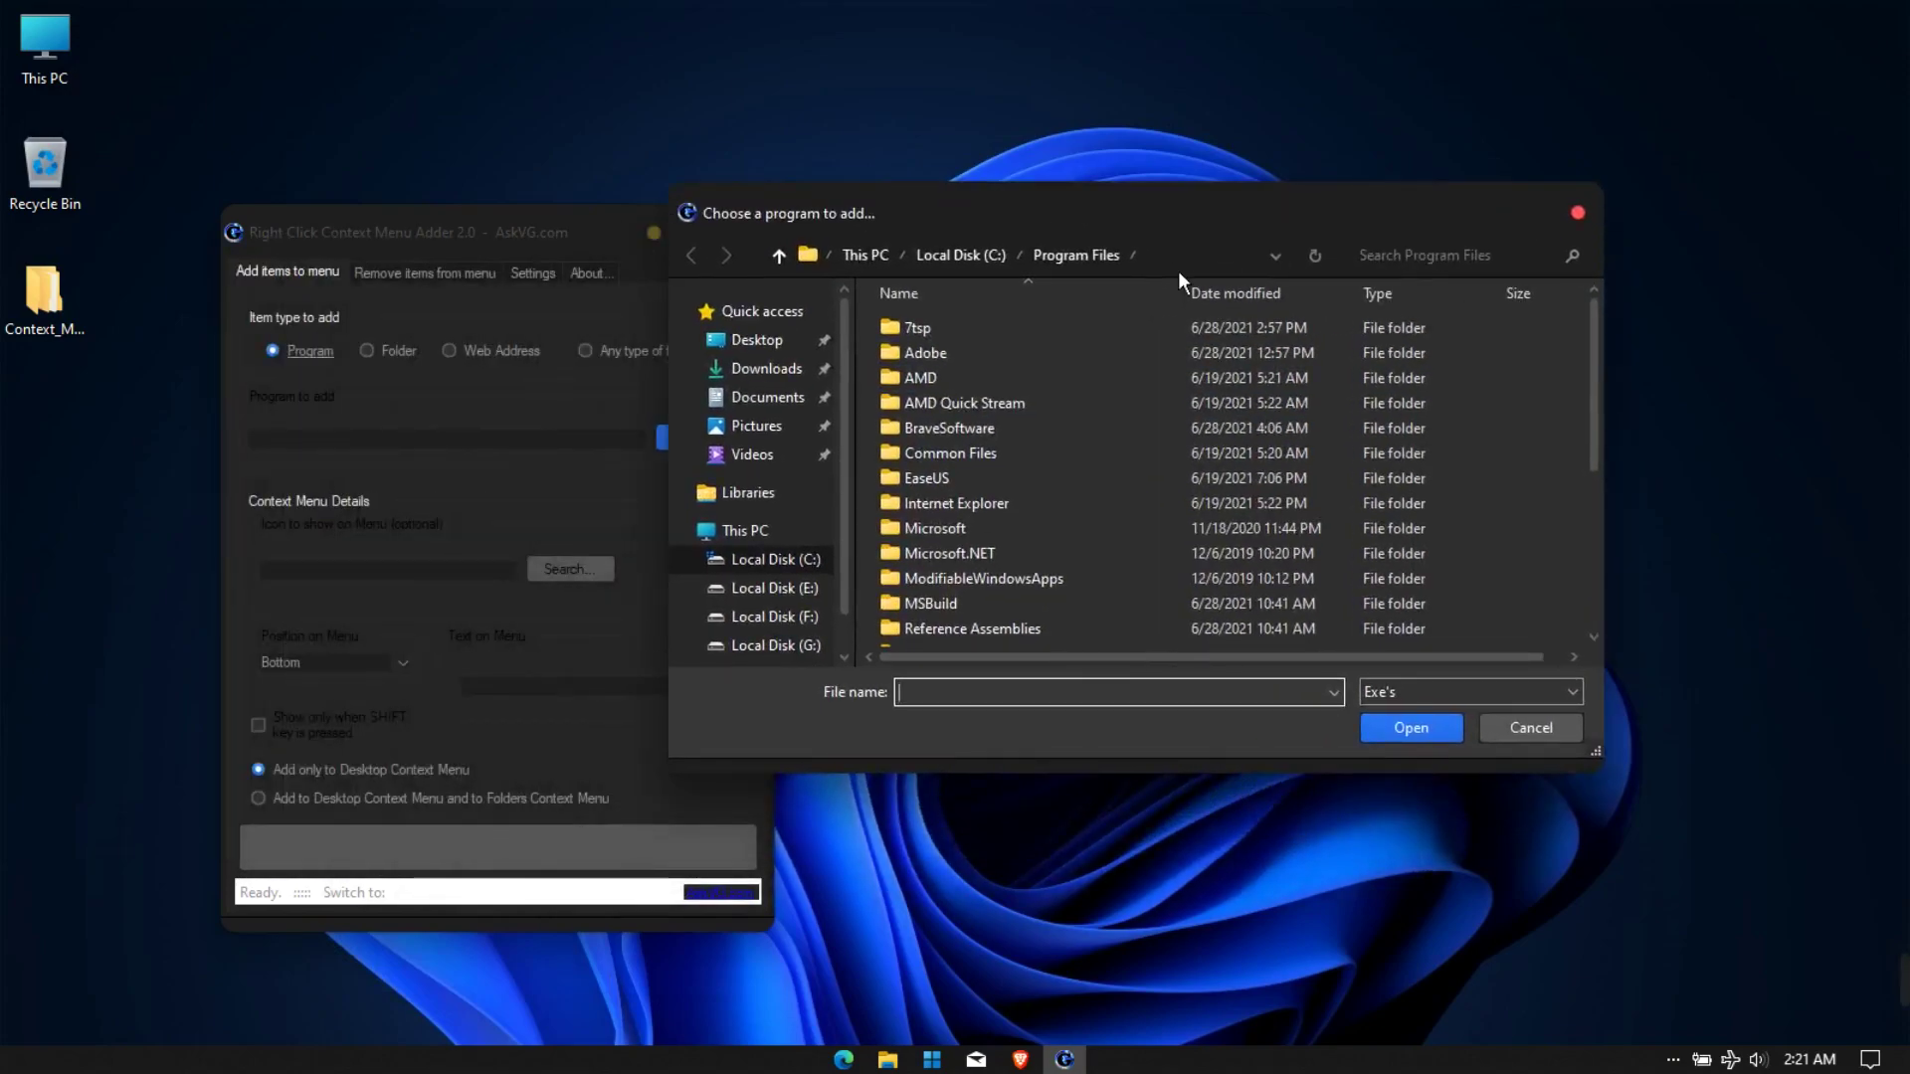
pyautogui.click(950, 1067)
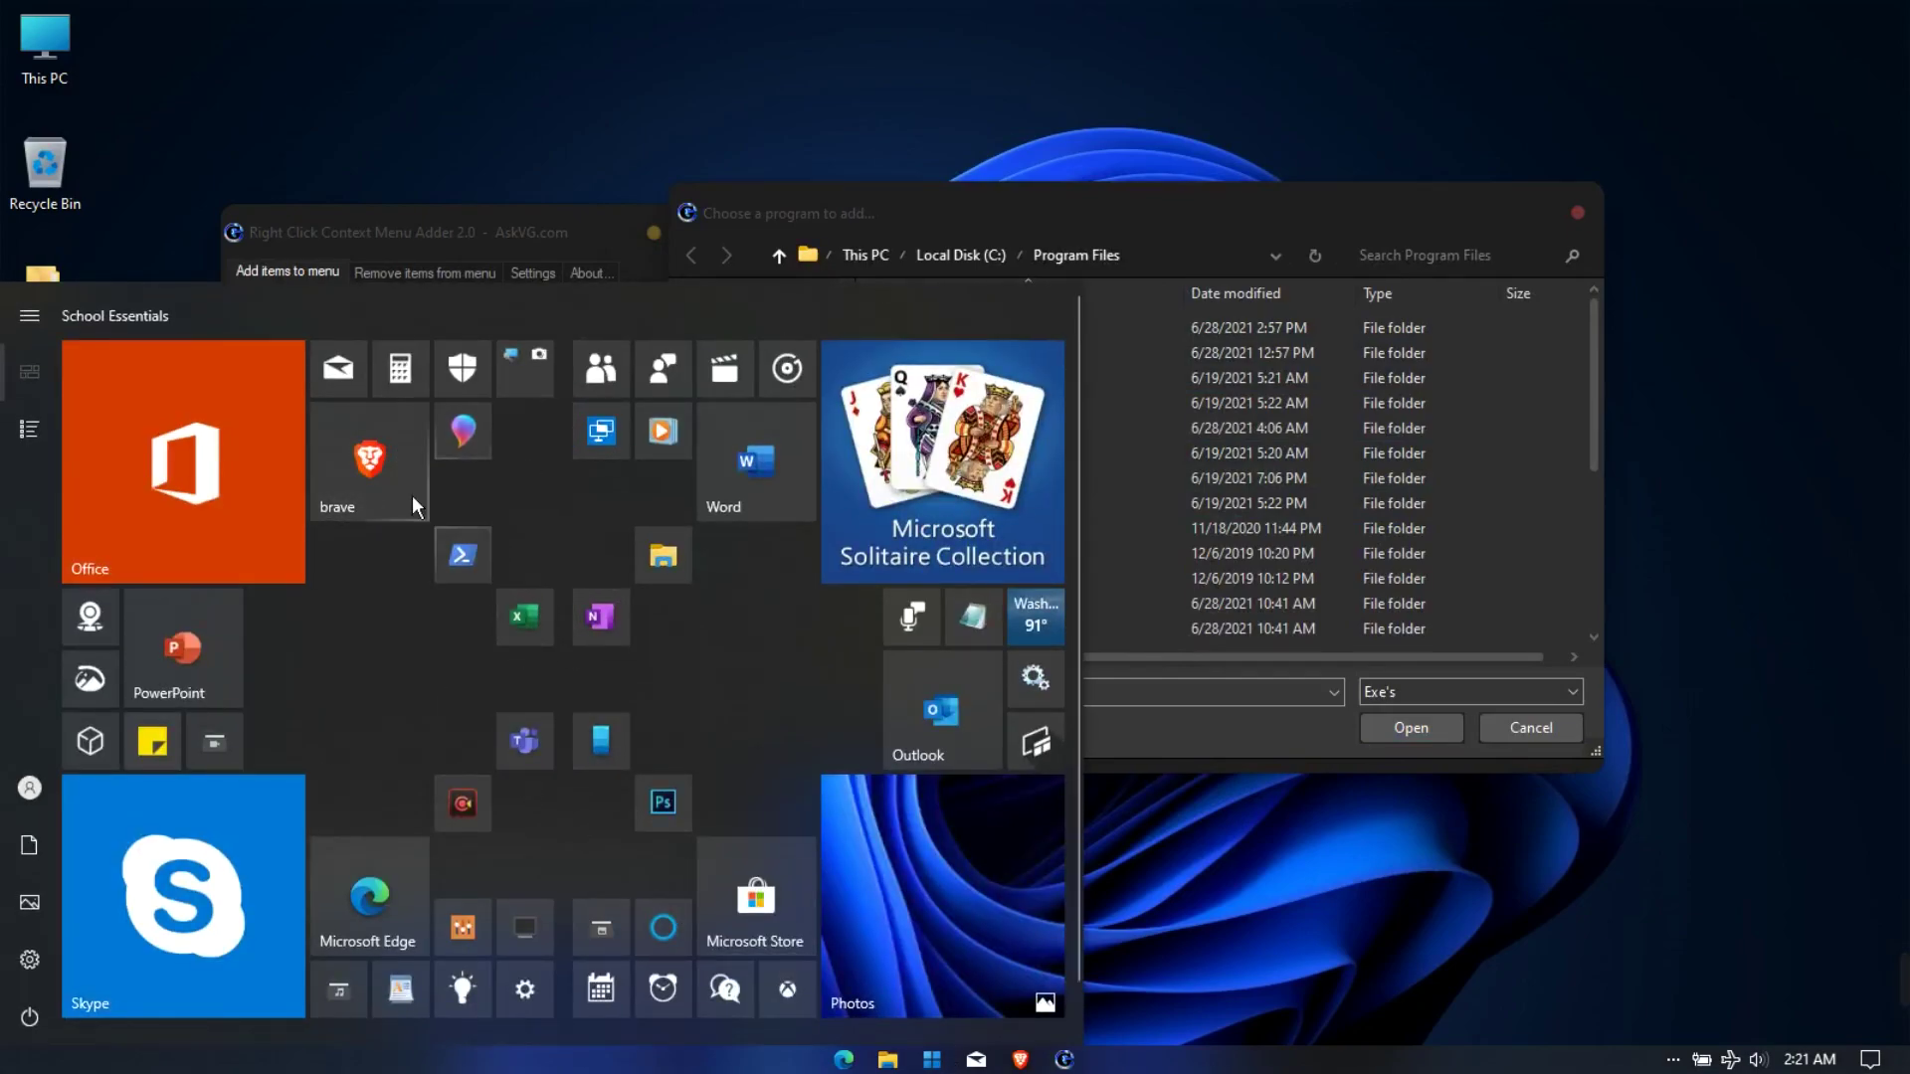
# - Find Brave's Application install folder from its Start tile and copy the folder path
pyautogui.rightClick(380, 476)
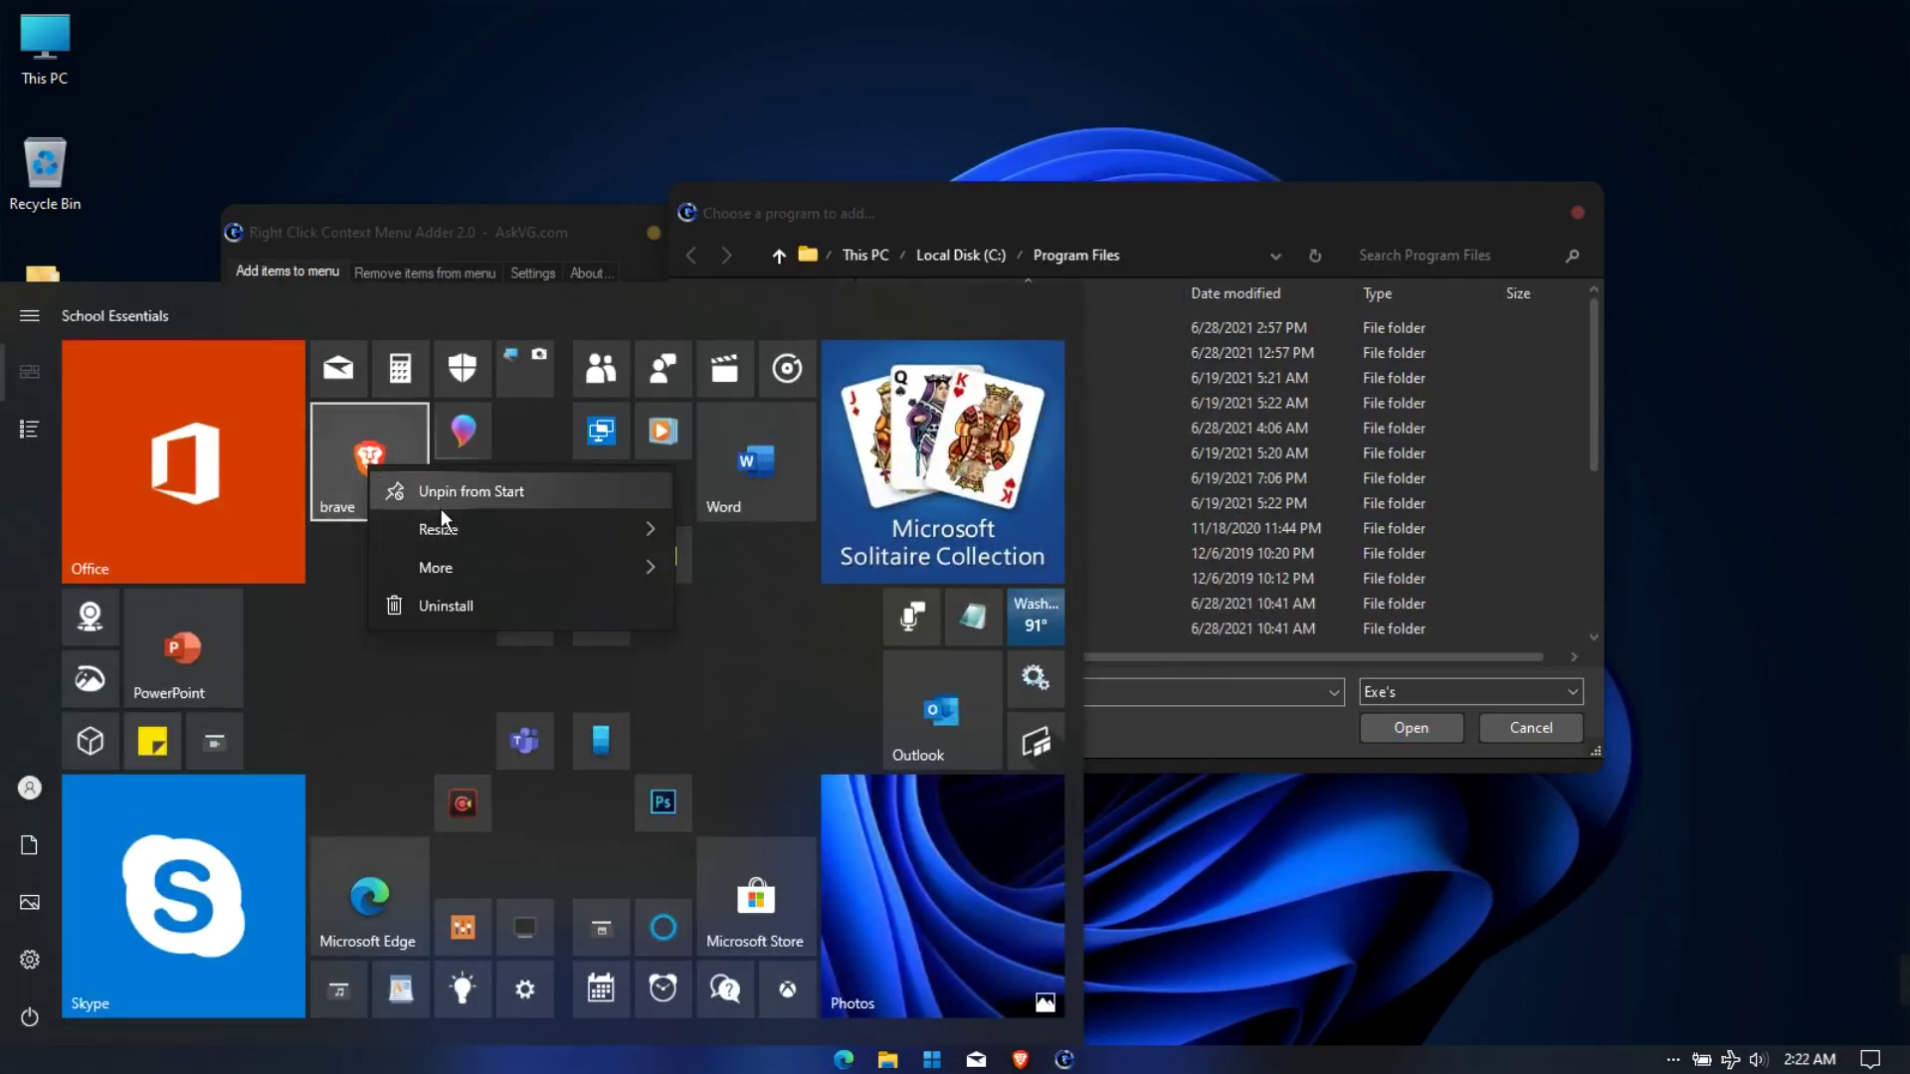
pyautogui.moveTo(601, 575)
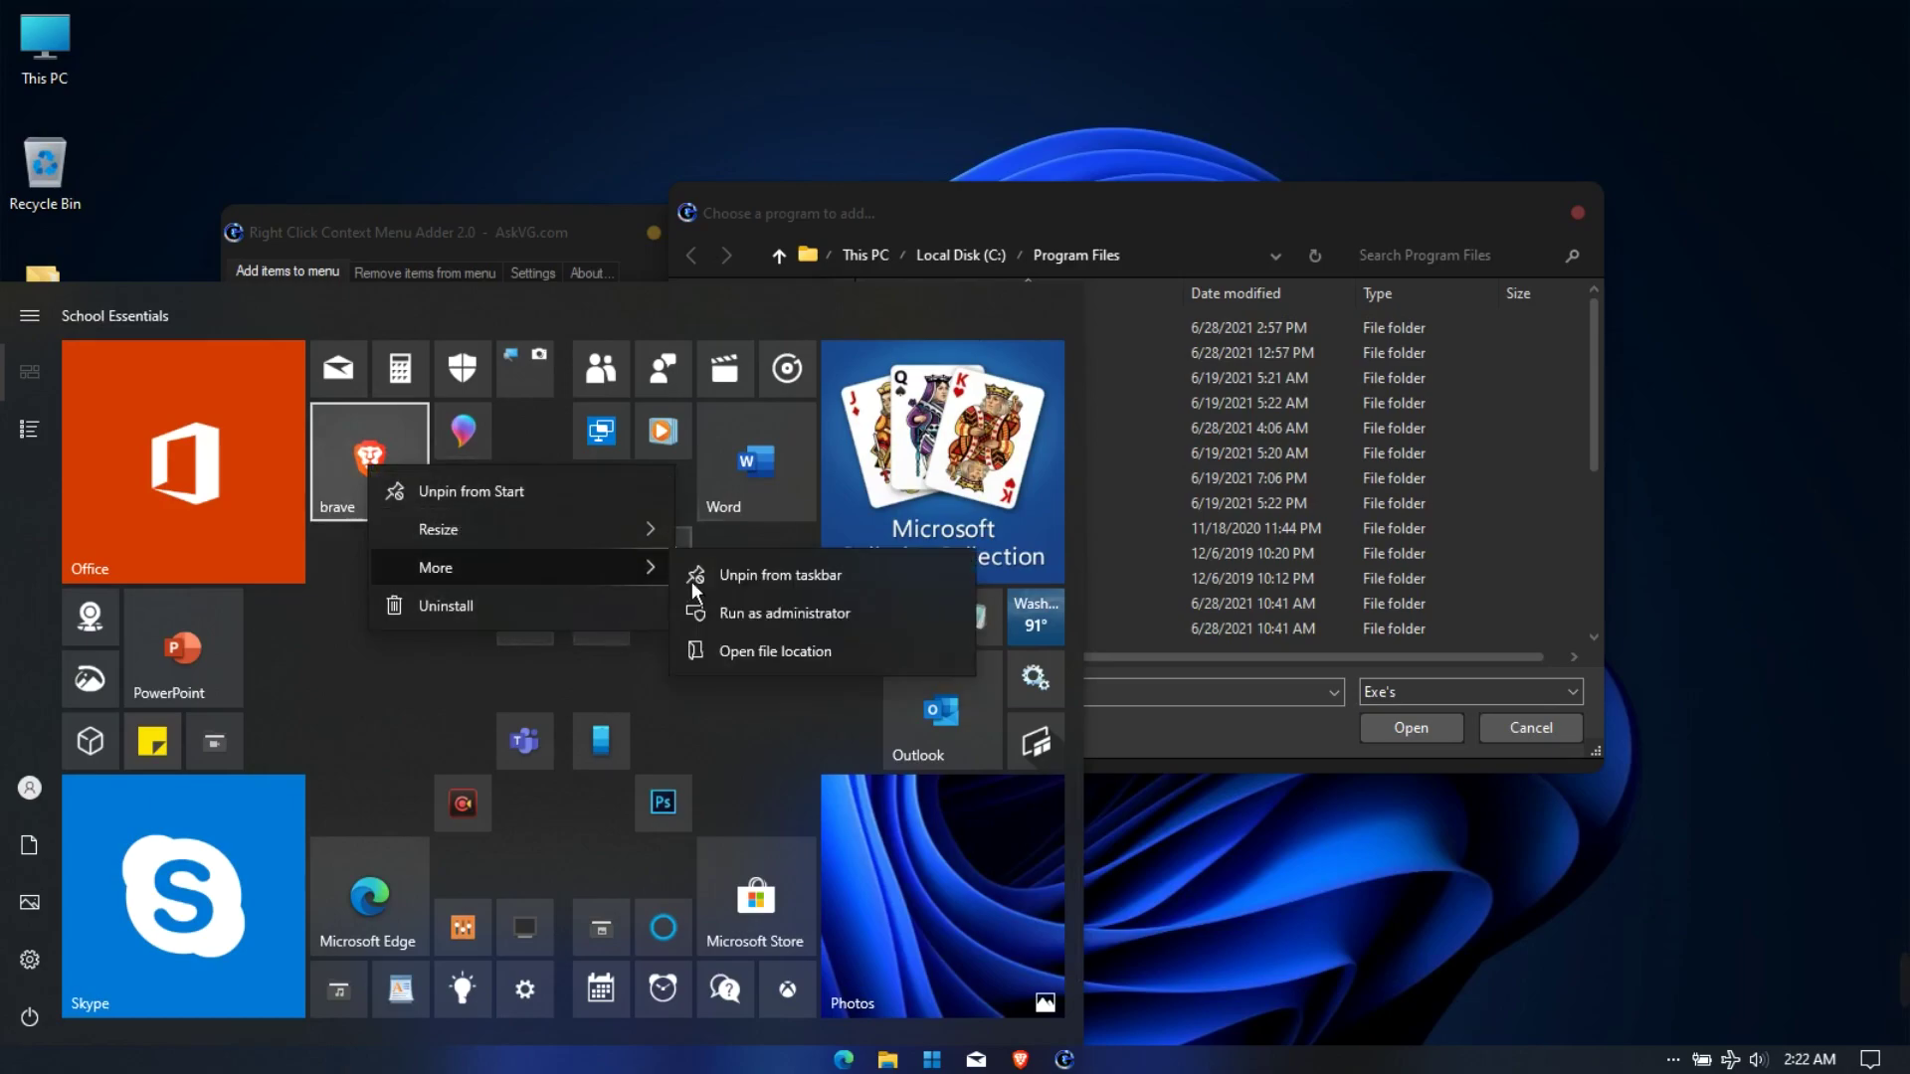
pyautogui.click(796, 651)
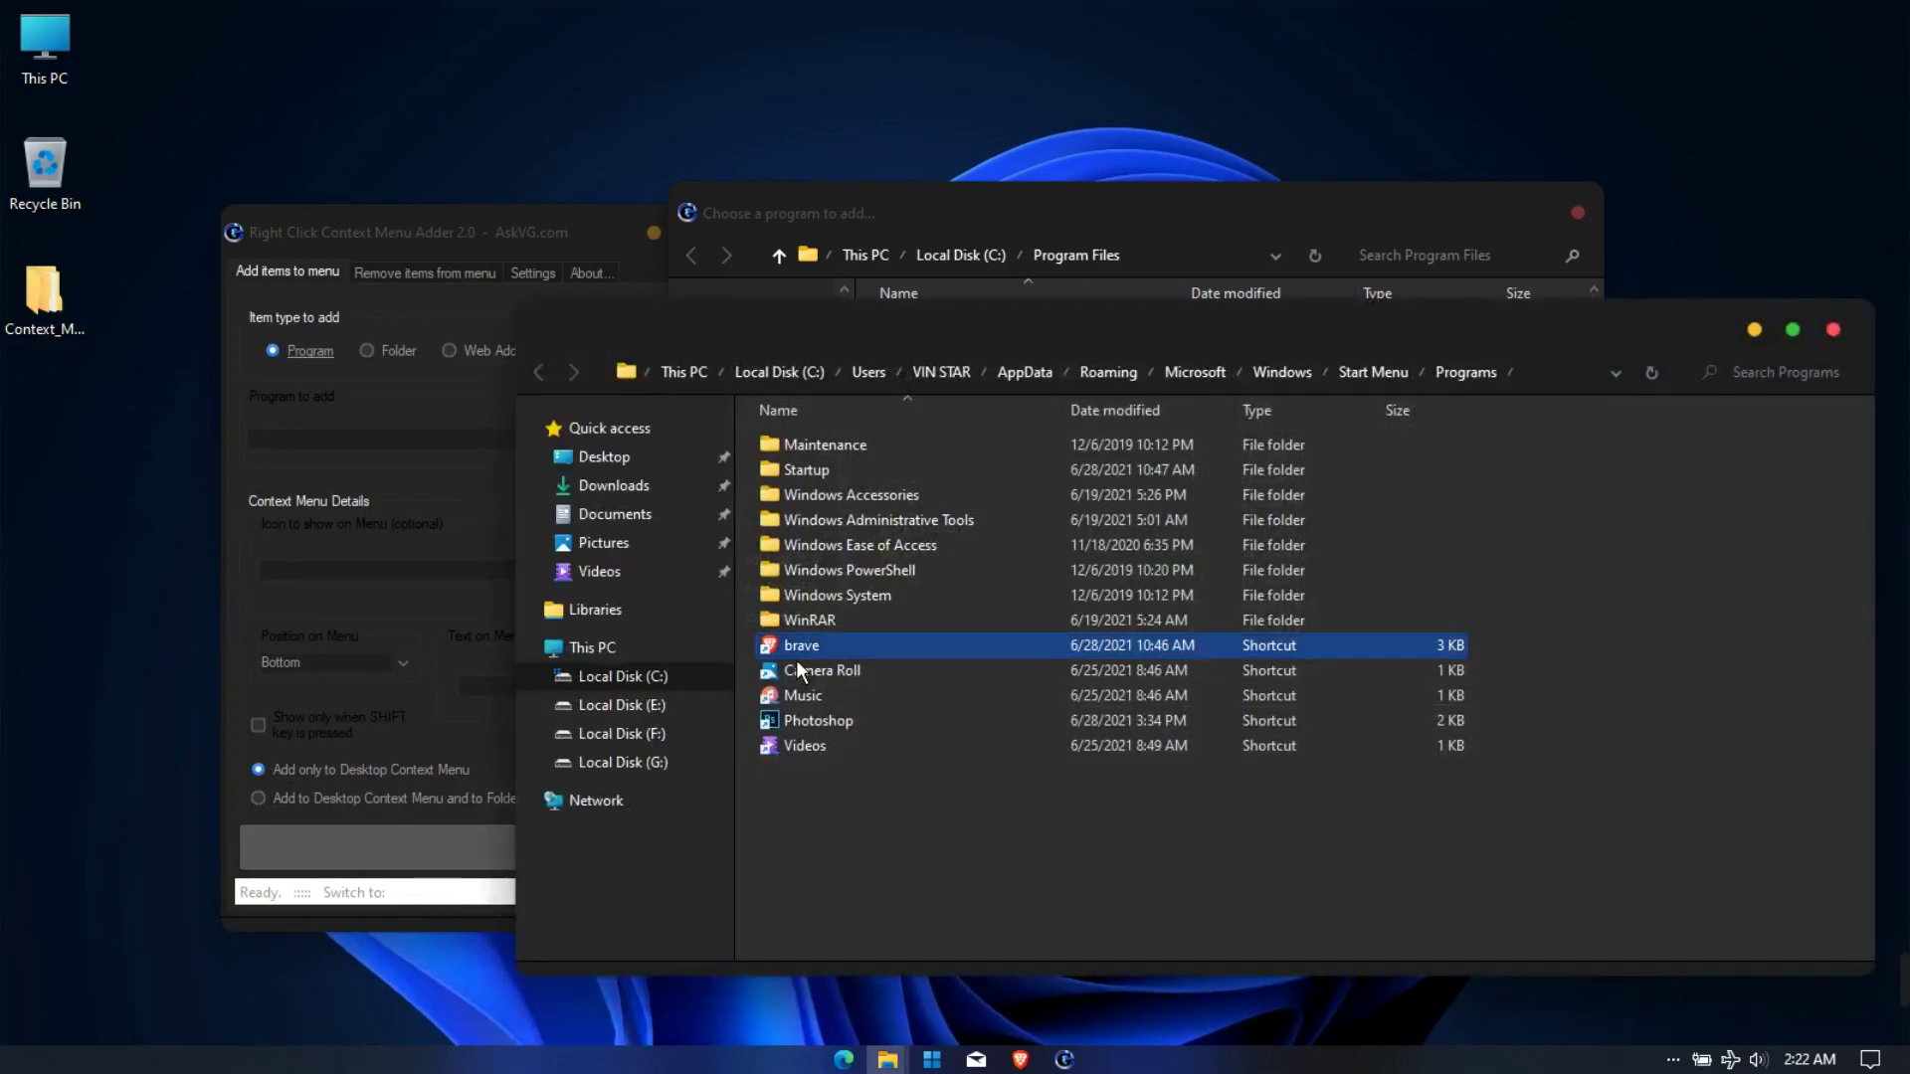
pyautogui.rightClick(867, 649)
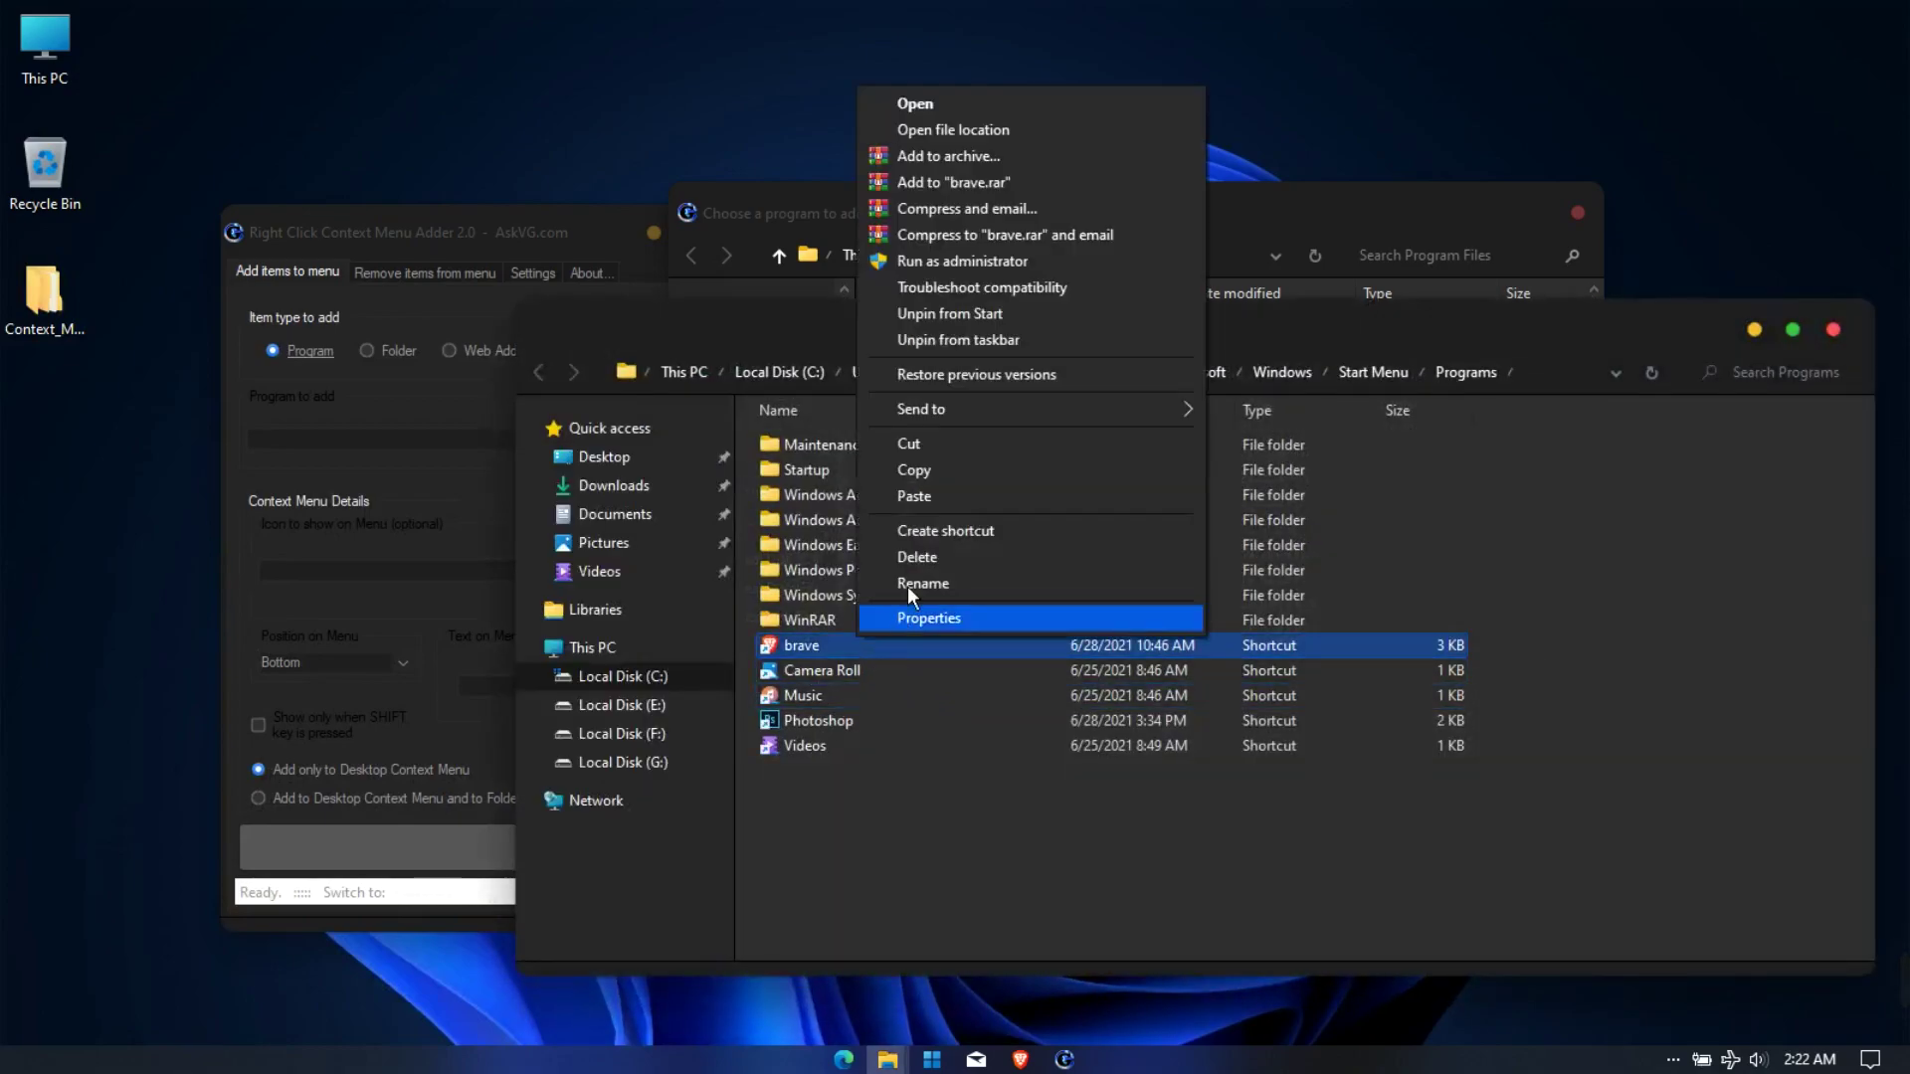
pyautogui.click(967, 139)
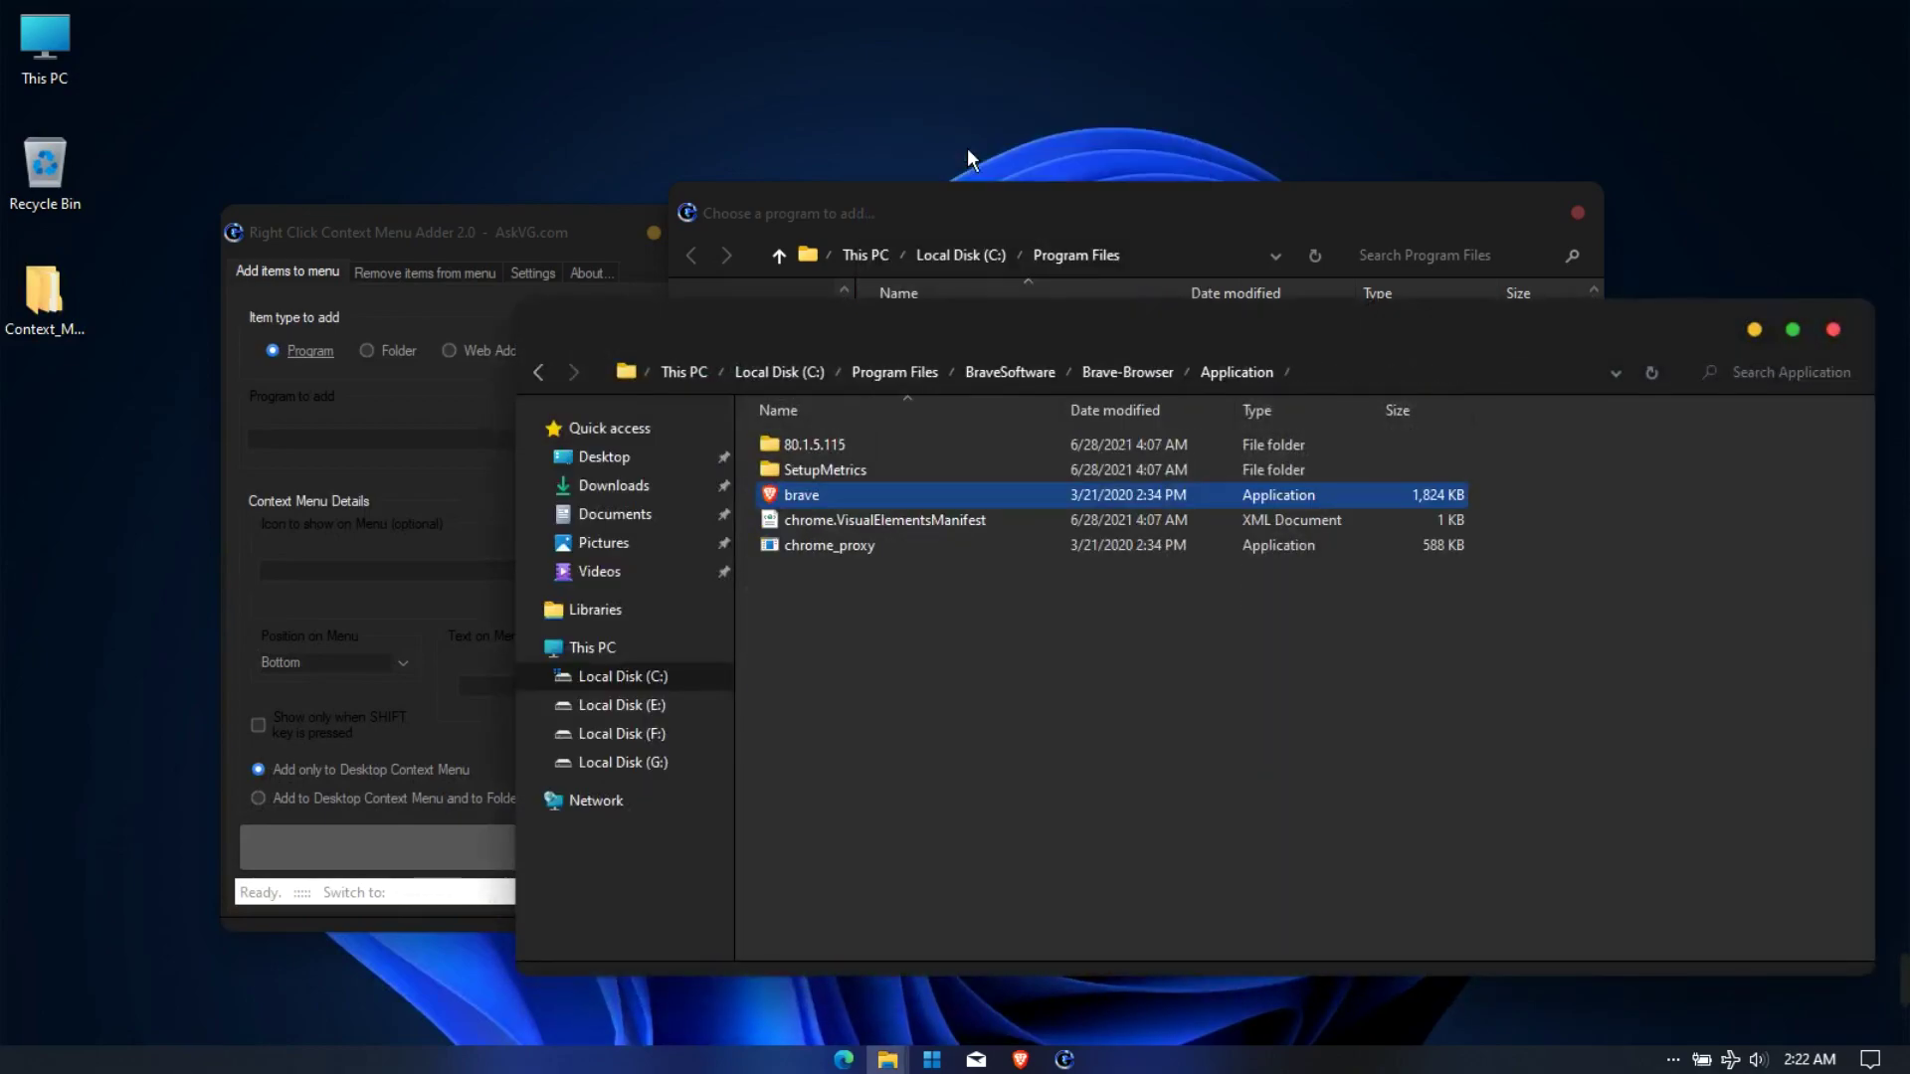
pyautogui.click(1341, 380)
pyautogui.rightClick(1353, 378)
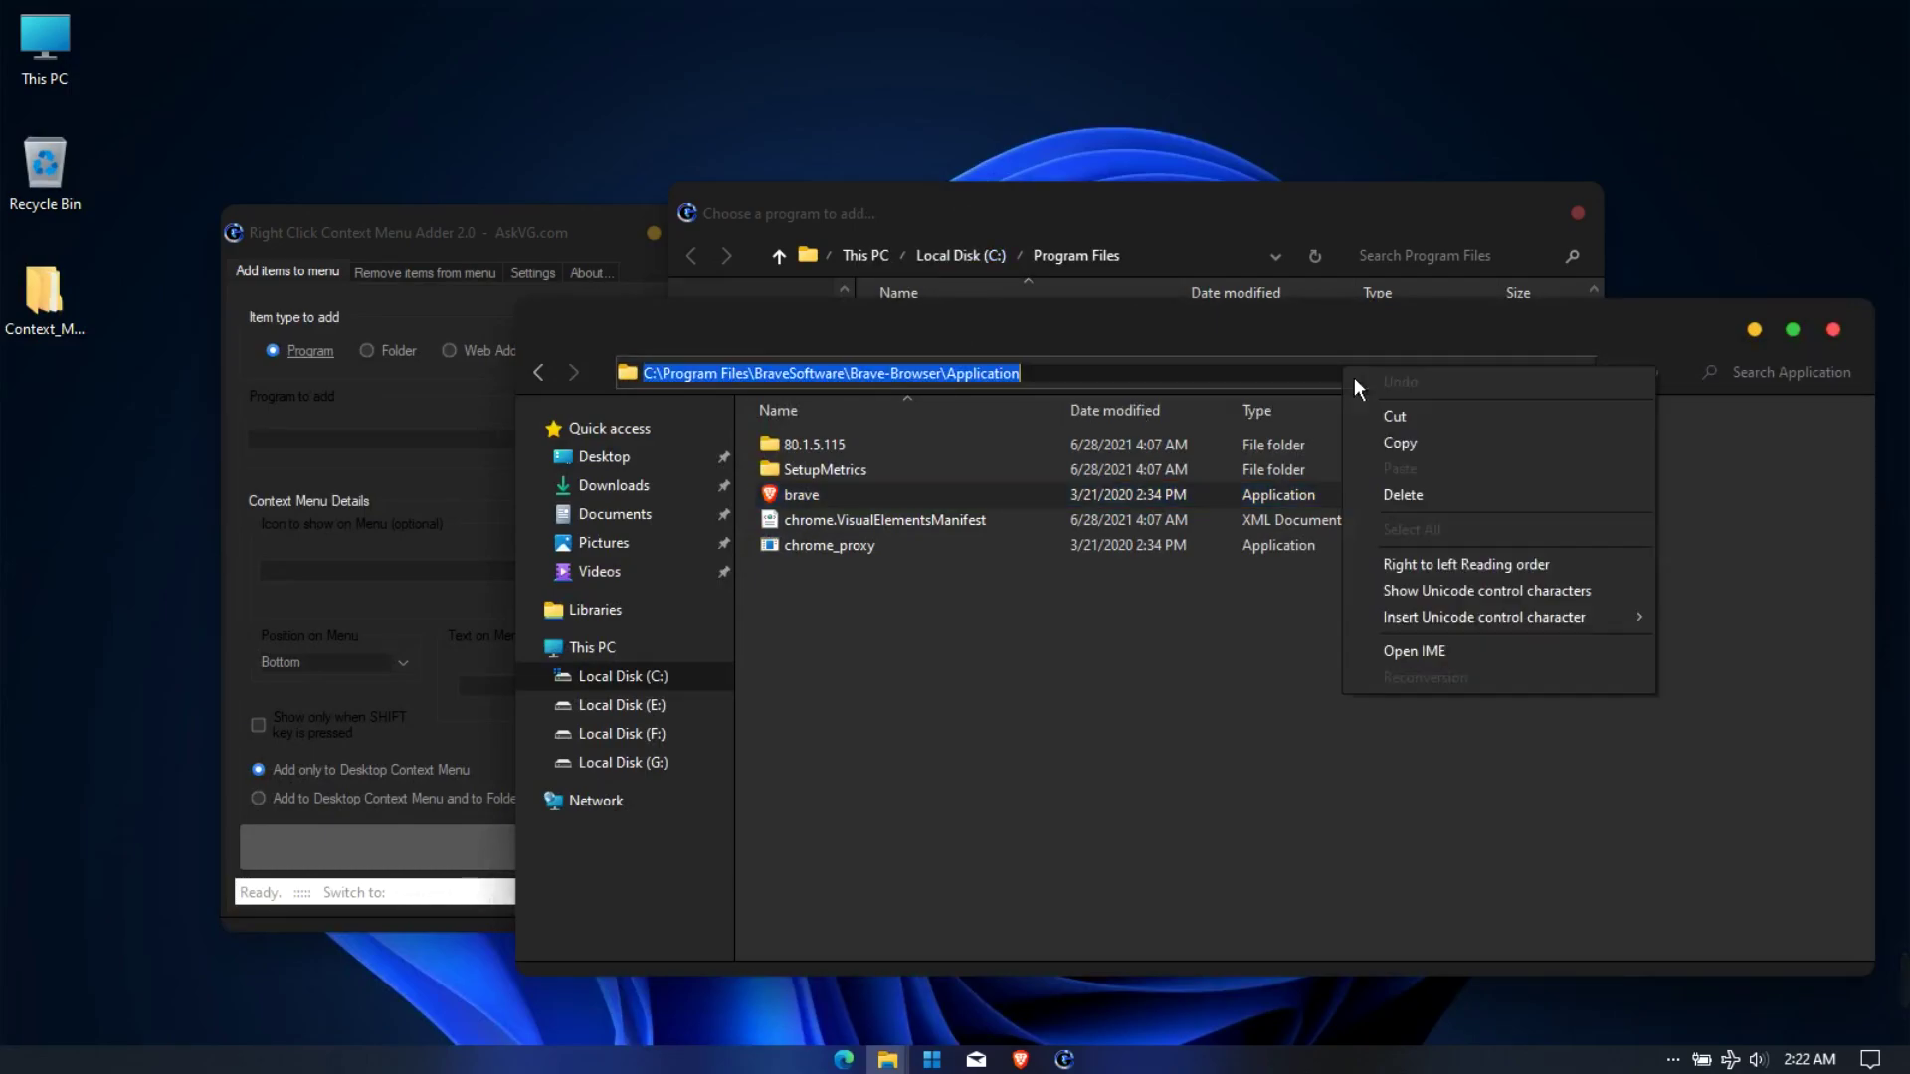
pyautogui.click(1423, 451)
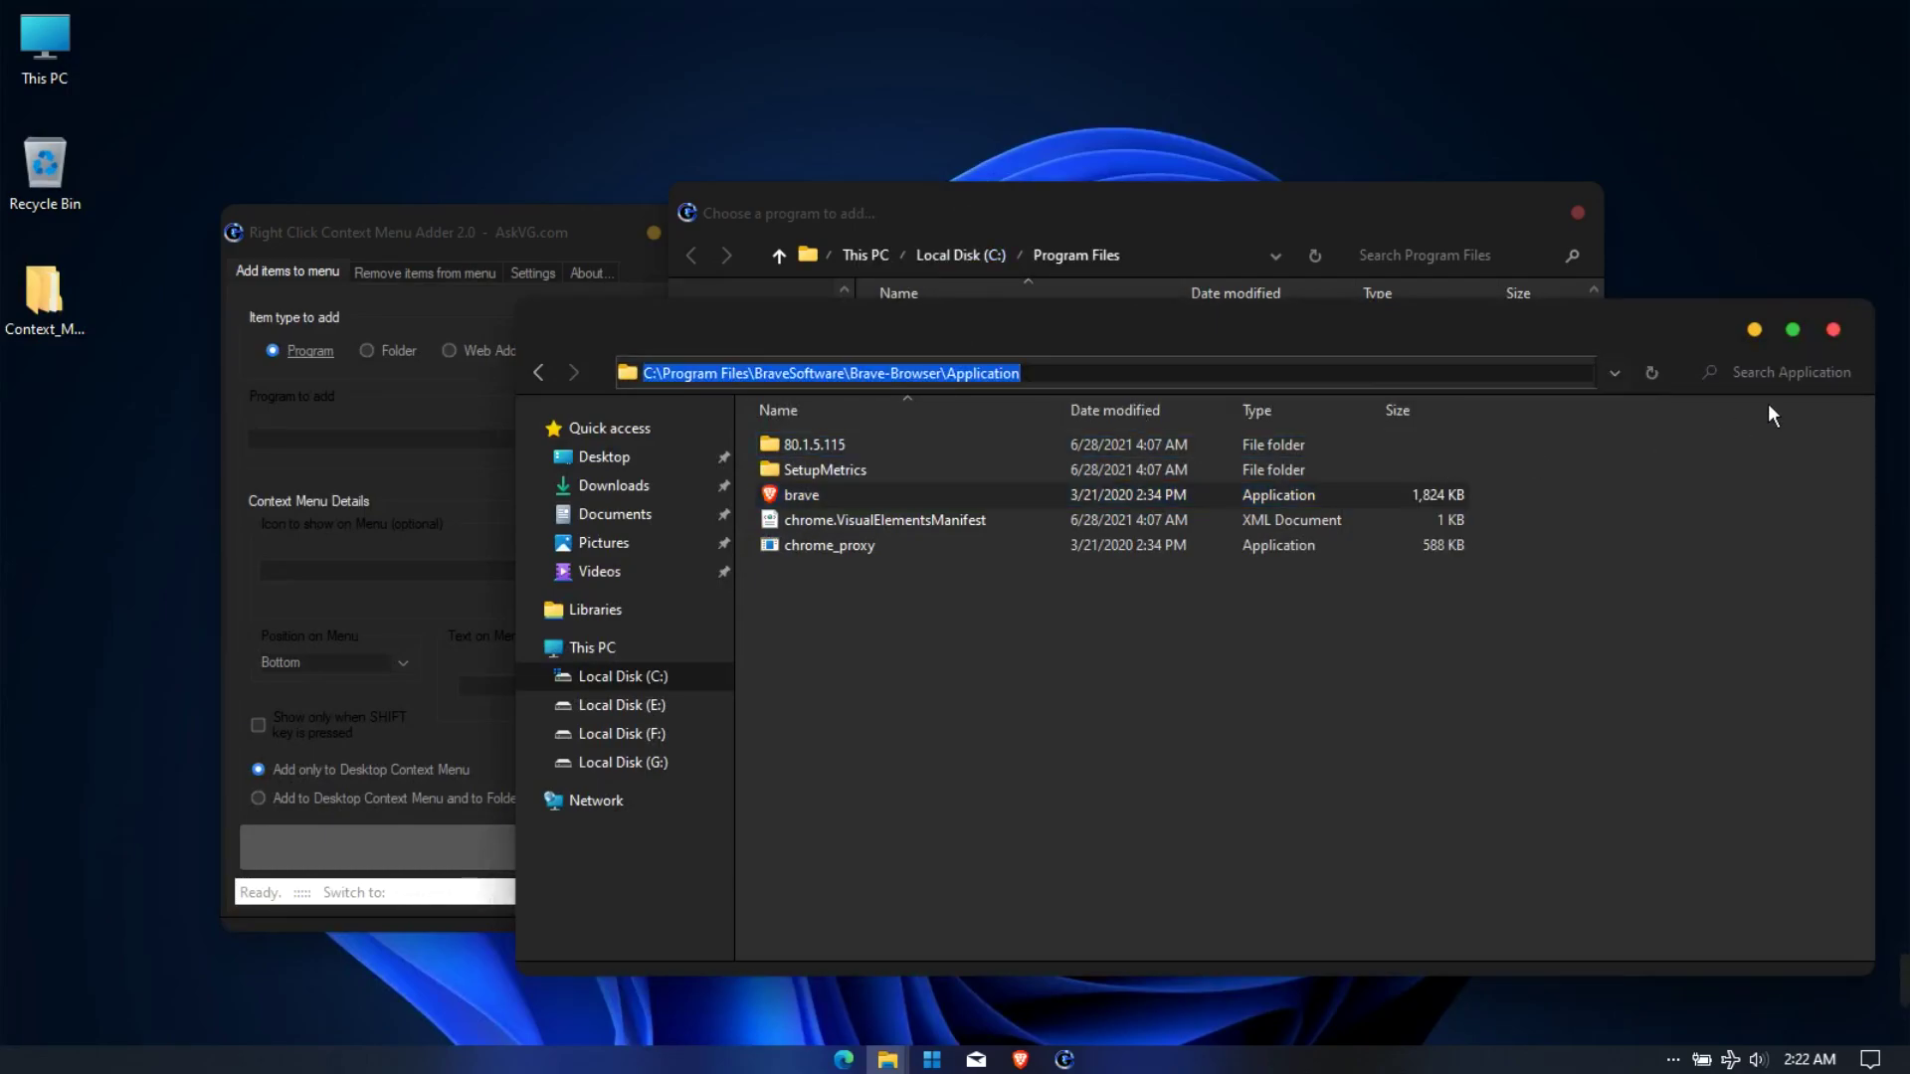
pyautogui.click(1834, 329)
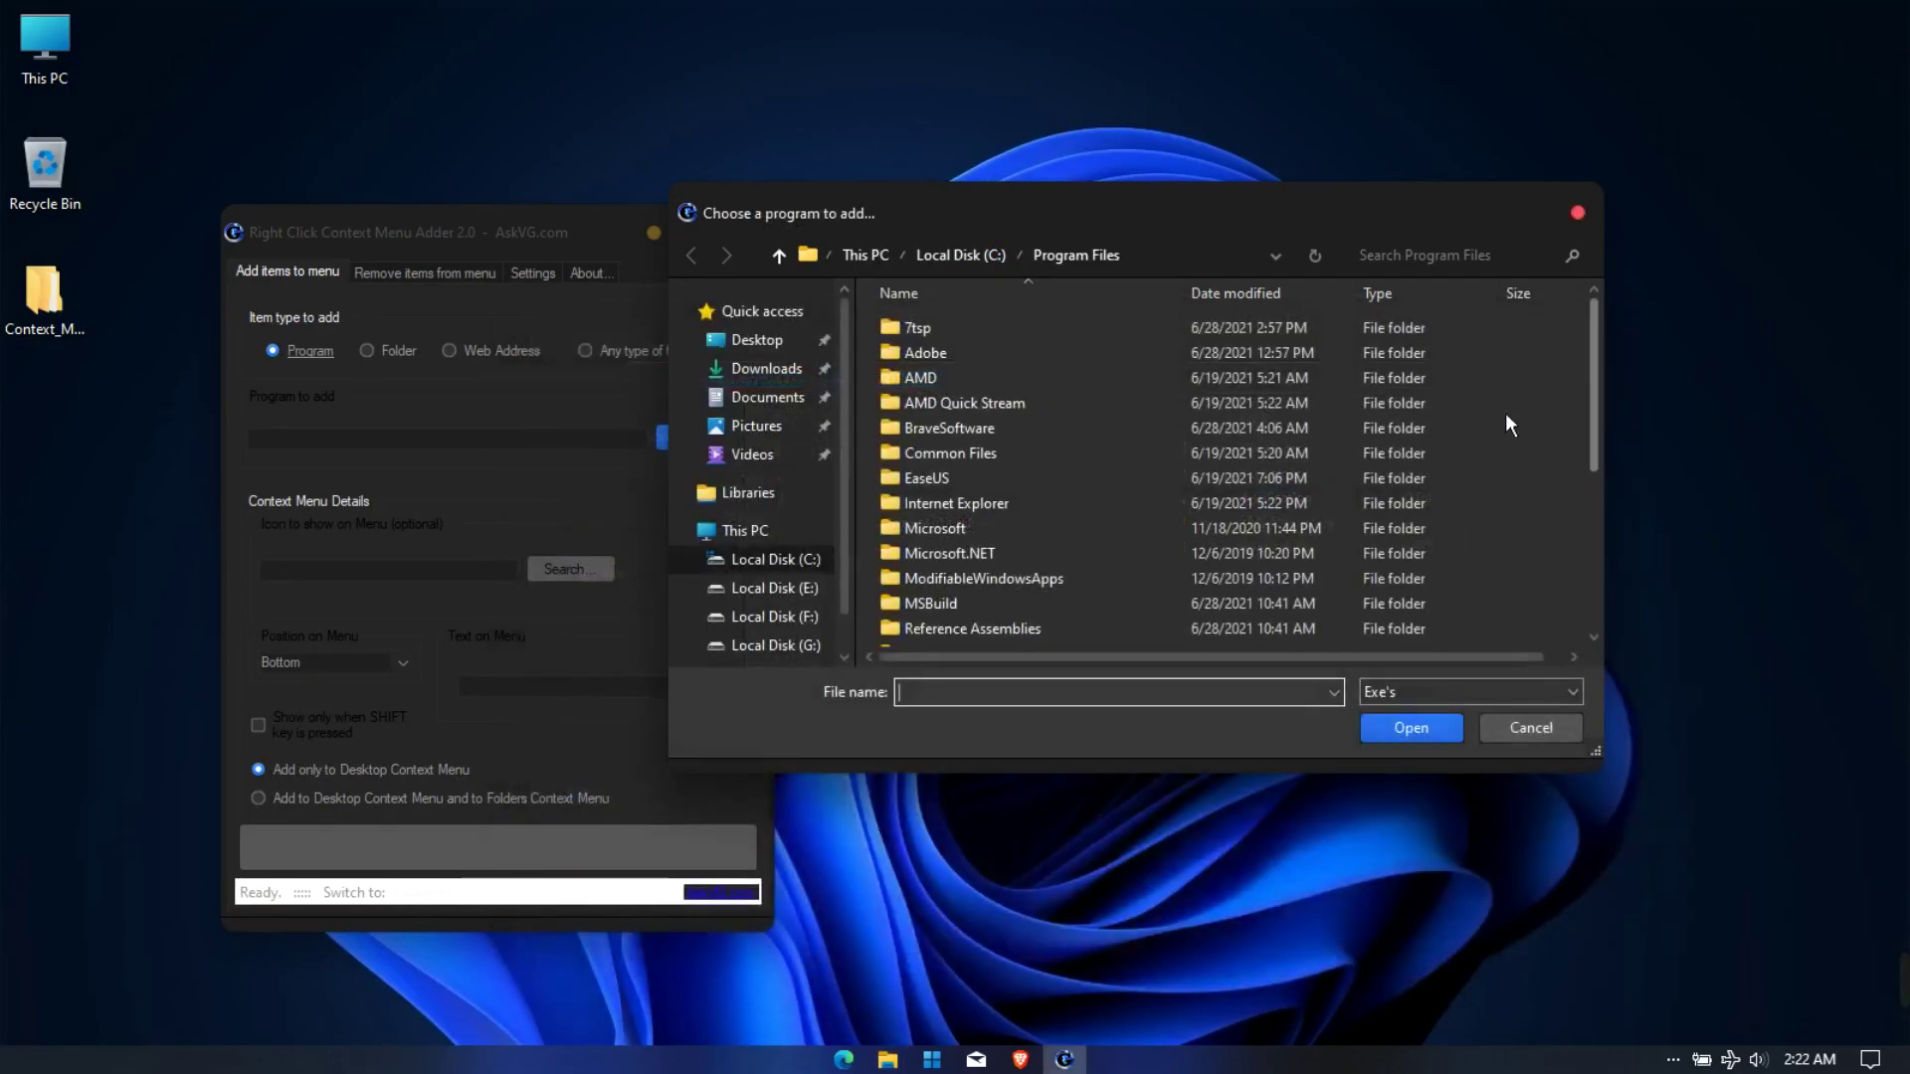
# - Paste the Brave folder path into the program dialog and choose brave.exe
pyautogui.click(1197, 258)
pyautogui.rightClick(1196, 260)
pyautogui.click(1246, 368)
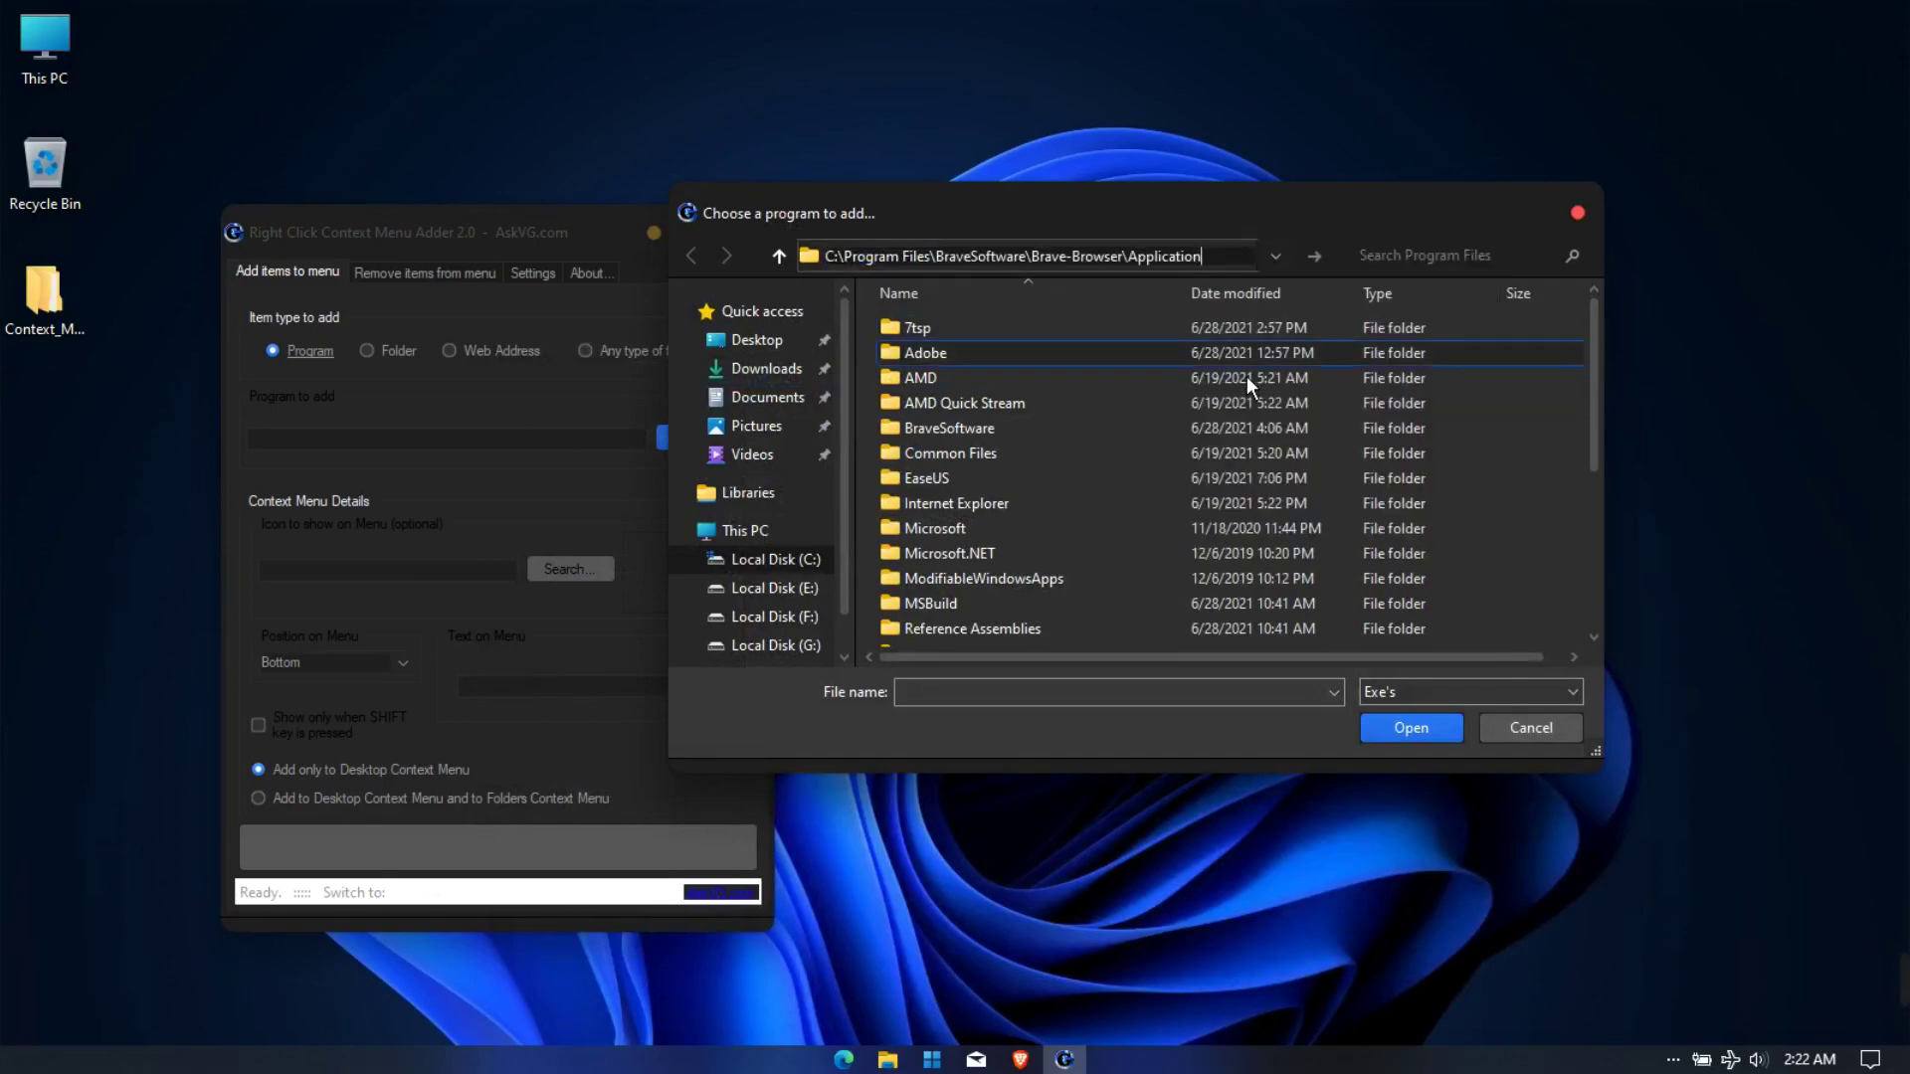
pyautogui.press('Return')
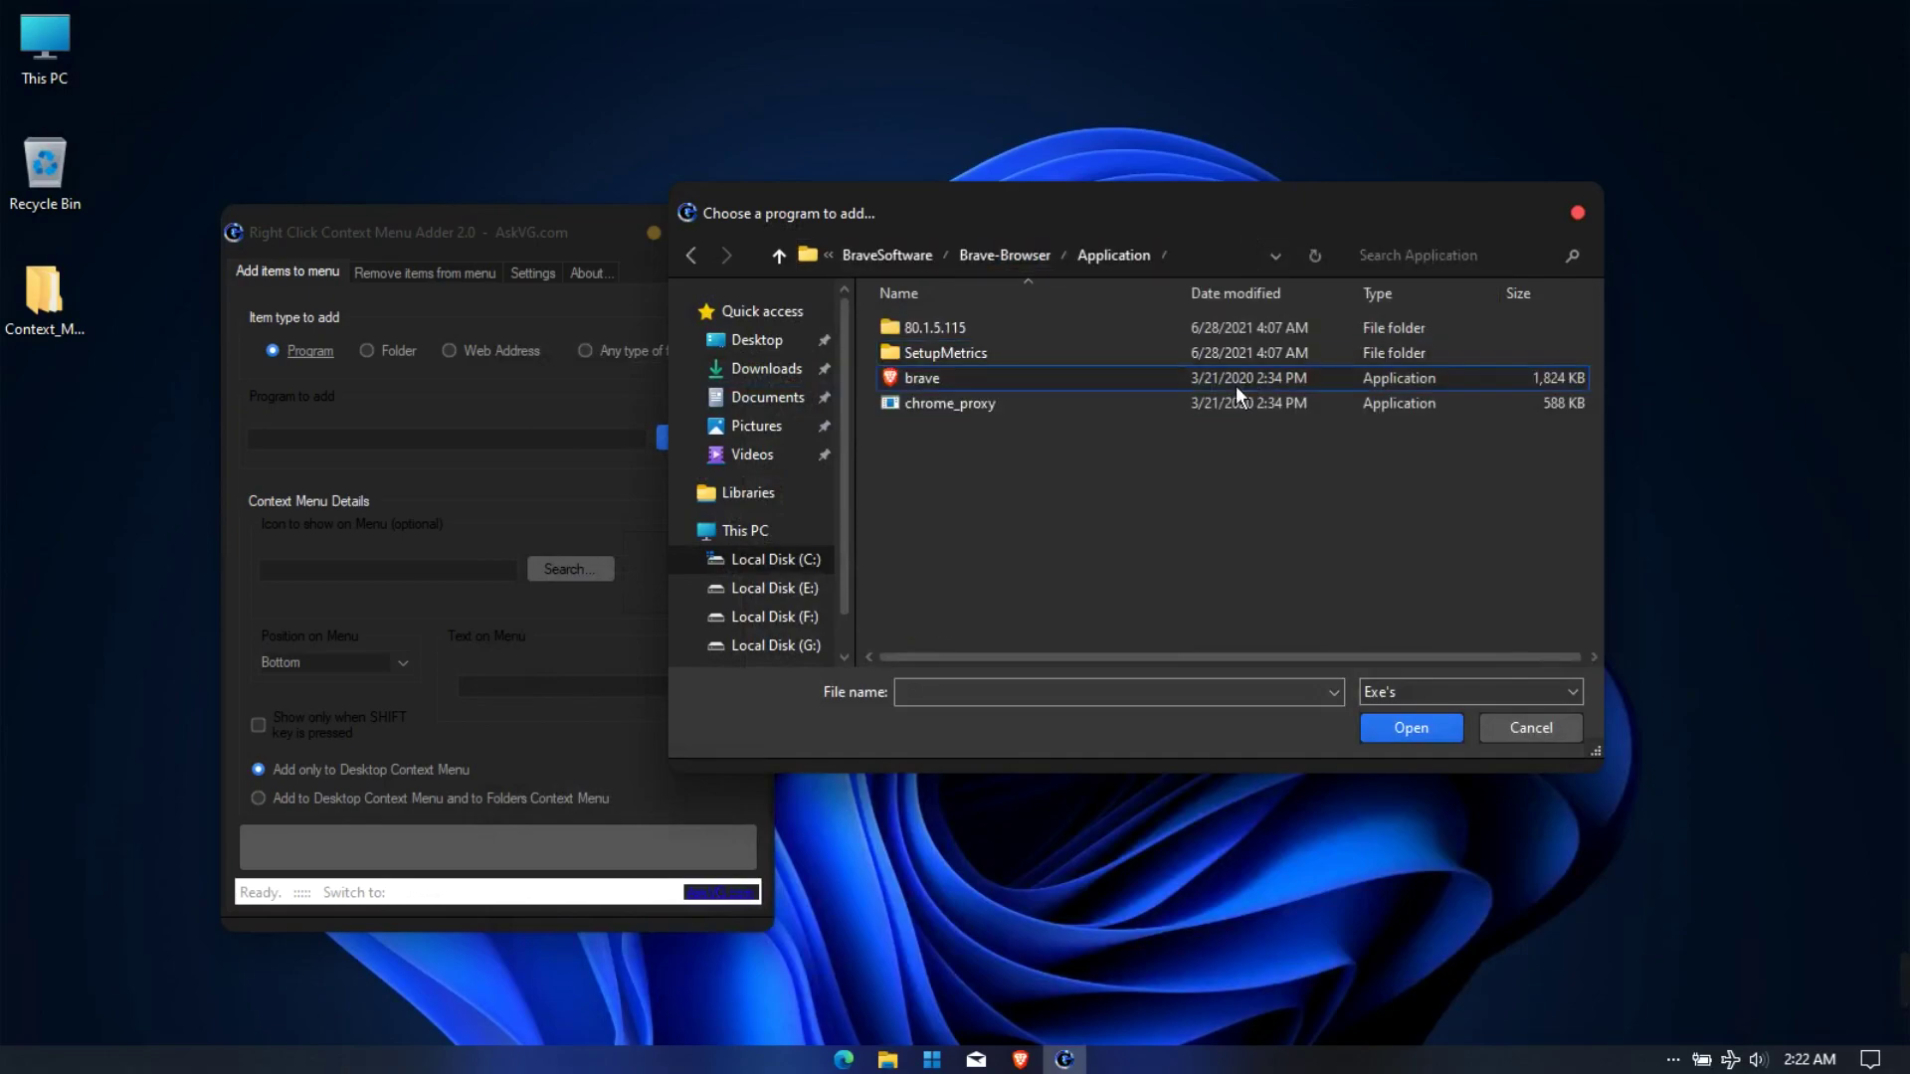
pyautogui.click(1047, 389)
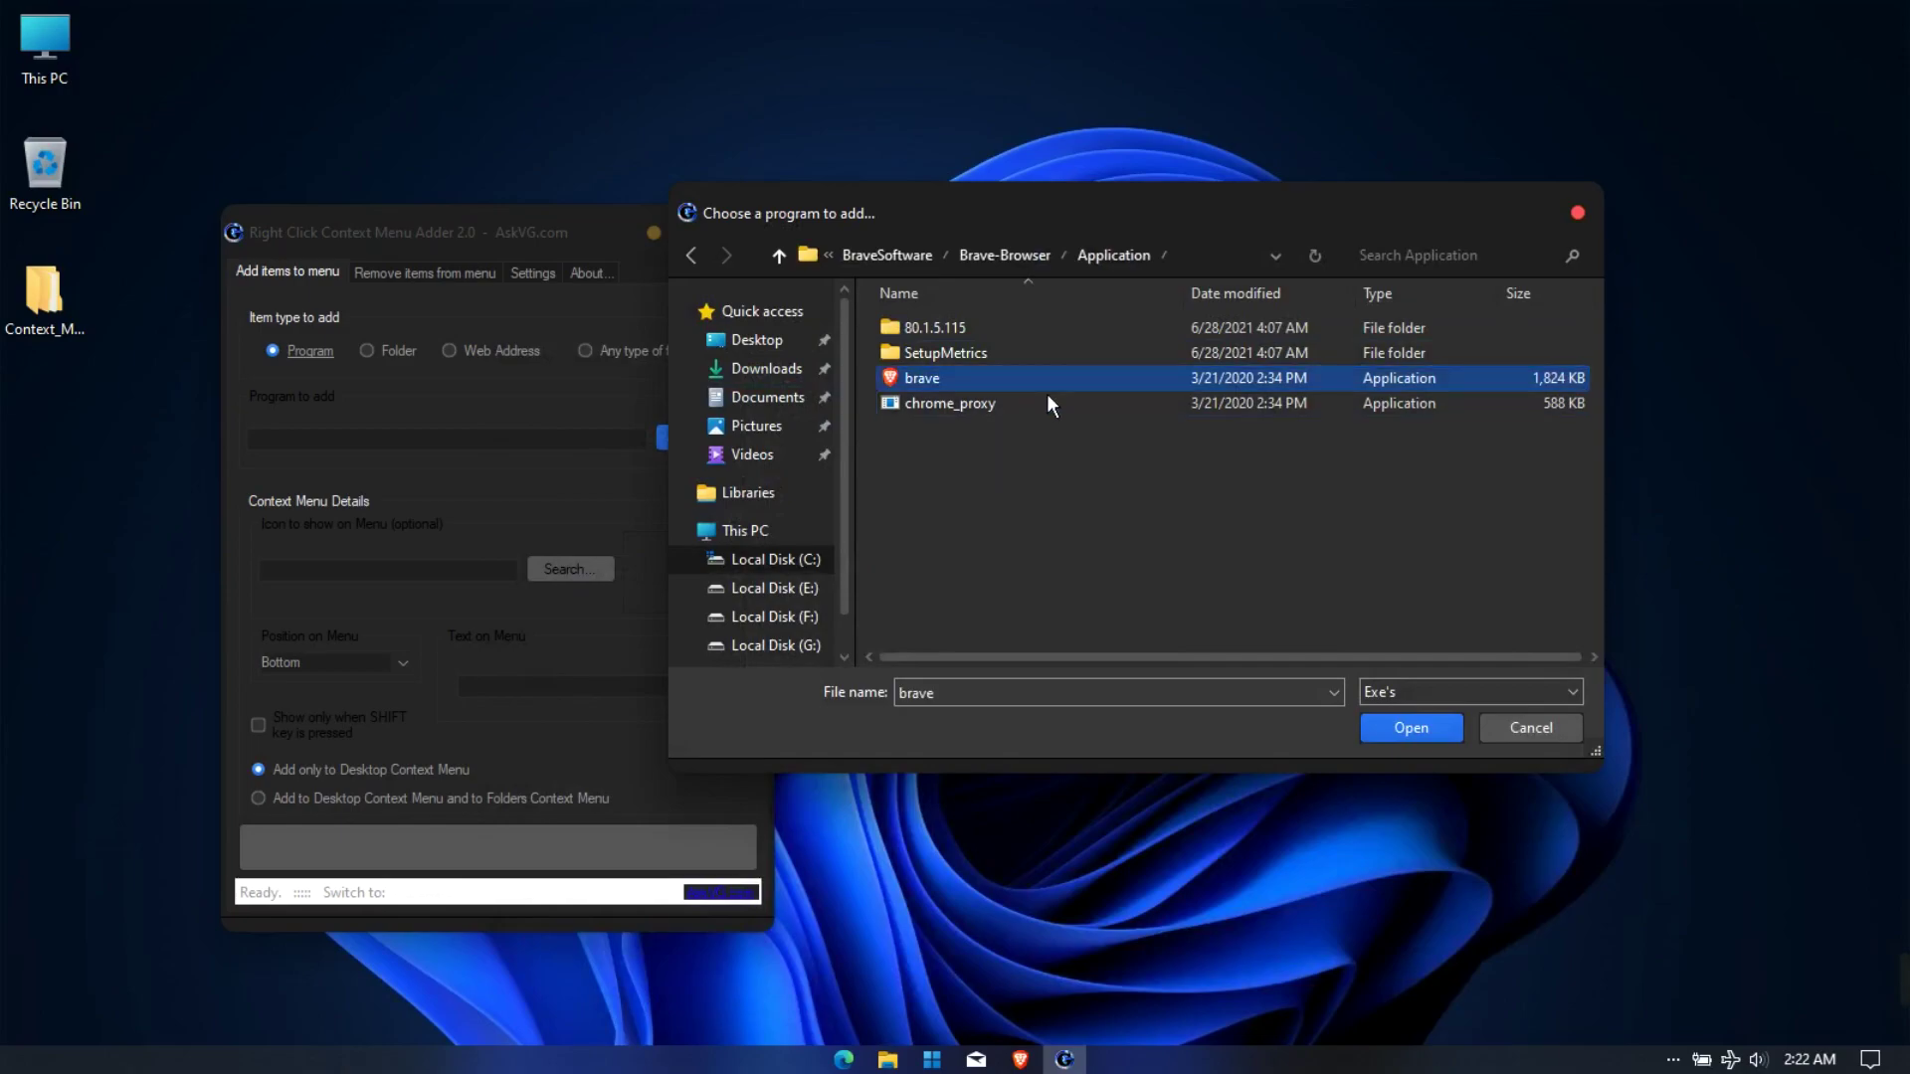
pyautogui.click(1401, 741)
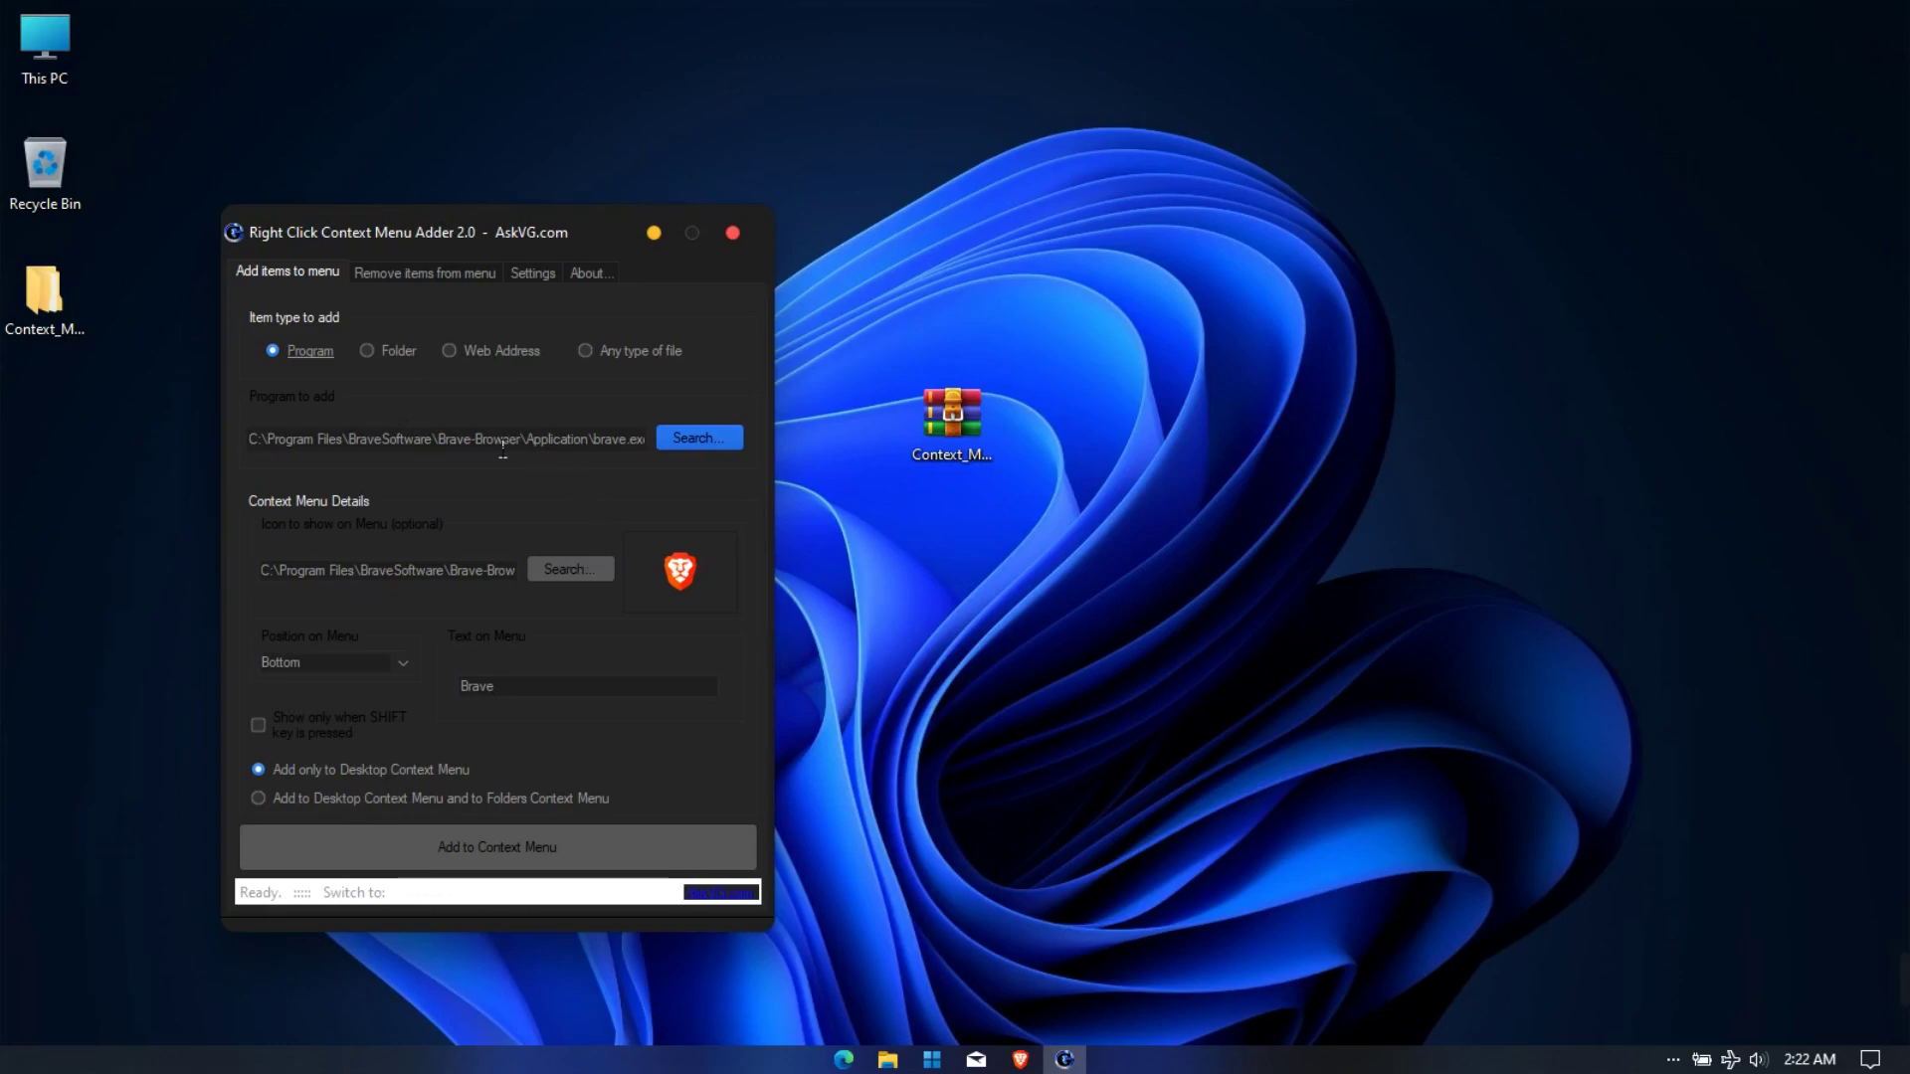
# - Add Brave at the Middle menu position and confirm it appears in the desktop menu
pyautogui.click(368, 665)
pyautogui.click(404, 667)
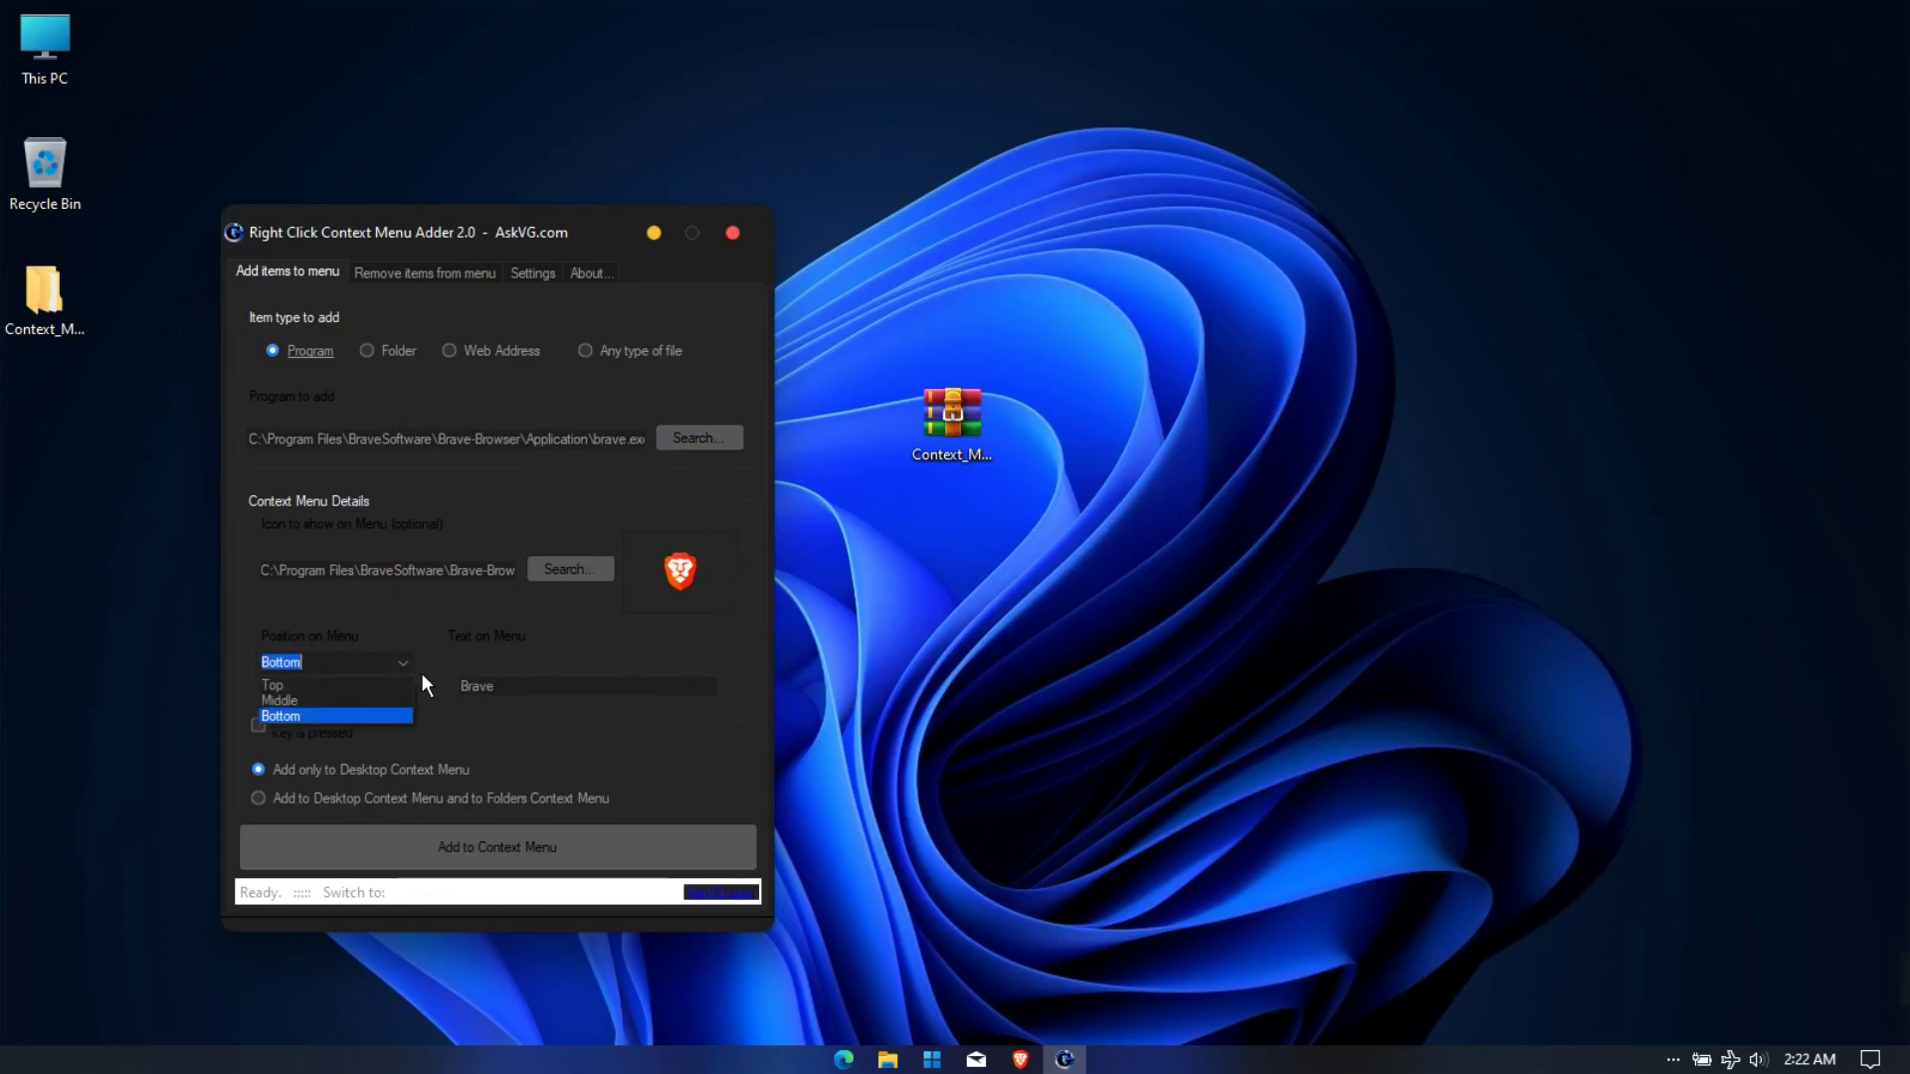
pyautogui.click(348, 703)
pyautogui.click(295, 781)
pyautogui.click(422, 854)
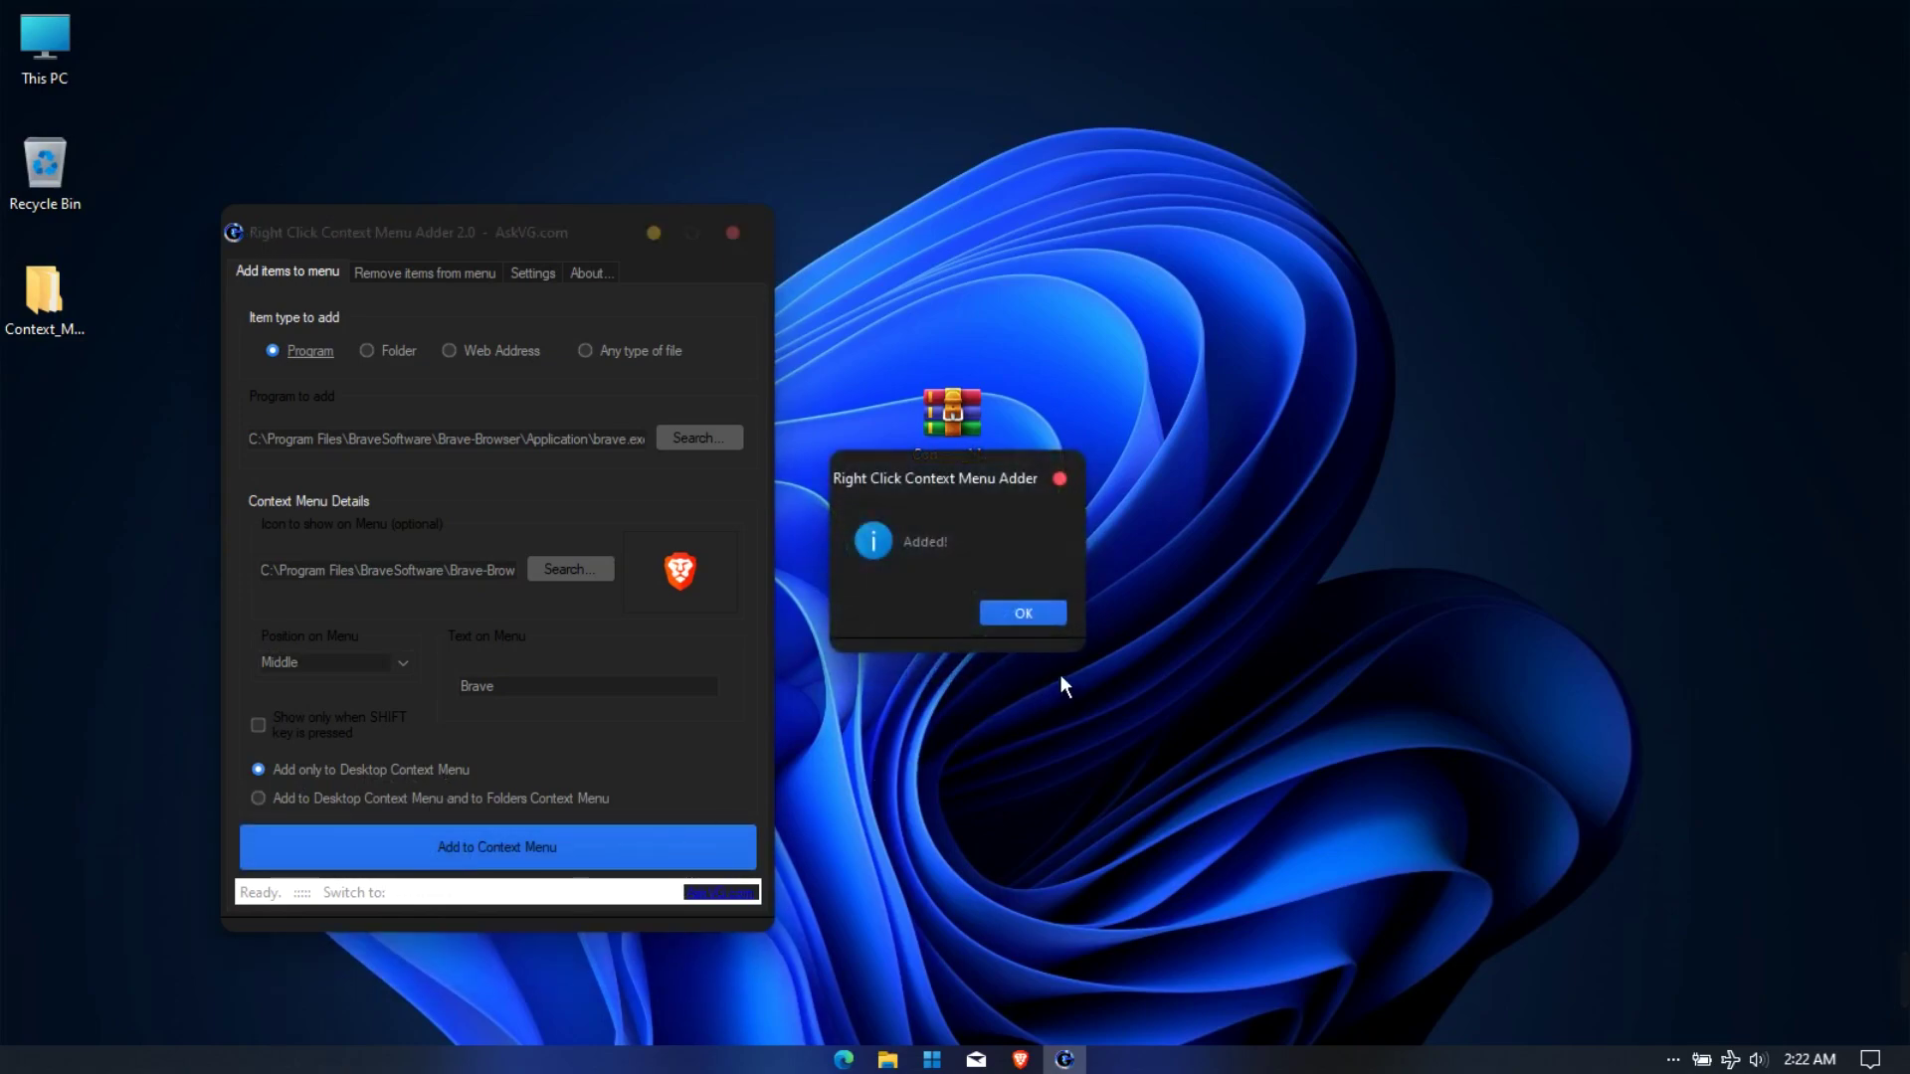
pyautogui.click(1044, 624)
pyautogui.rightClick(1042, 623)
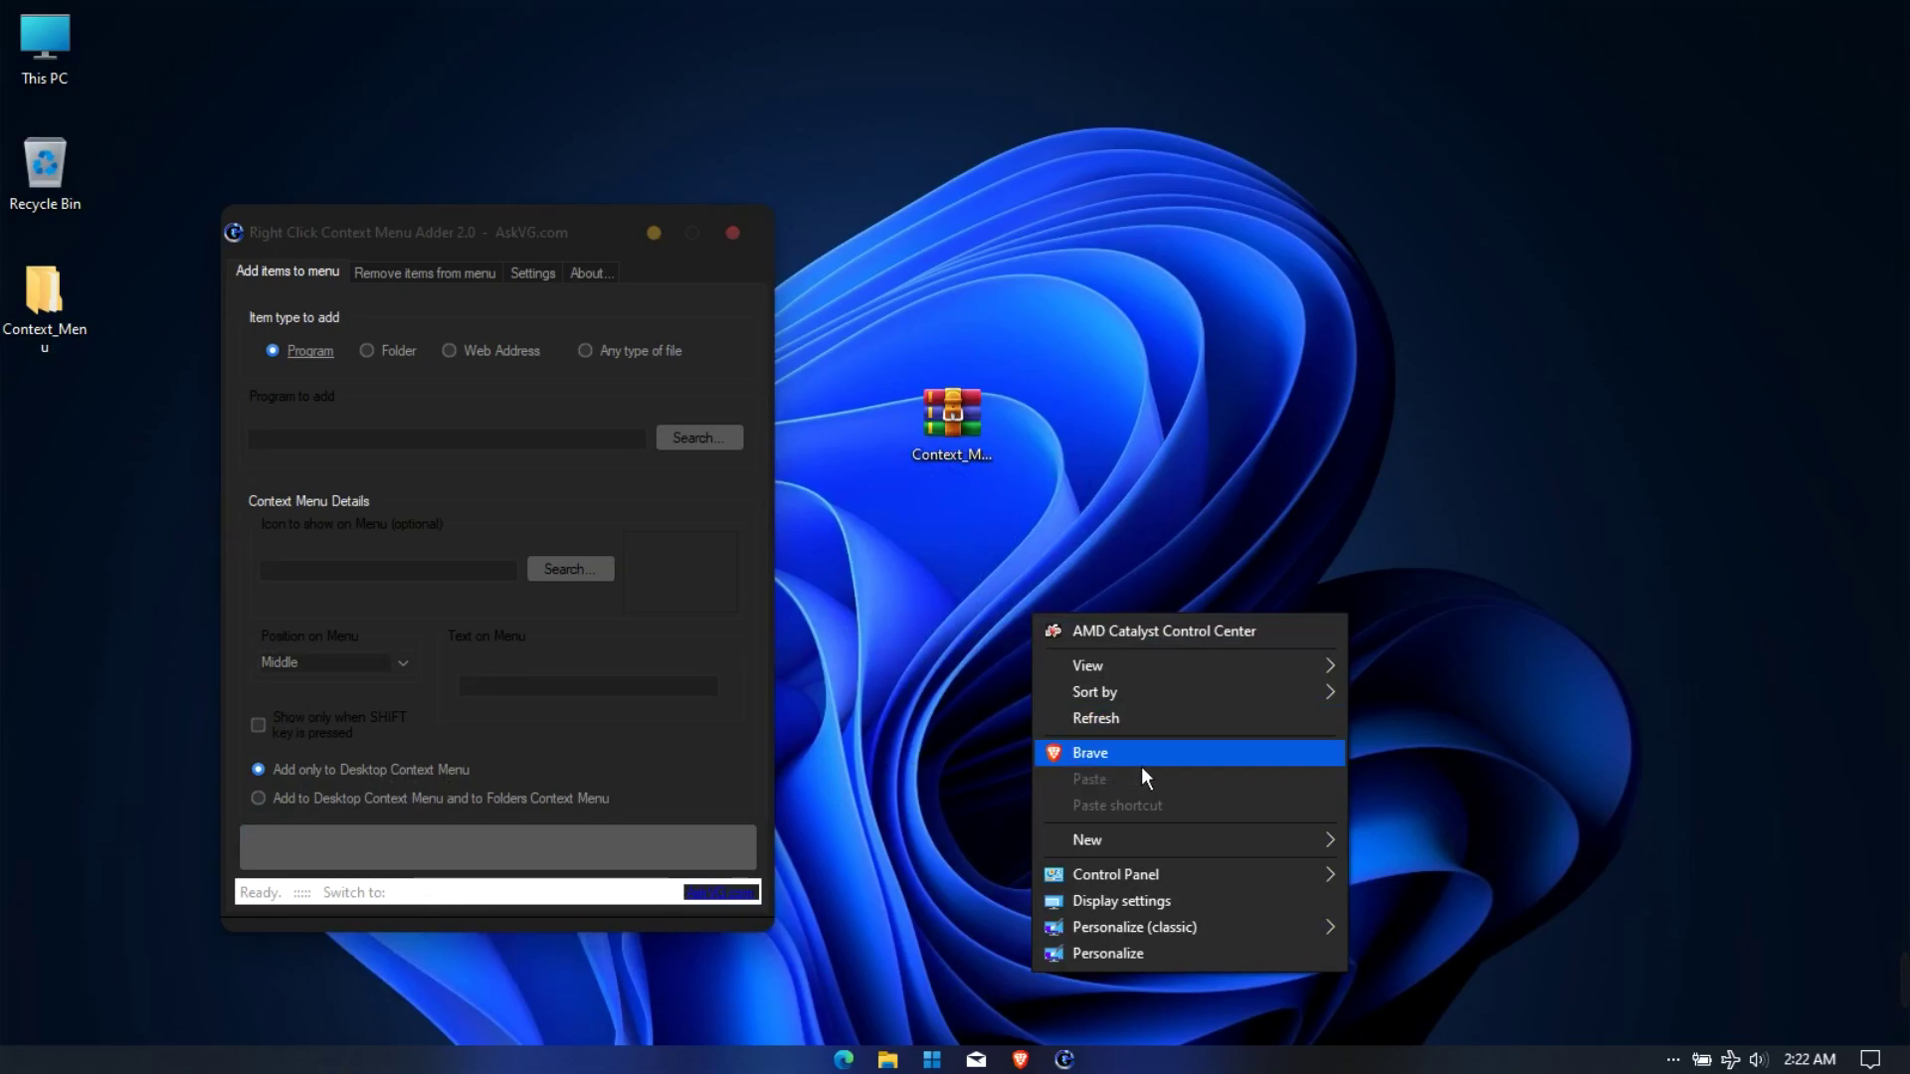
# - Find the Photoshop CC install folder from its pinned Start tile
pyautogui.click(728, 447)
pyautogui.click(726, 448)
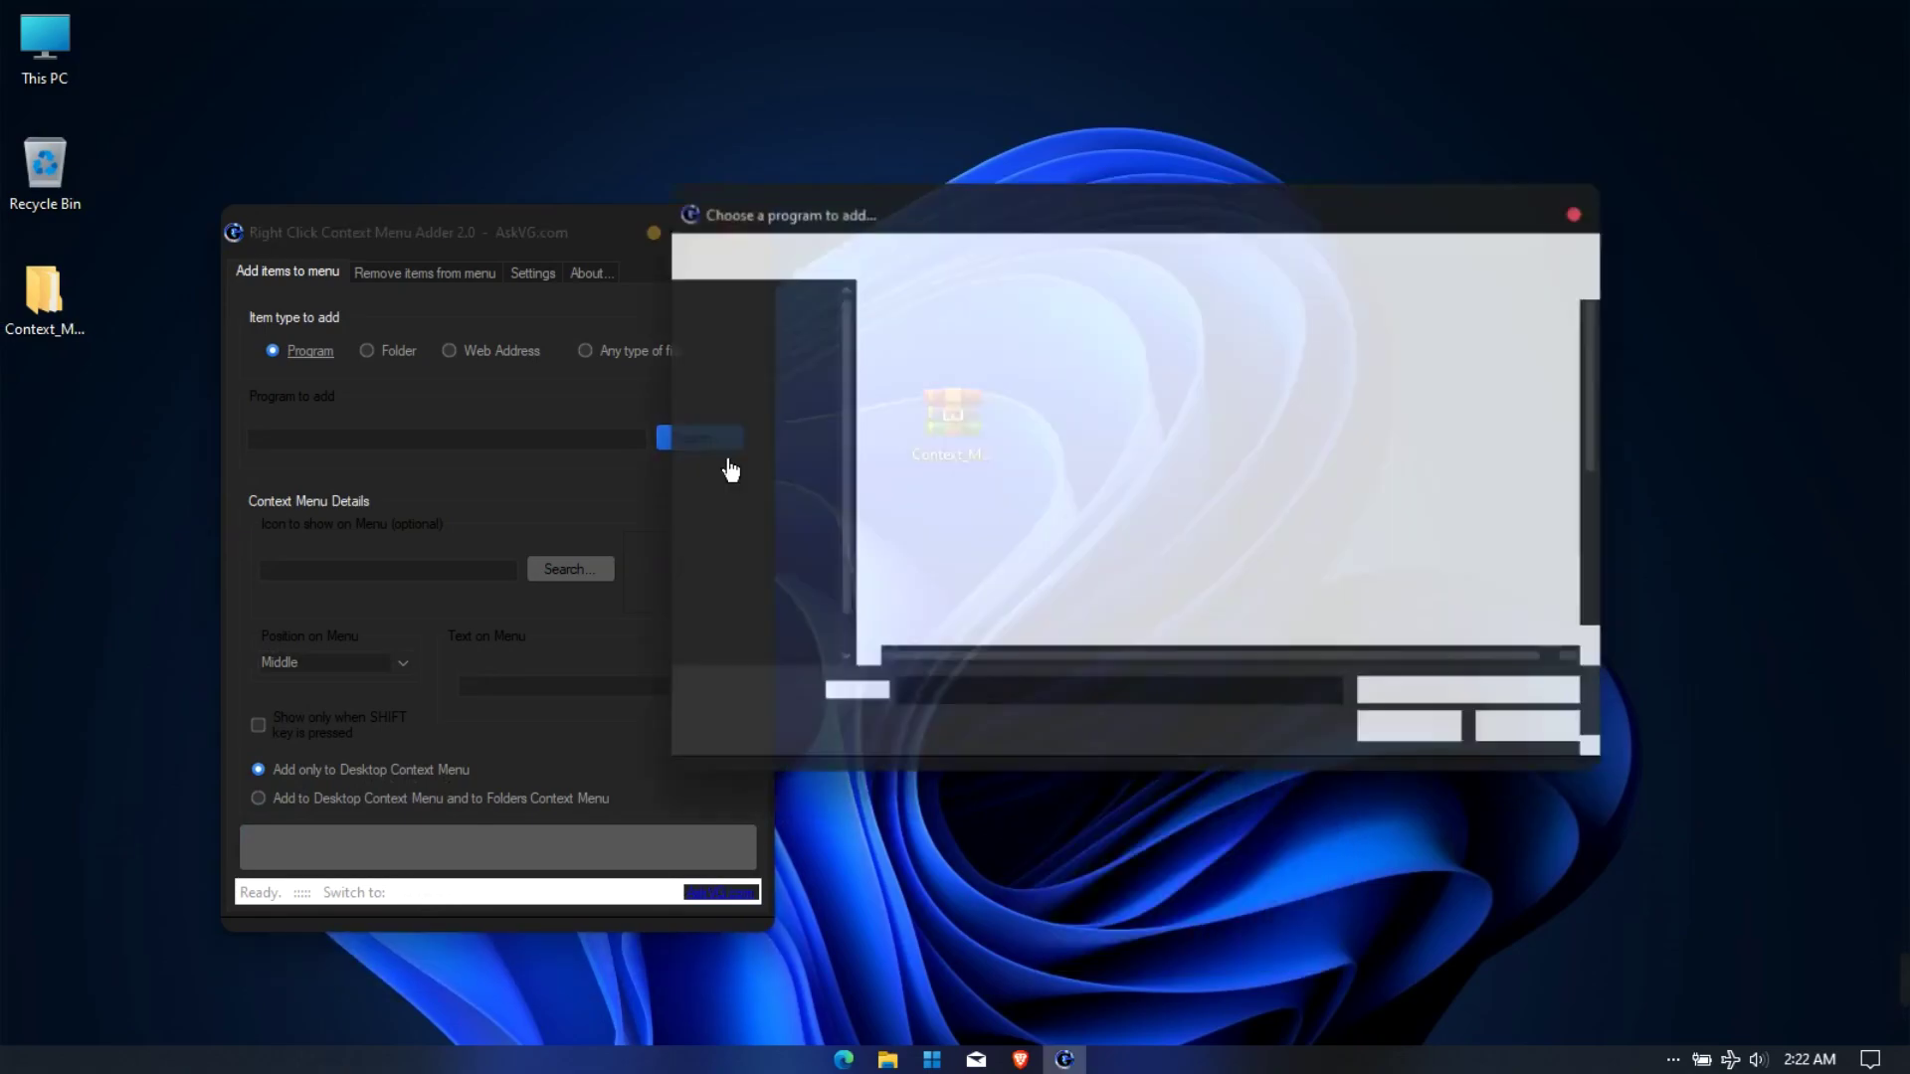
pyautogui.click(948, 1064)
pyautogui.rightClick(660, 802)
pyautogui.moveTo(876, 901)
pyautogui.click(1056, 959)
pyautogui.rightClick(360, 409)
pyautogui.click(390, 434)
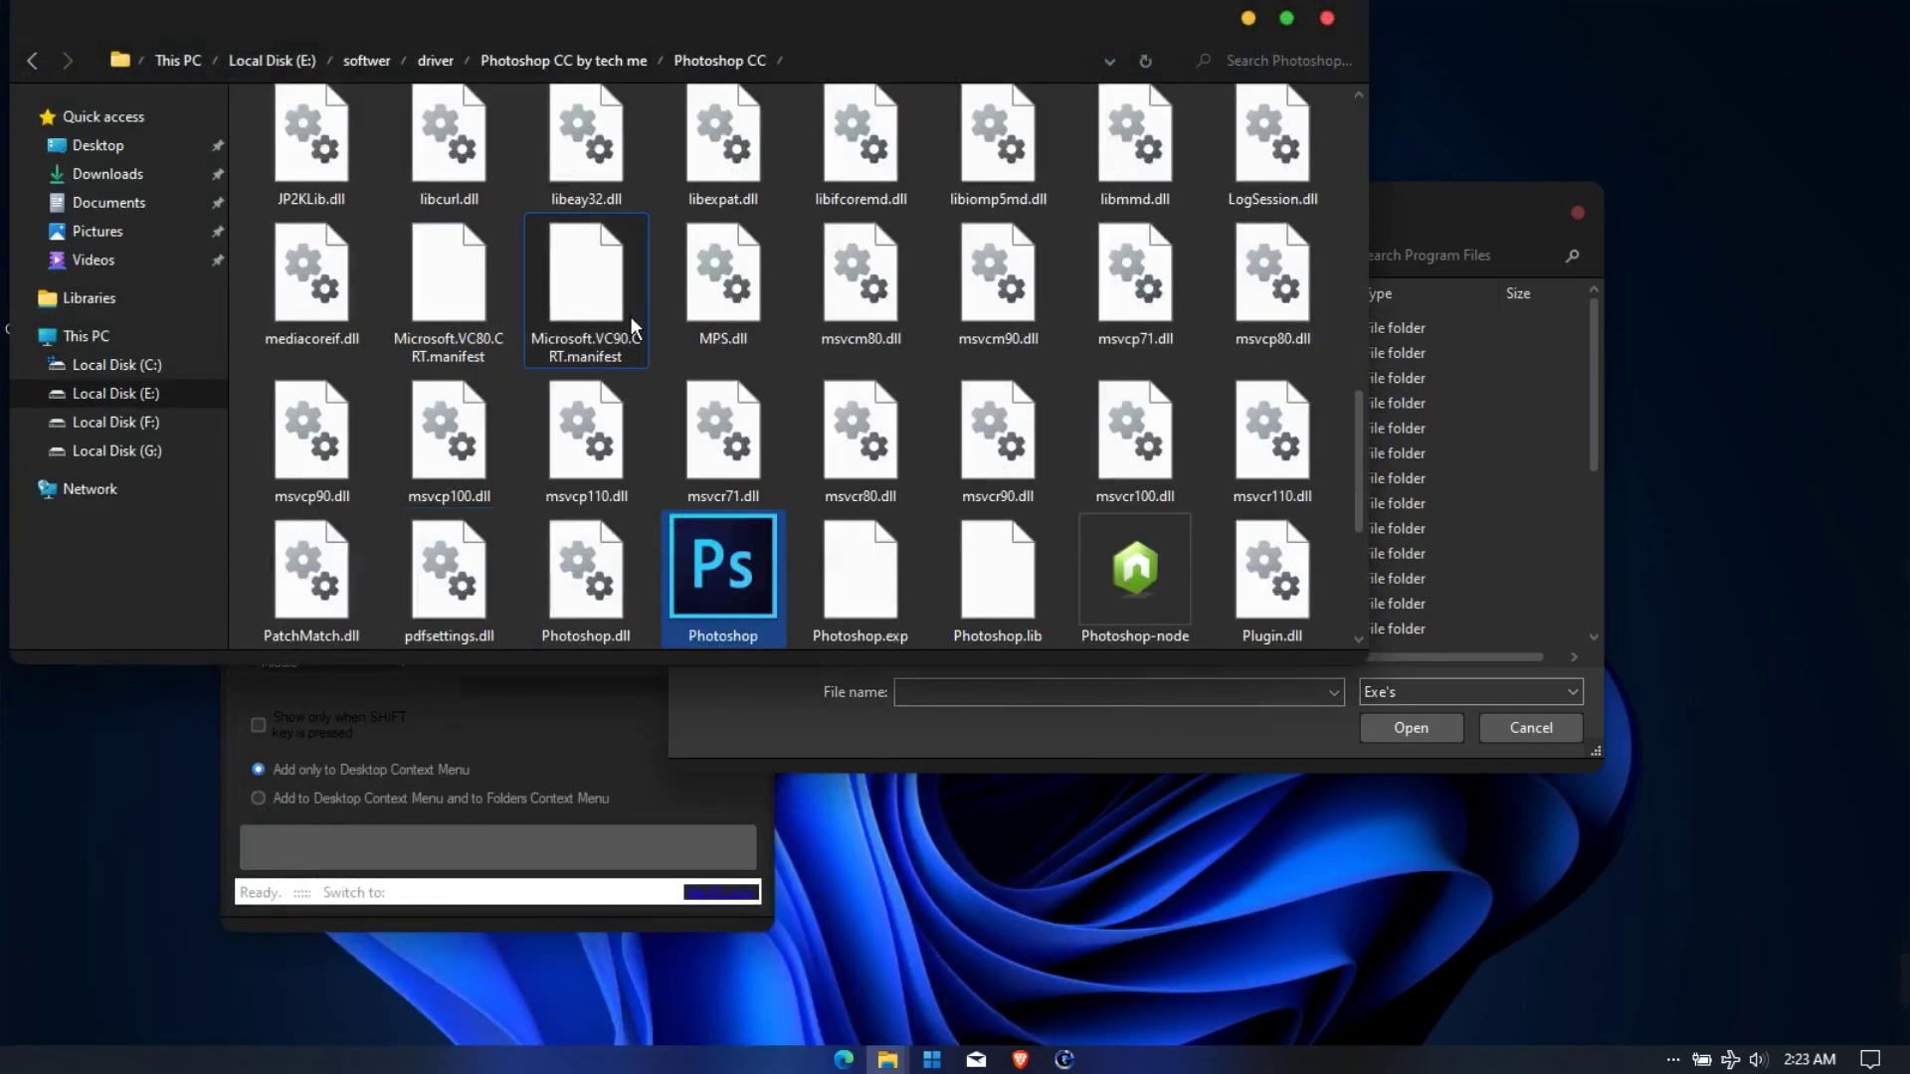
# - Copy the Photoshop CC folder path into the program dialog and choose the Photoshop executable
pyautogui.click(833, 61)
pyautogui.rightClick(833, 61)
pyautogui.click(880, 139)
pyautogui.click(1327, 18)
pyautogui.click(1194, 255)
pyautogui.hotkey('ctrl', 'v')
pyautogui.press('Return')
pyautogui.click(1220, 572)
pyautogui.click(1428, 736)
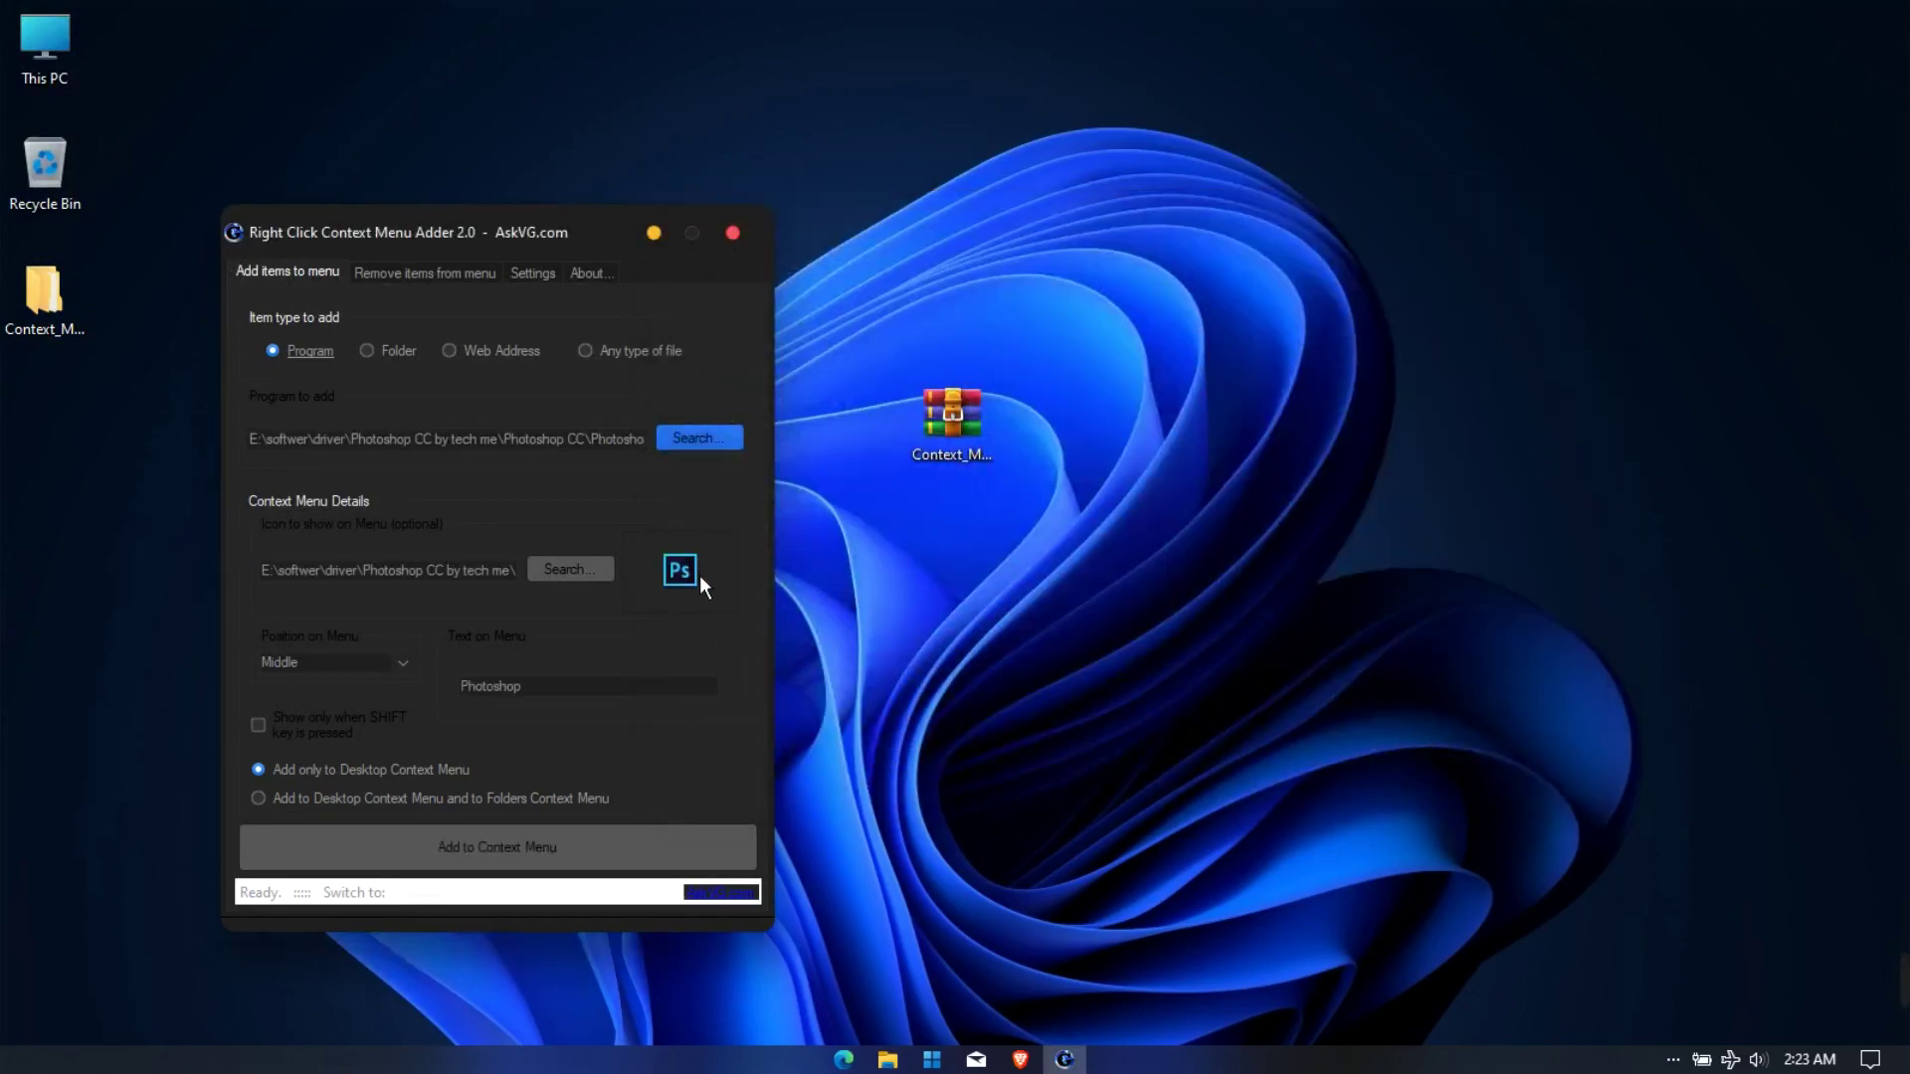
# - Set the entry's icon to the Ps icon from the Downloads icons folder
pyautogui.click(604, 579)
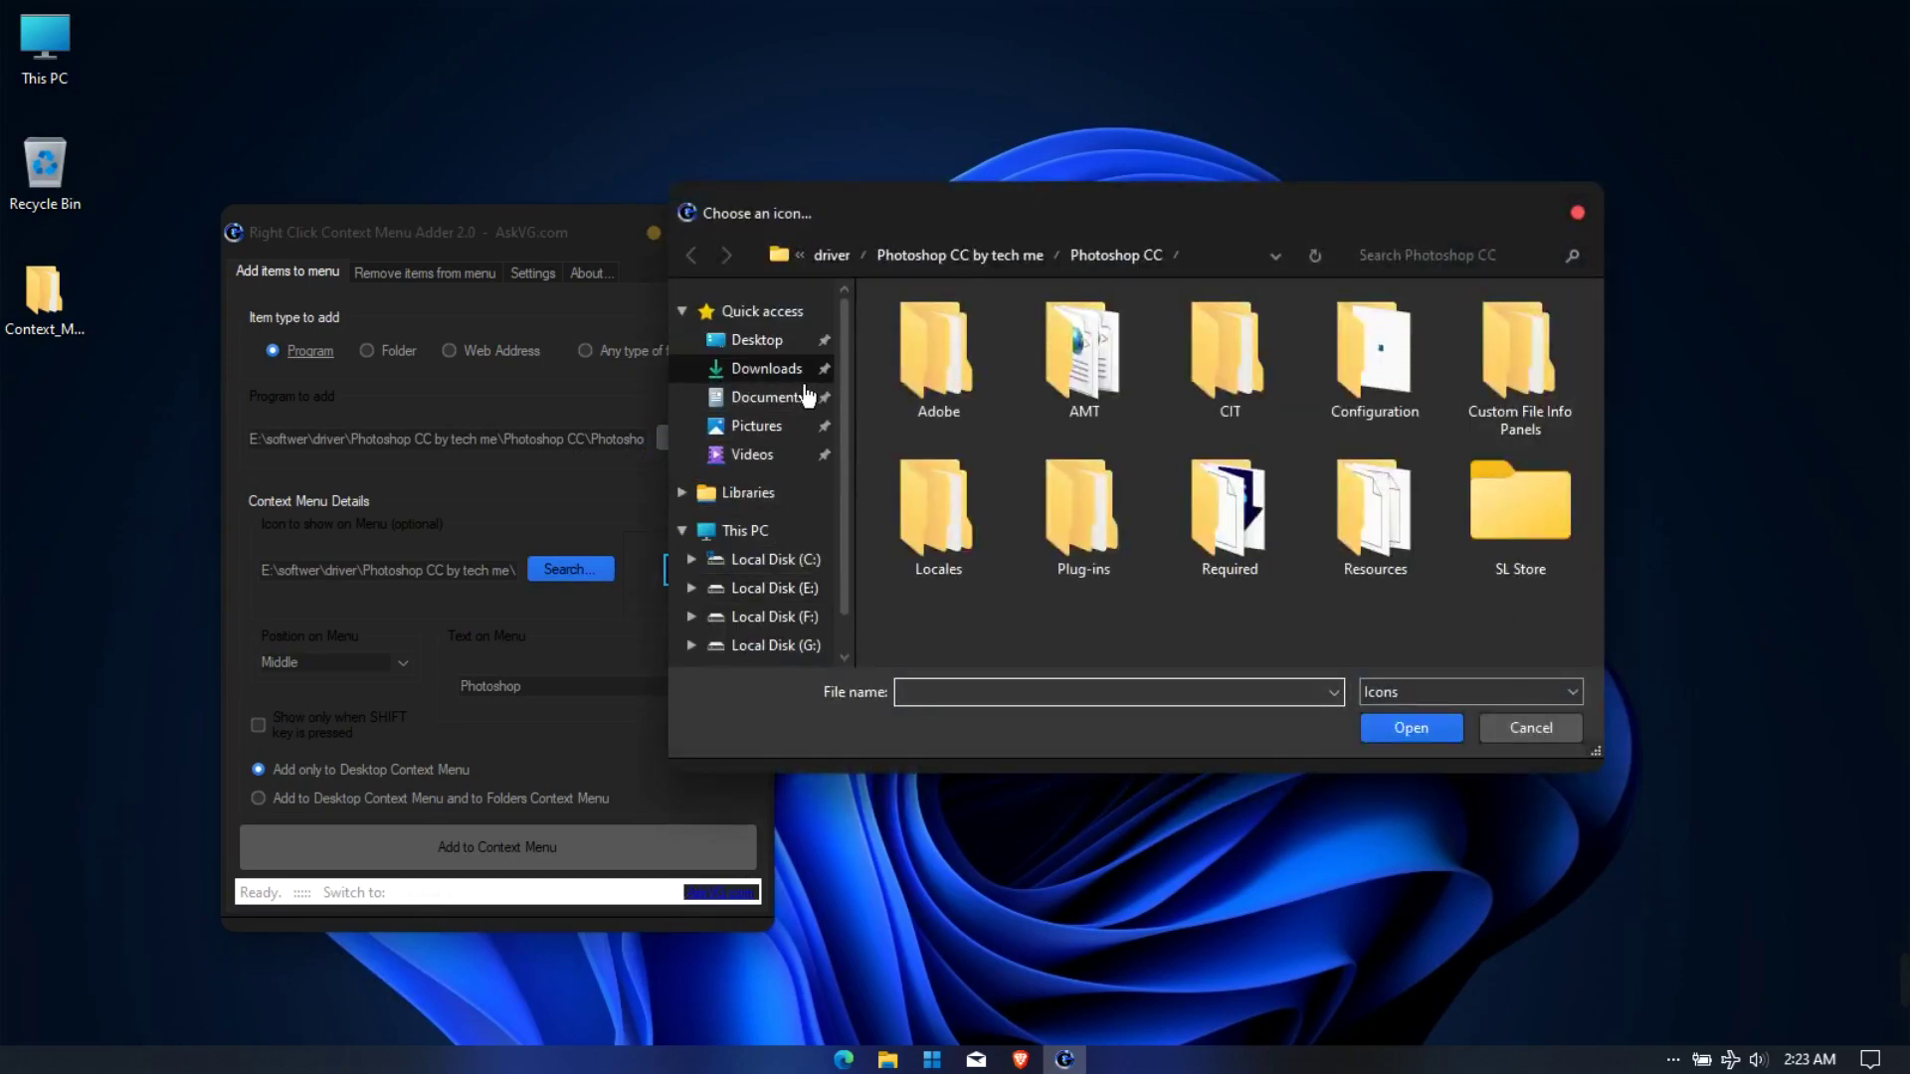
pyautogui.click(771, 369)
pyautogui.doubleClick(939, 404)
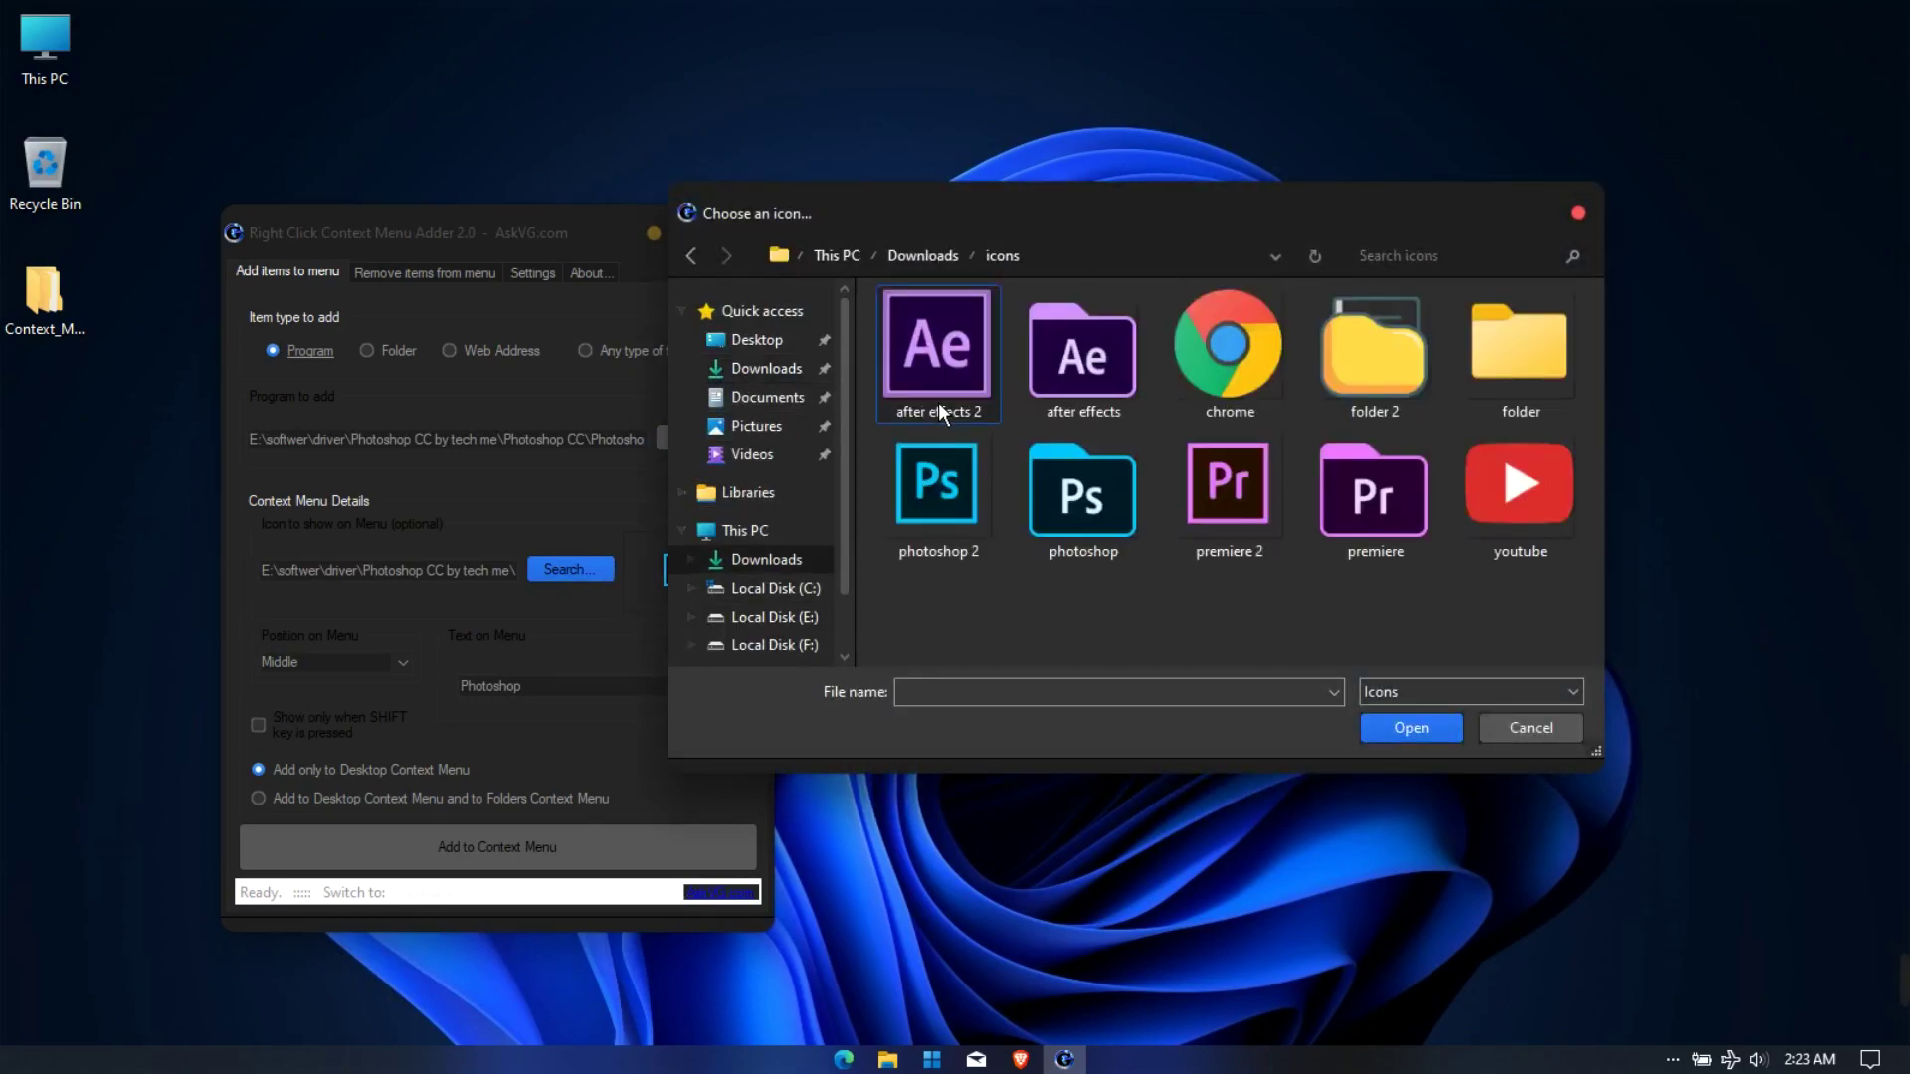
pyautogui.click(1100, 532)
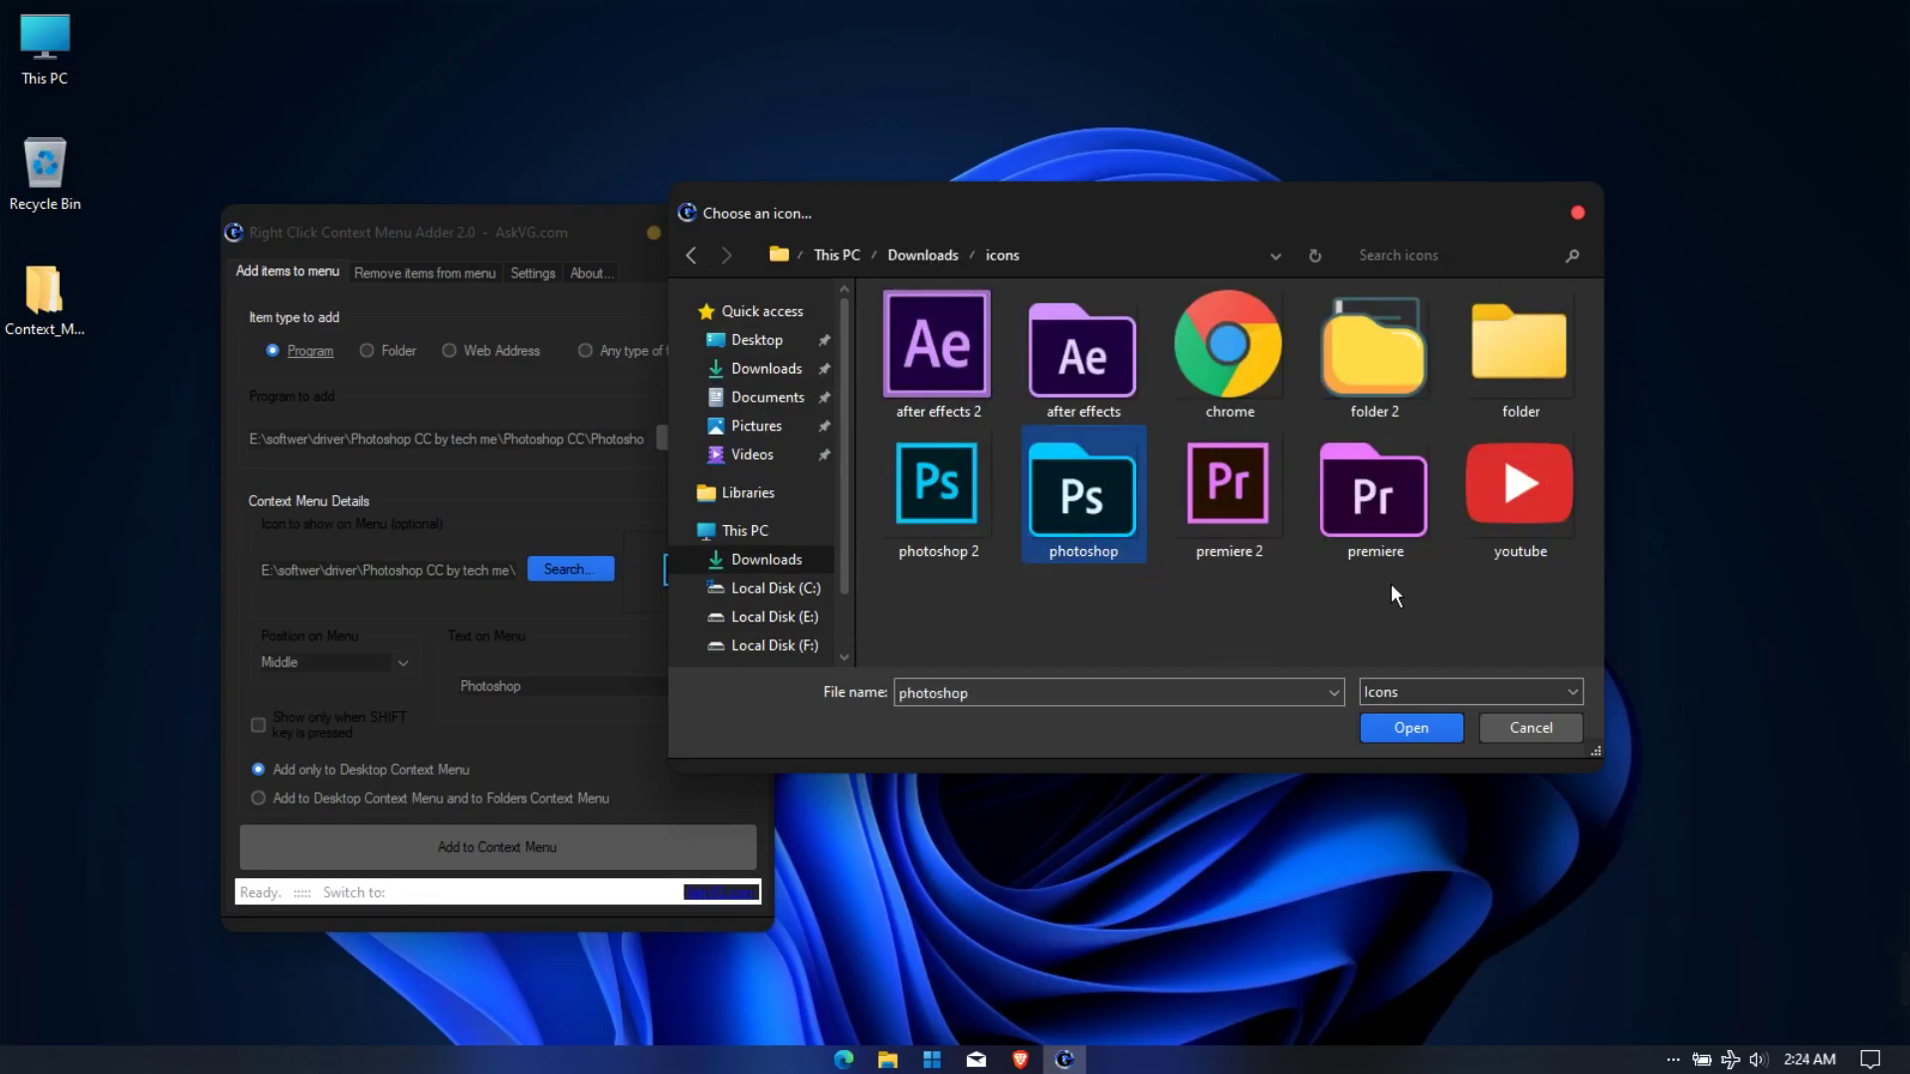
pyautogui.click(1404, 732)
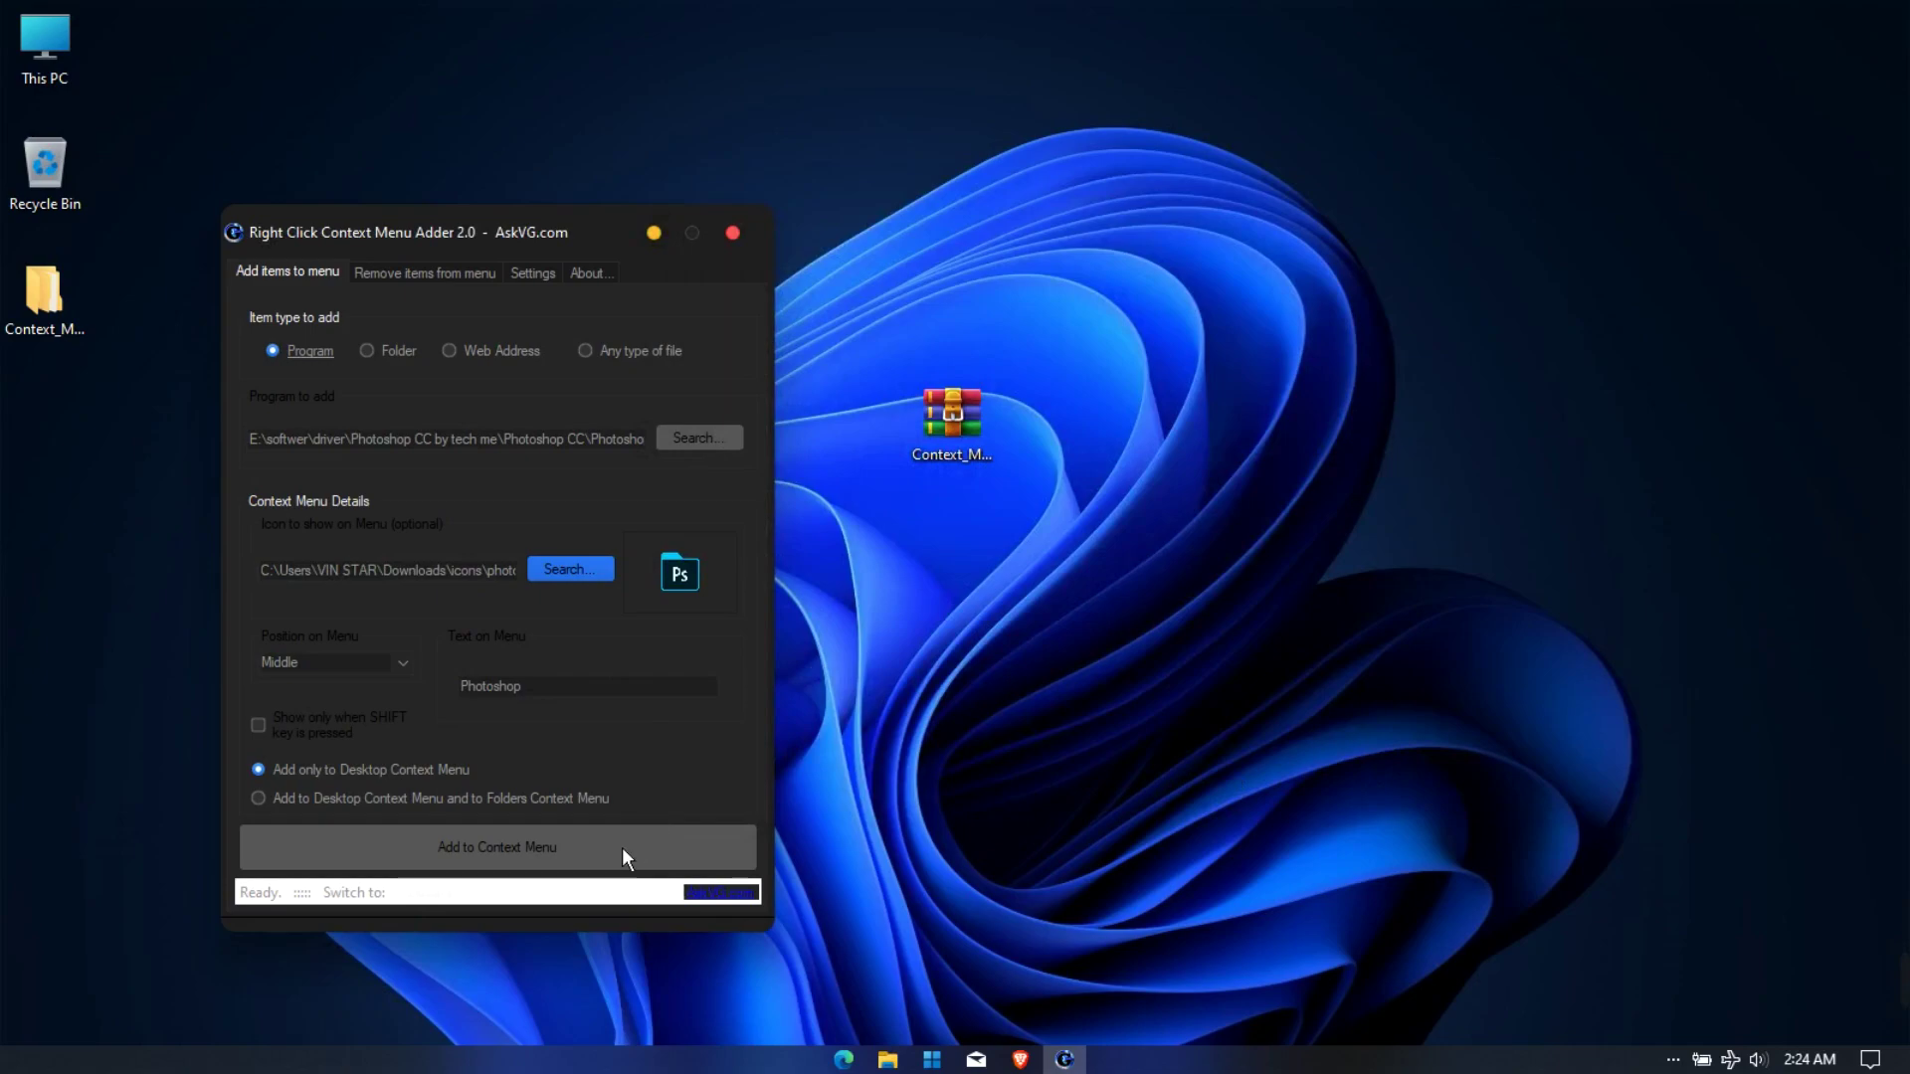
# - Add the Photoshop entry and confirm it sits below Brave in the desktop menu
pyautogui.click(587, 859)
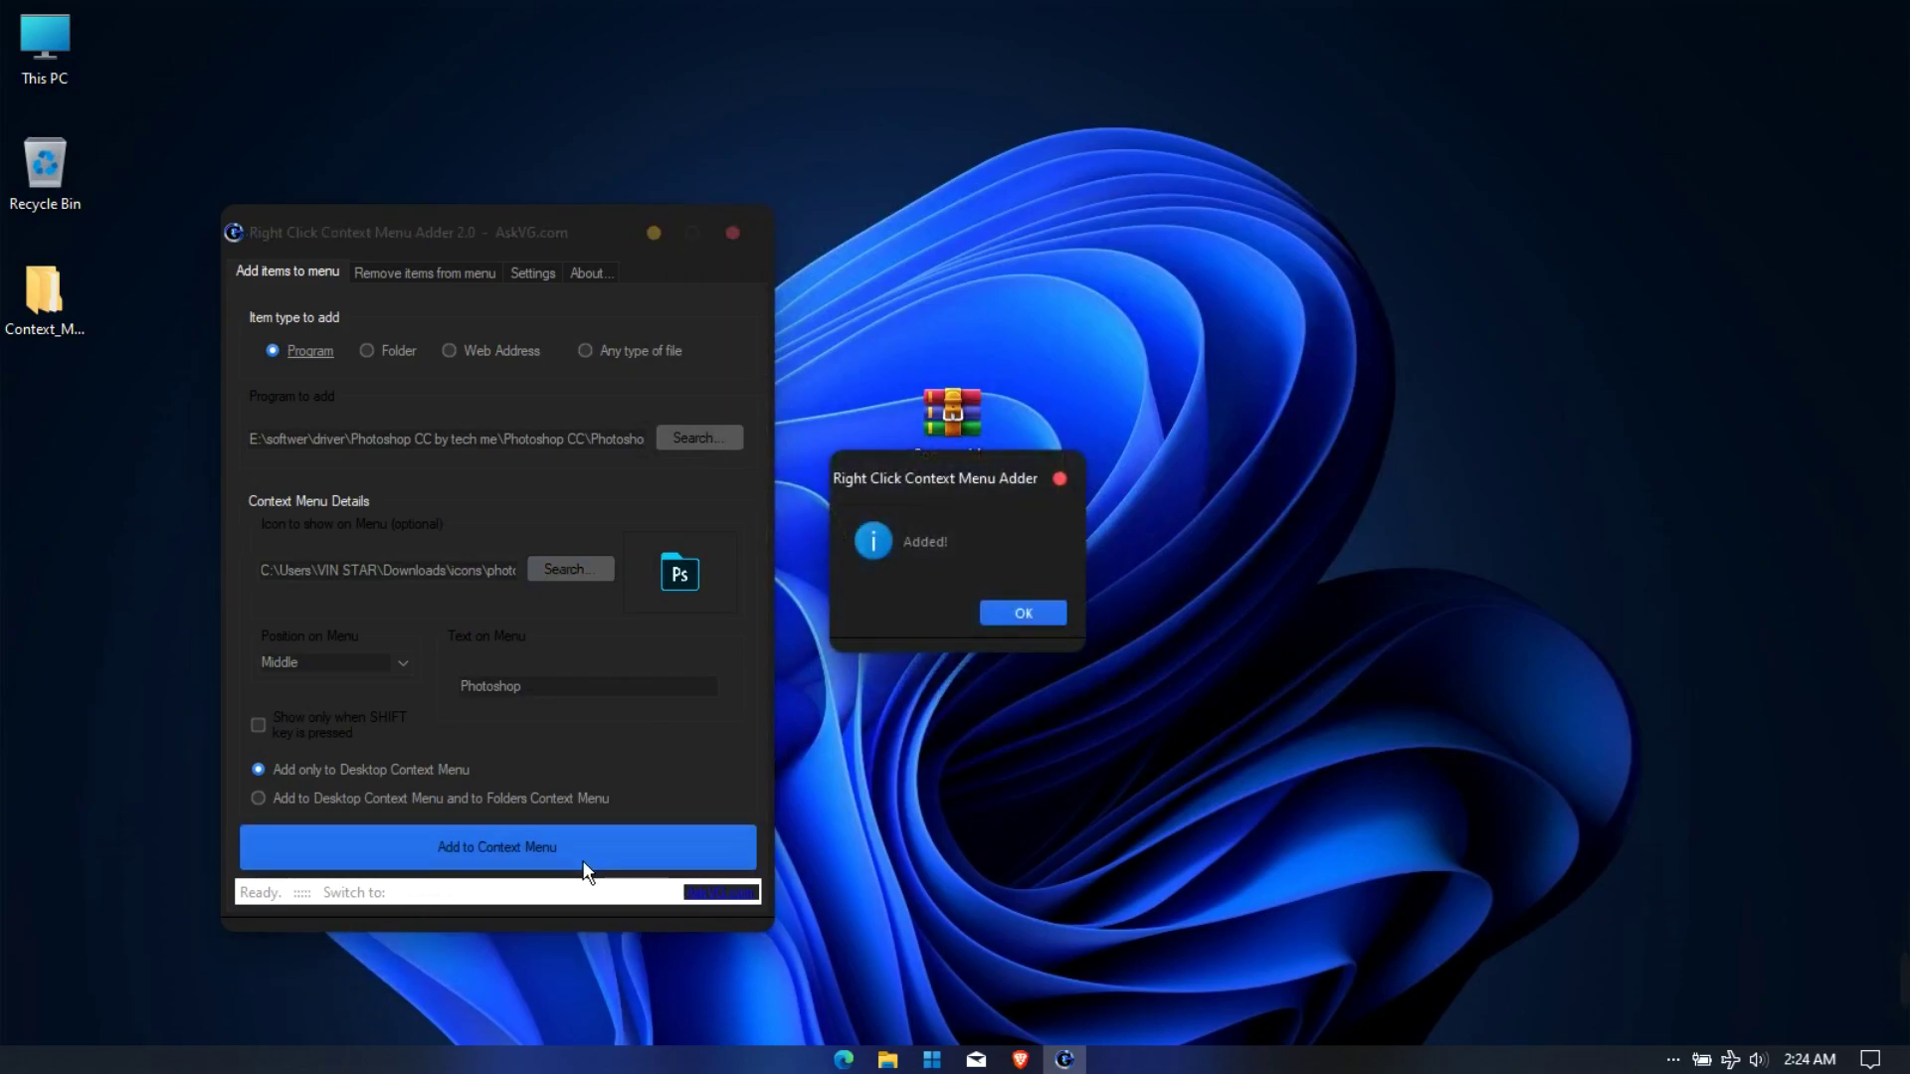
pyautogui.click(1043, 618)
pyautogui.rightClick(1042, 618)
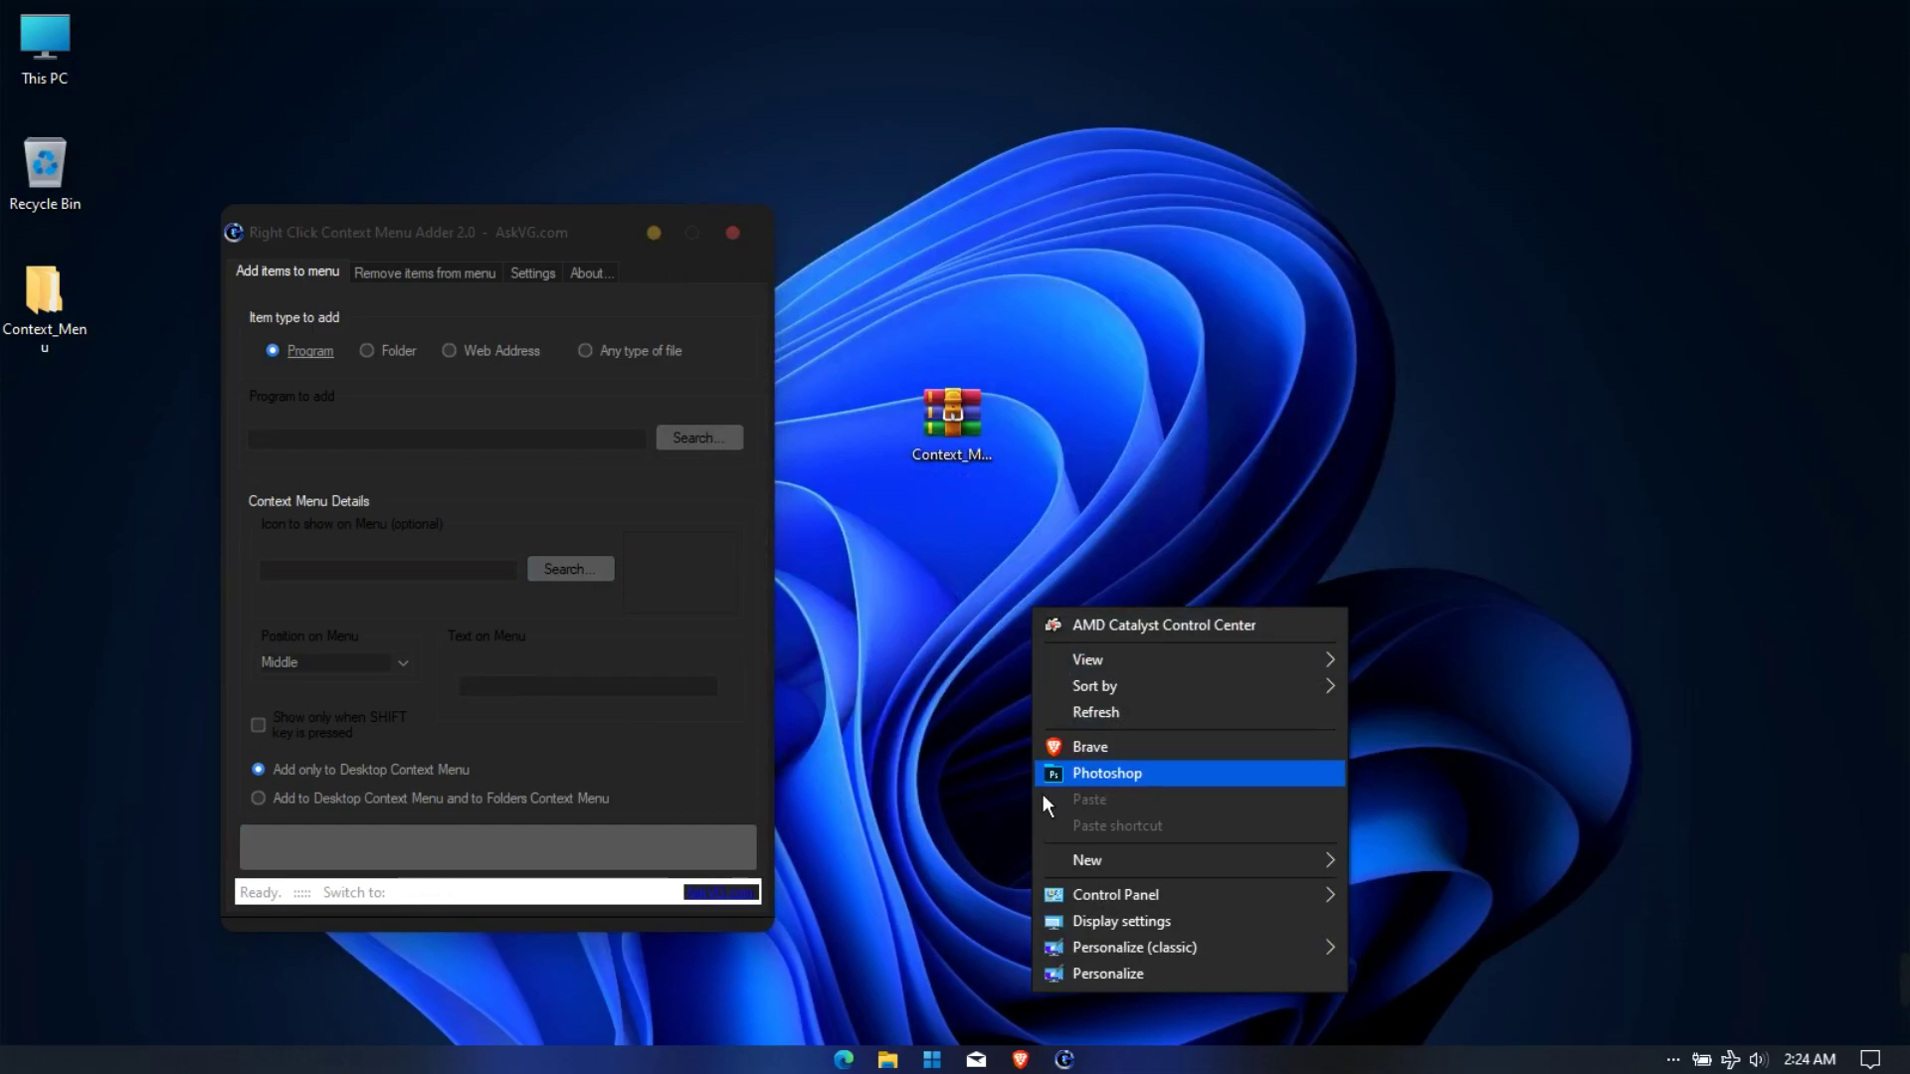
pyautogui.click(404, 354)
pyautogui.click(406, 353)
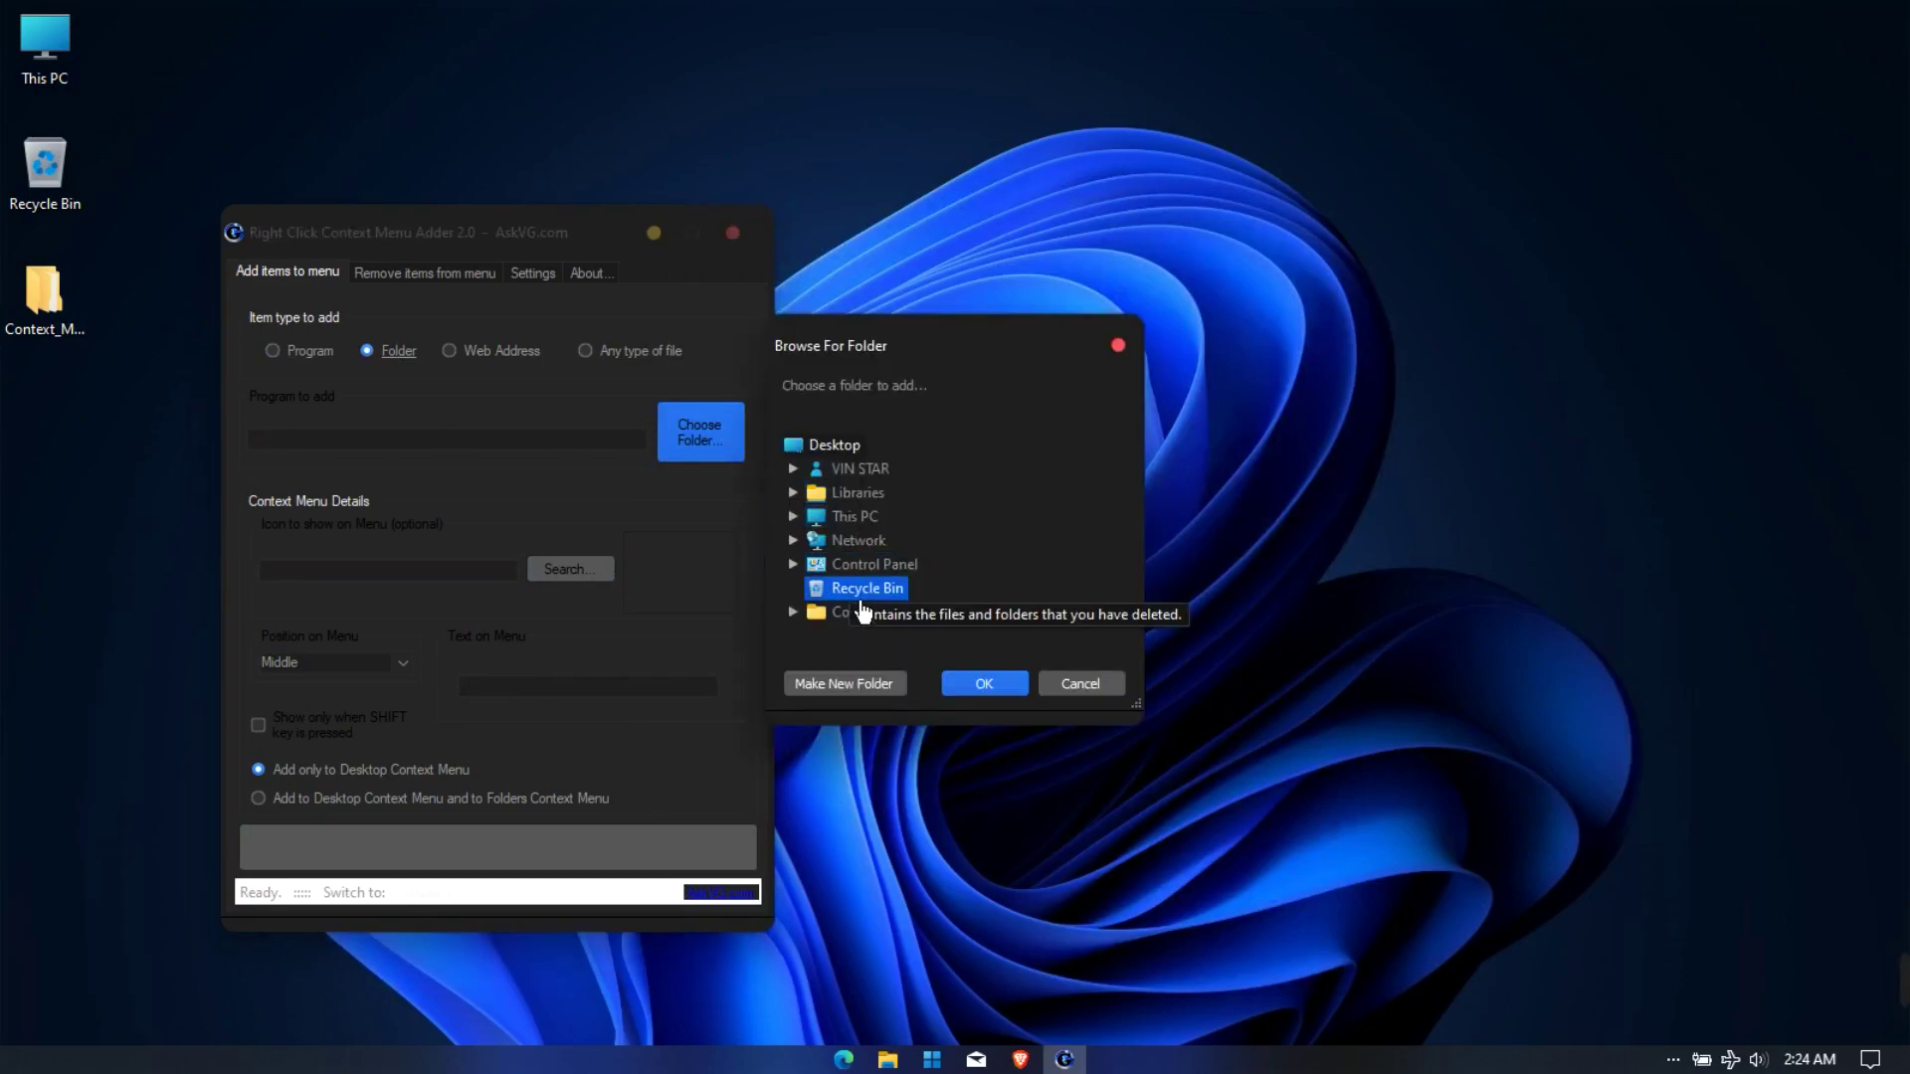
# - Choose F:\Theme on Local Disk (F:) as the folder to add
pyautogui.doubleClick(873, 525)
pyautogui.doubleClick(885, 588)
pyautogui.click(897, 564)
pyautogui.scroll(-2, 899, 597)
pyautogui.click(900, 569)
pyautogui.doubleClick(898, 589)
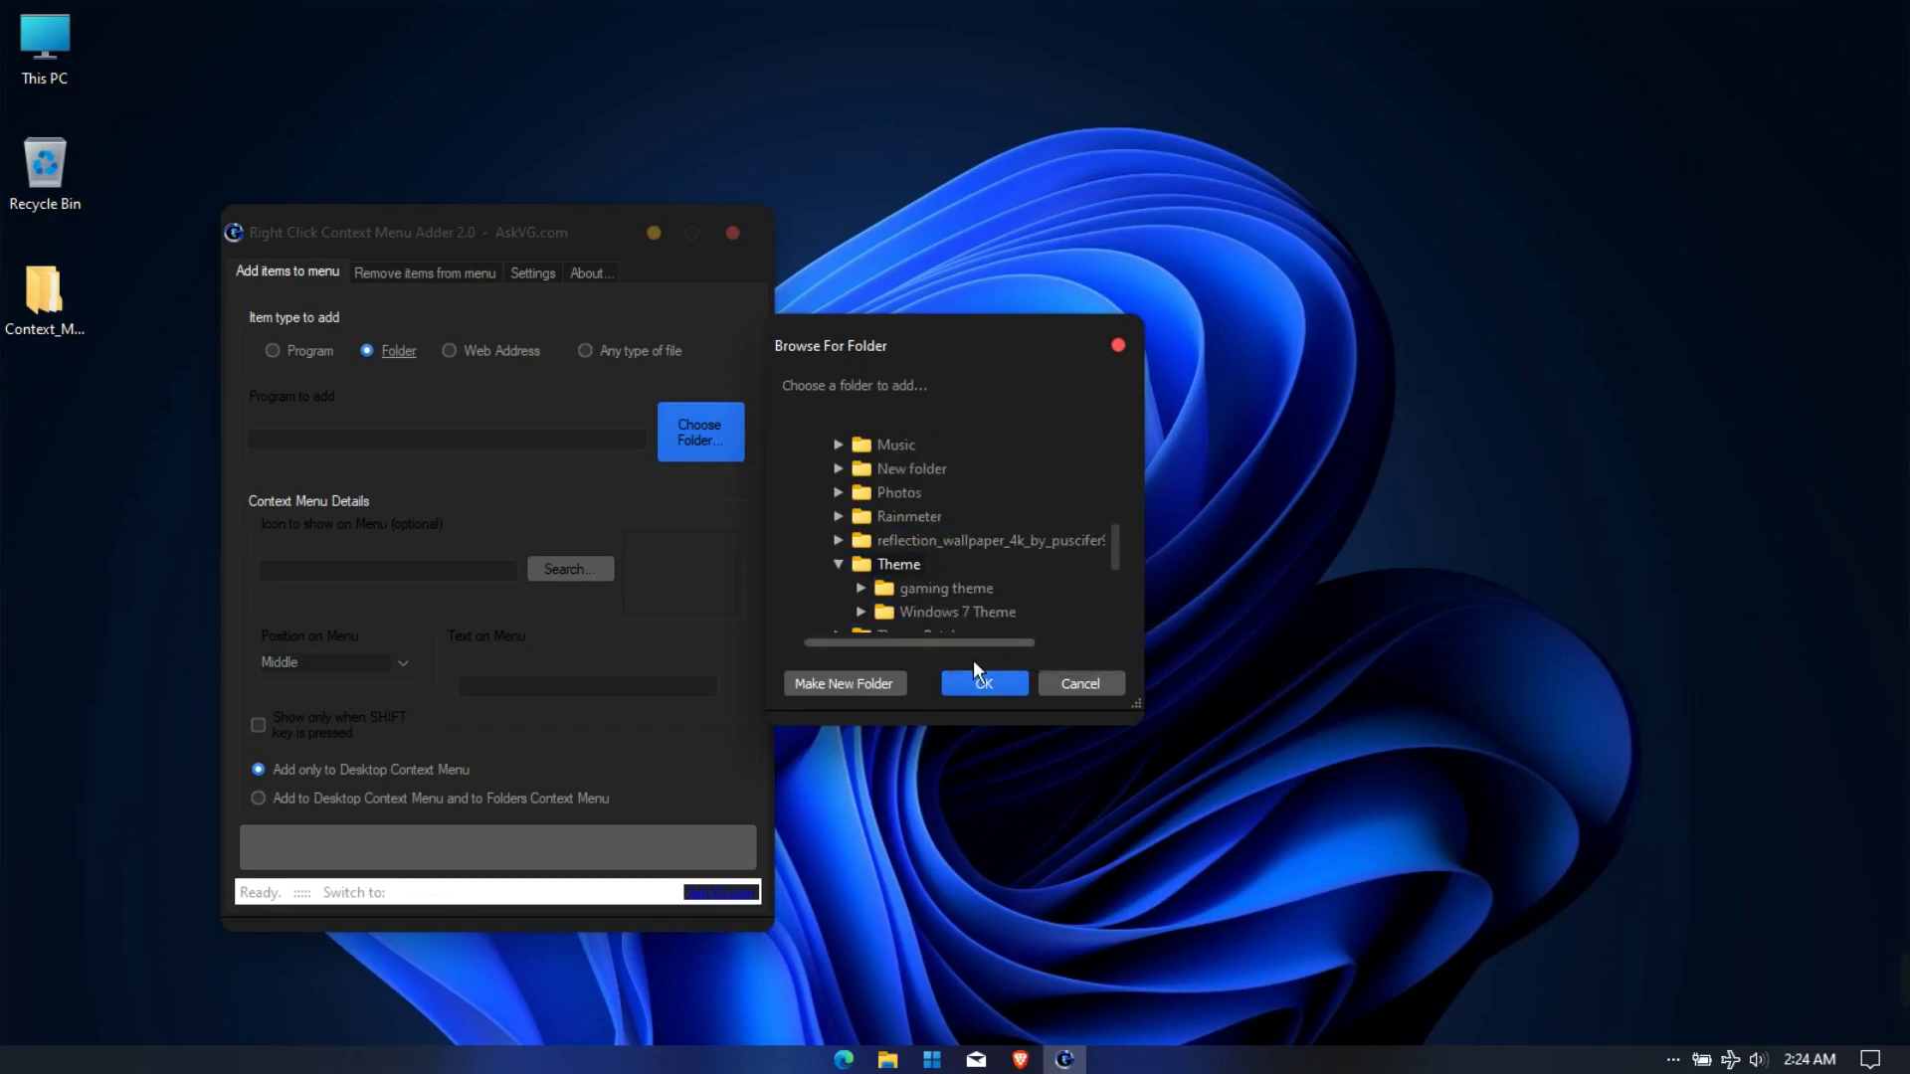
pyautogui.click(987, 686)
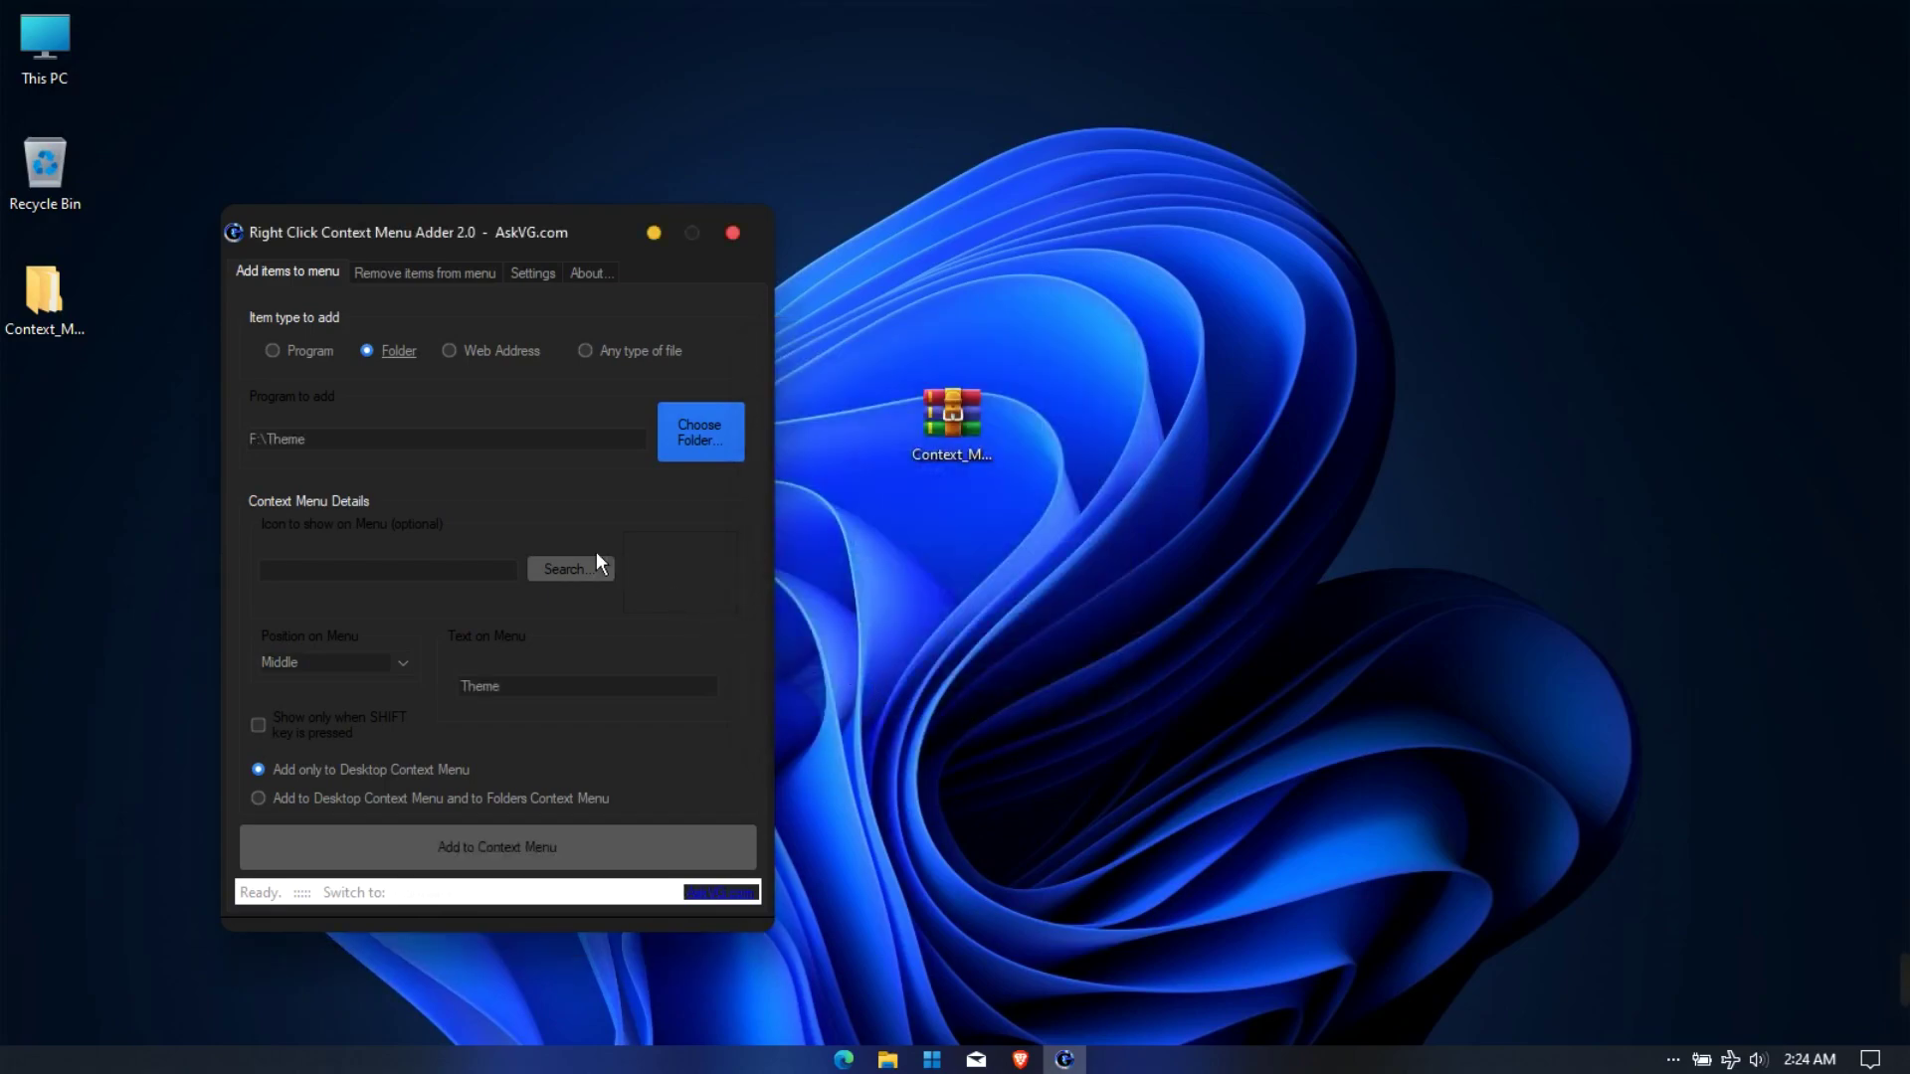
# - Give the Theme entry the folder icon, add it, and test it opens F:\Theme
pyautogui.click(599, 578)
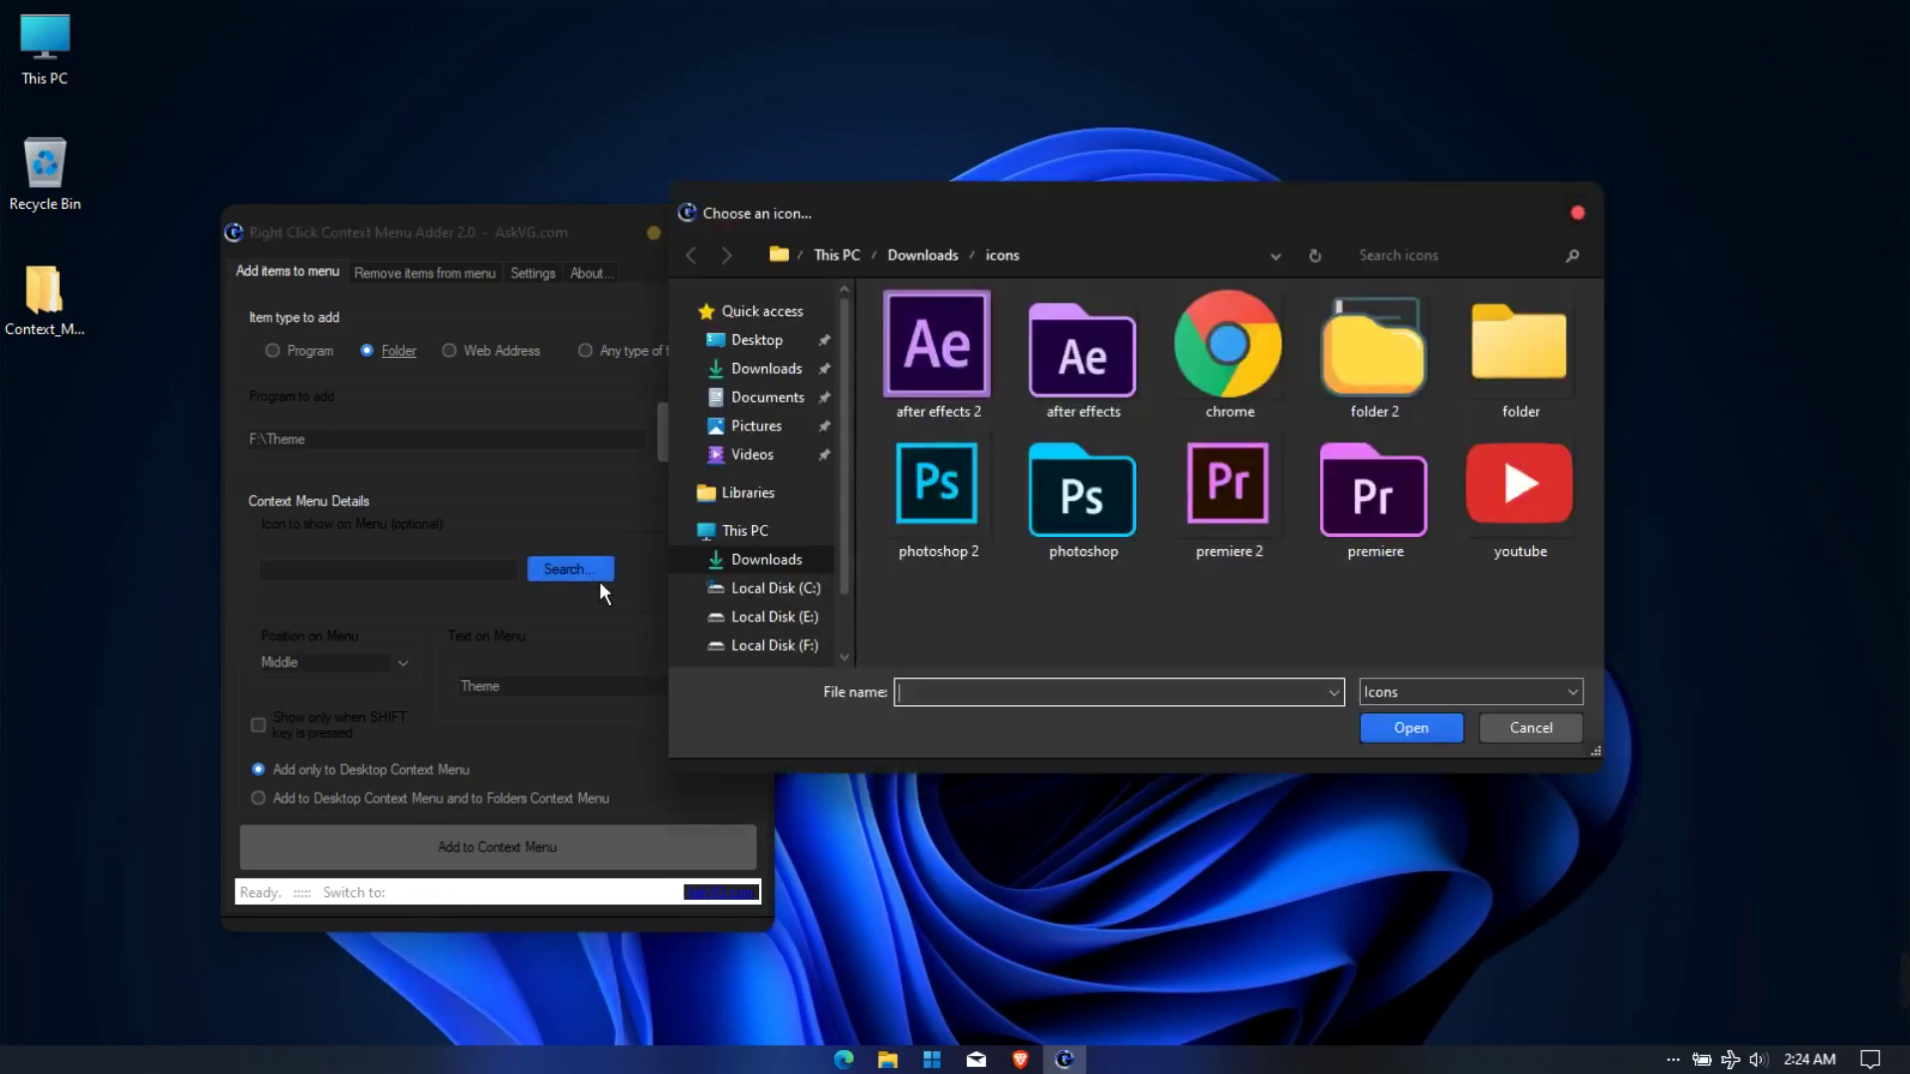
pyautogui.click(1516, 390)
pyautogui.click(1405, 729)
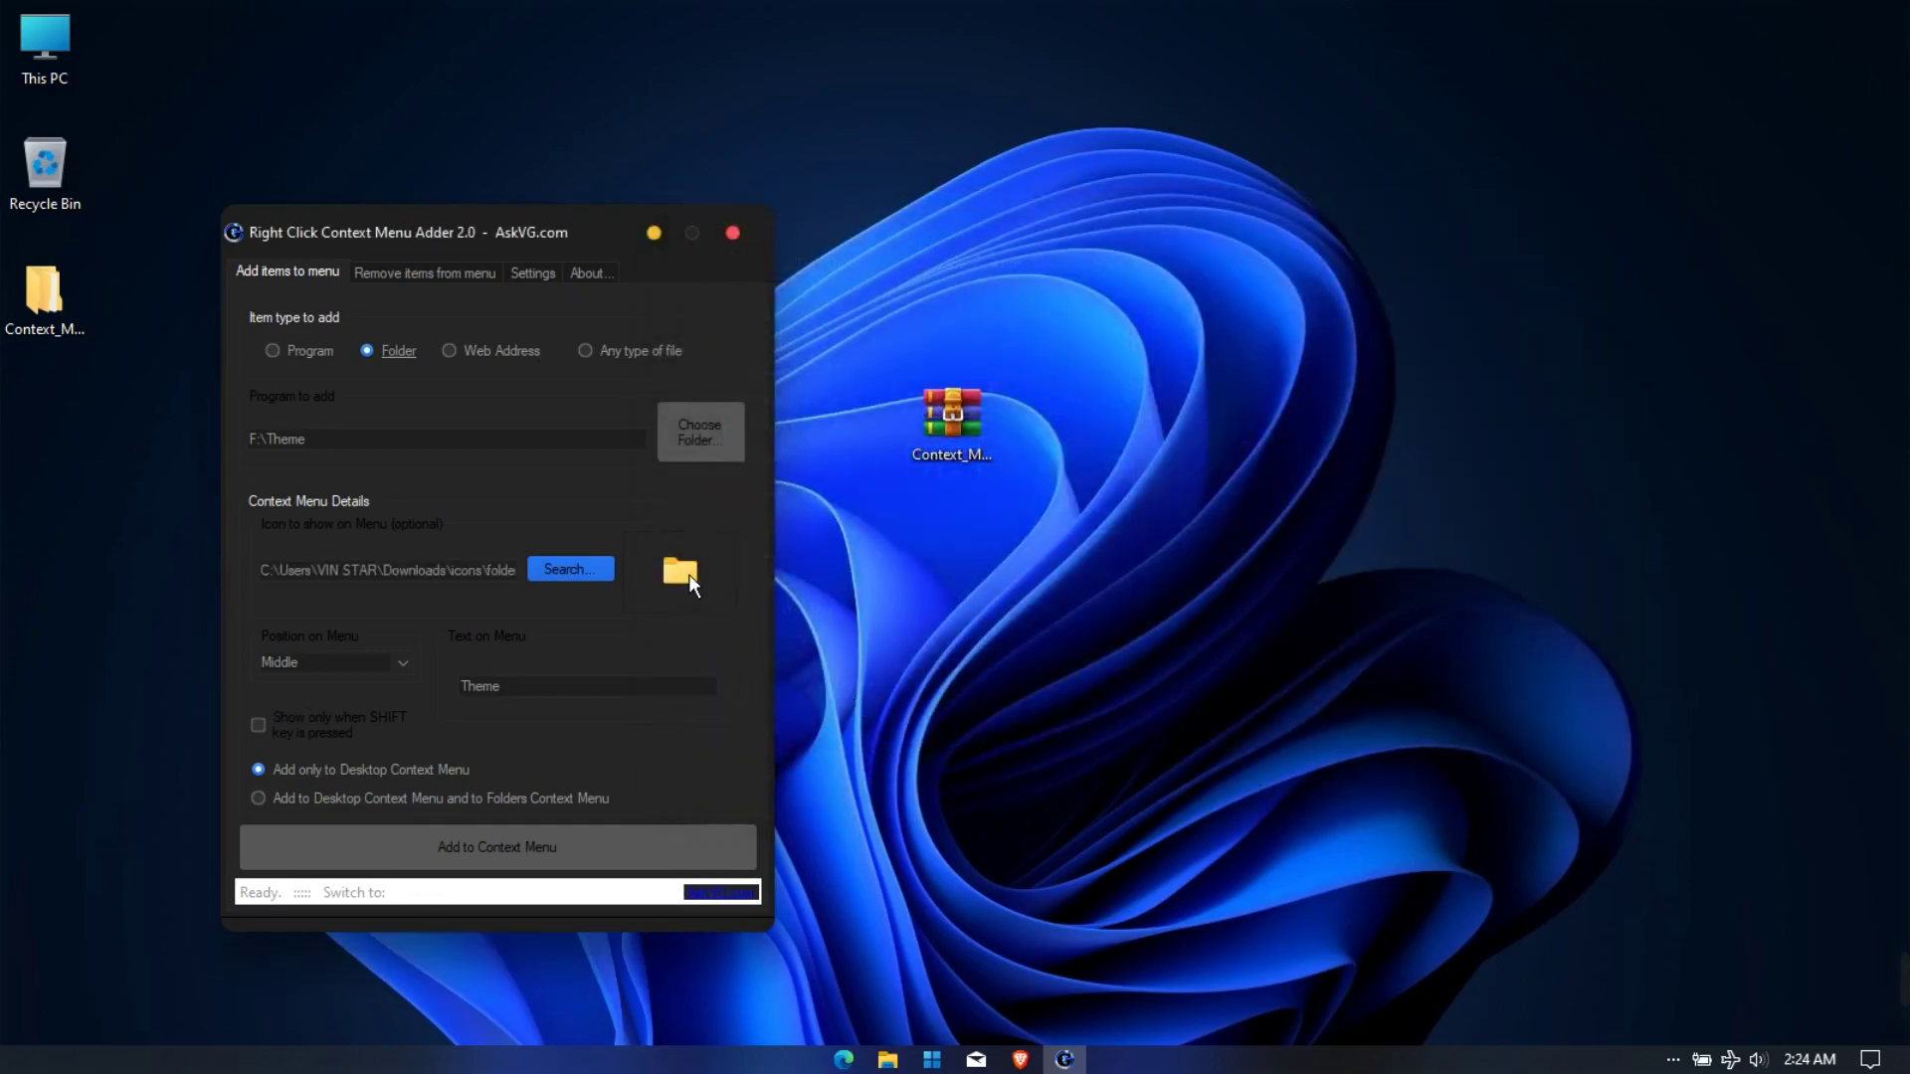
pyautogui.click(568, 850)
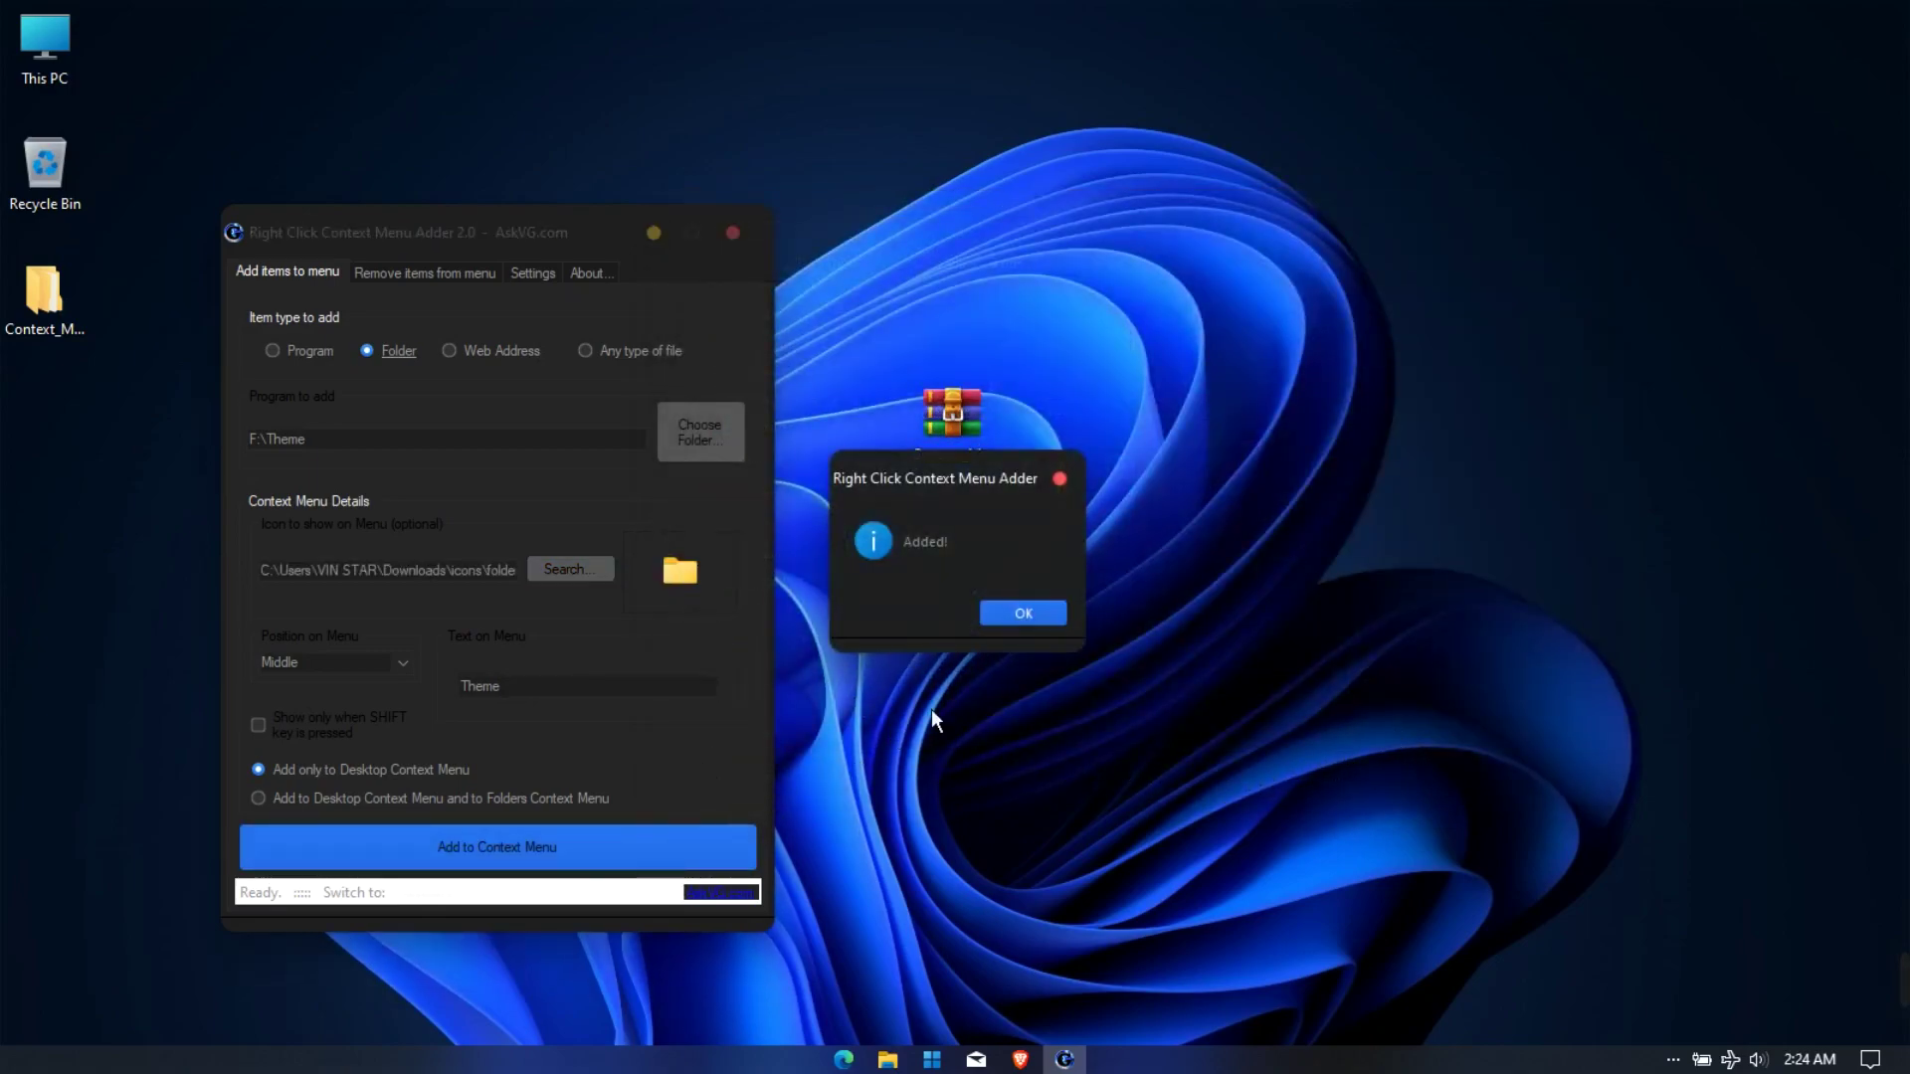
pyautogui.click(1055, 615)
pyautogui.rightClick(1051, 615)
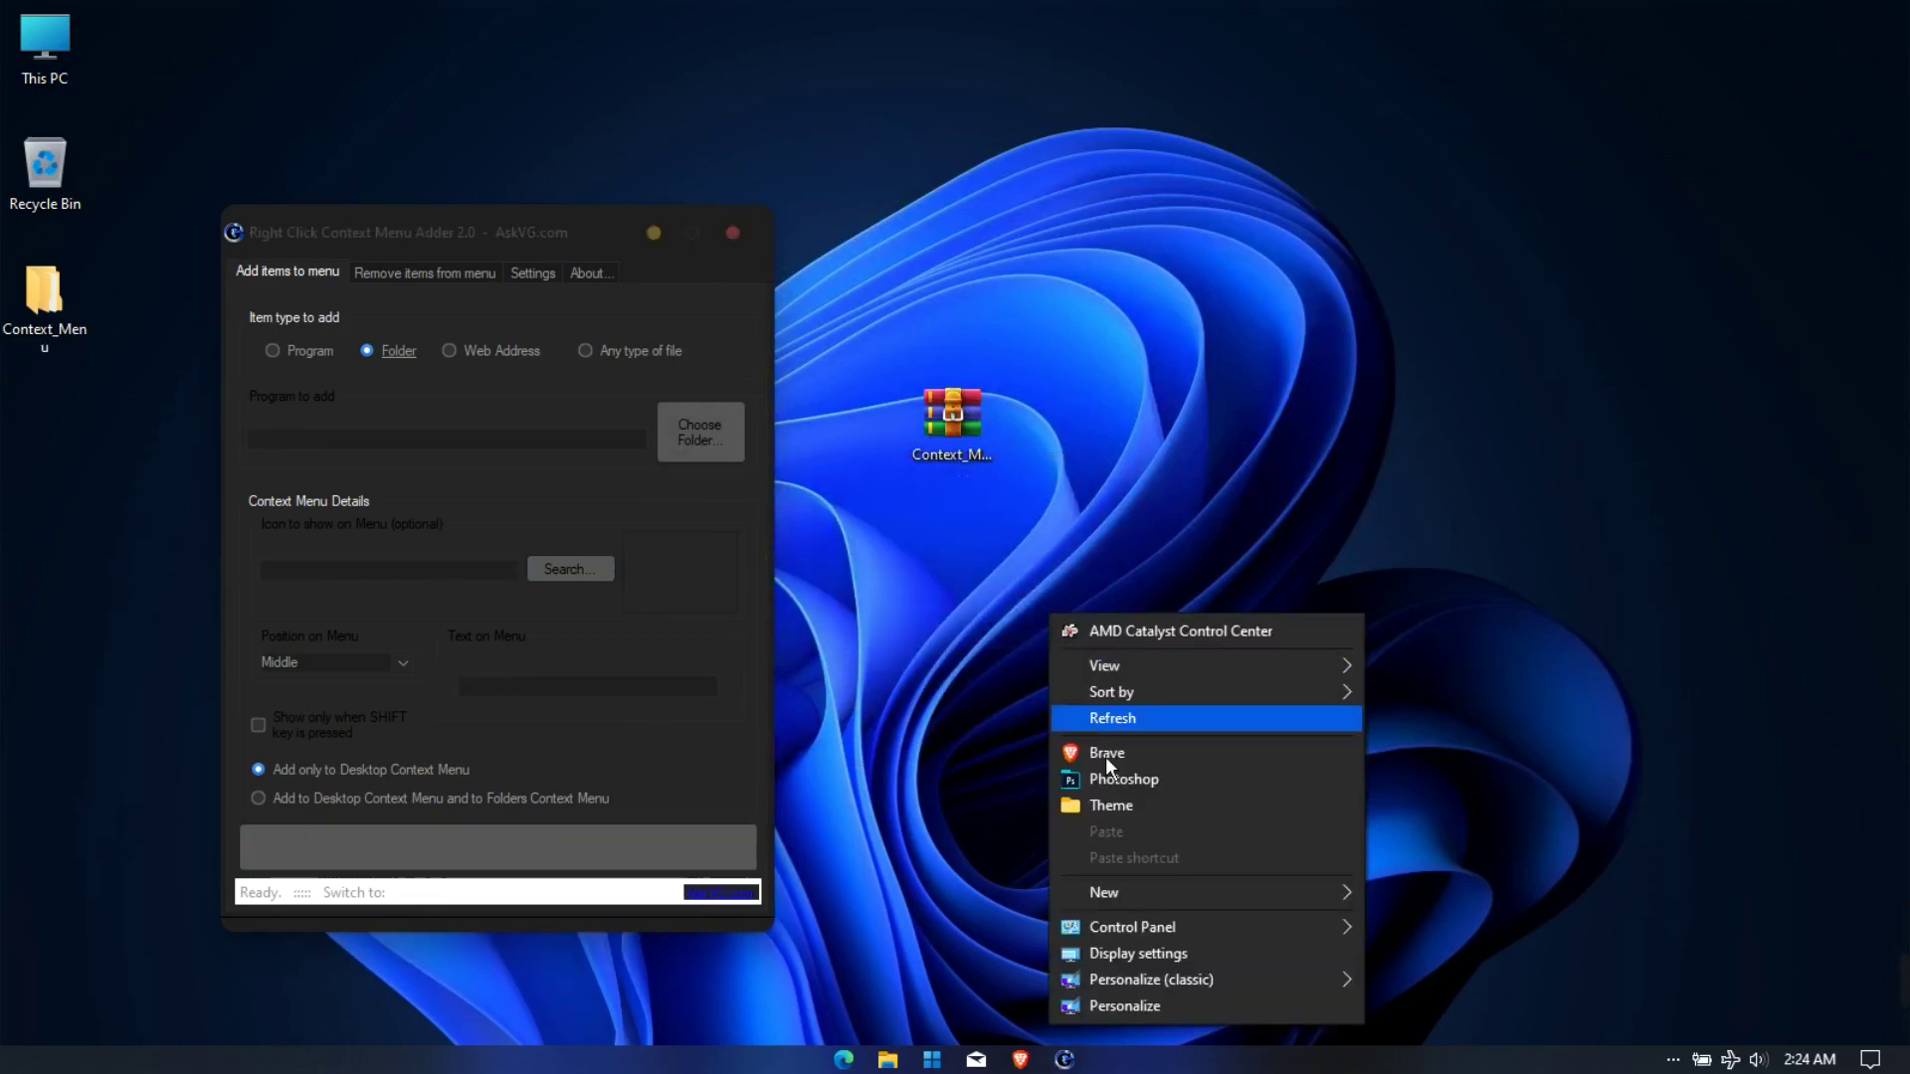
pyautogui.click(1150, 814)
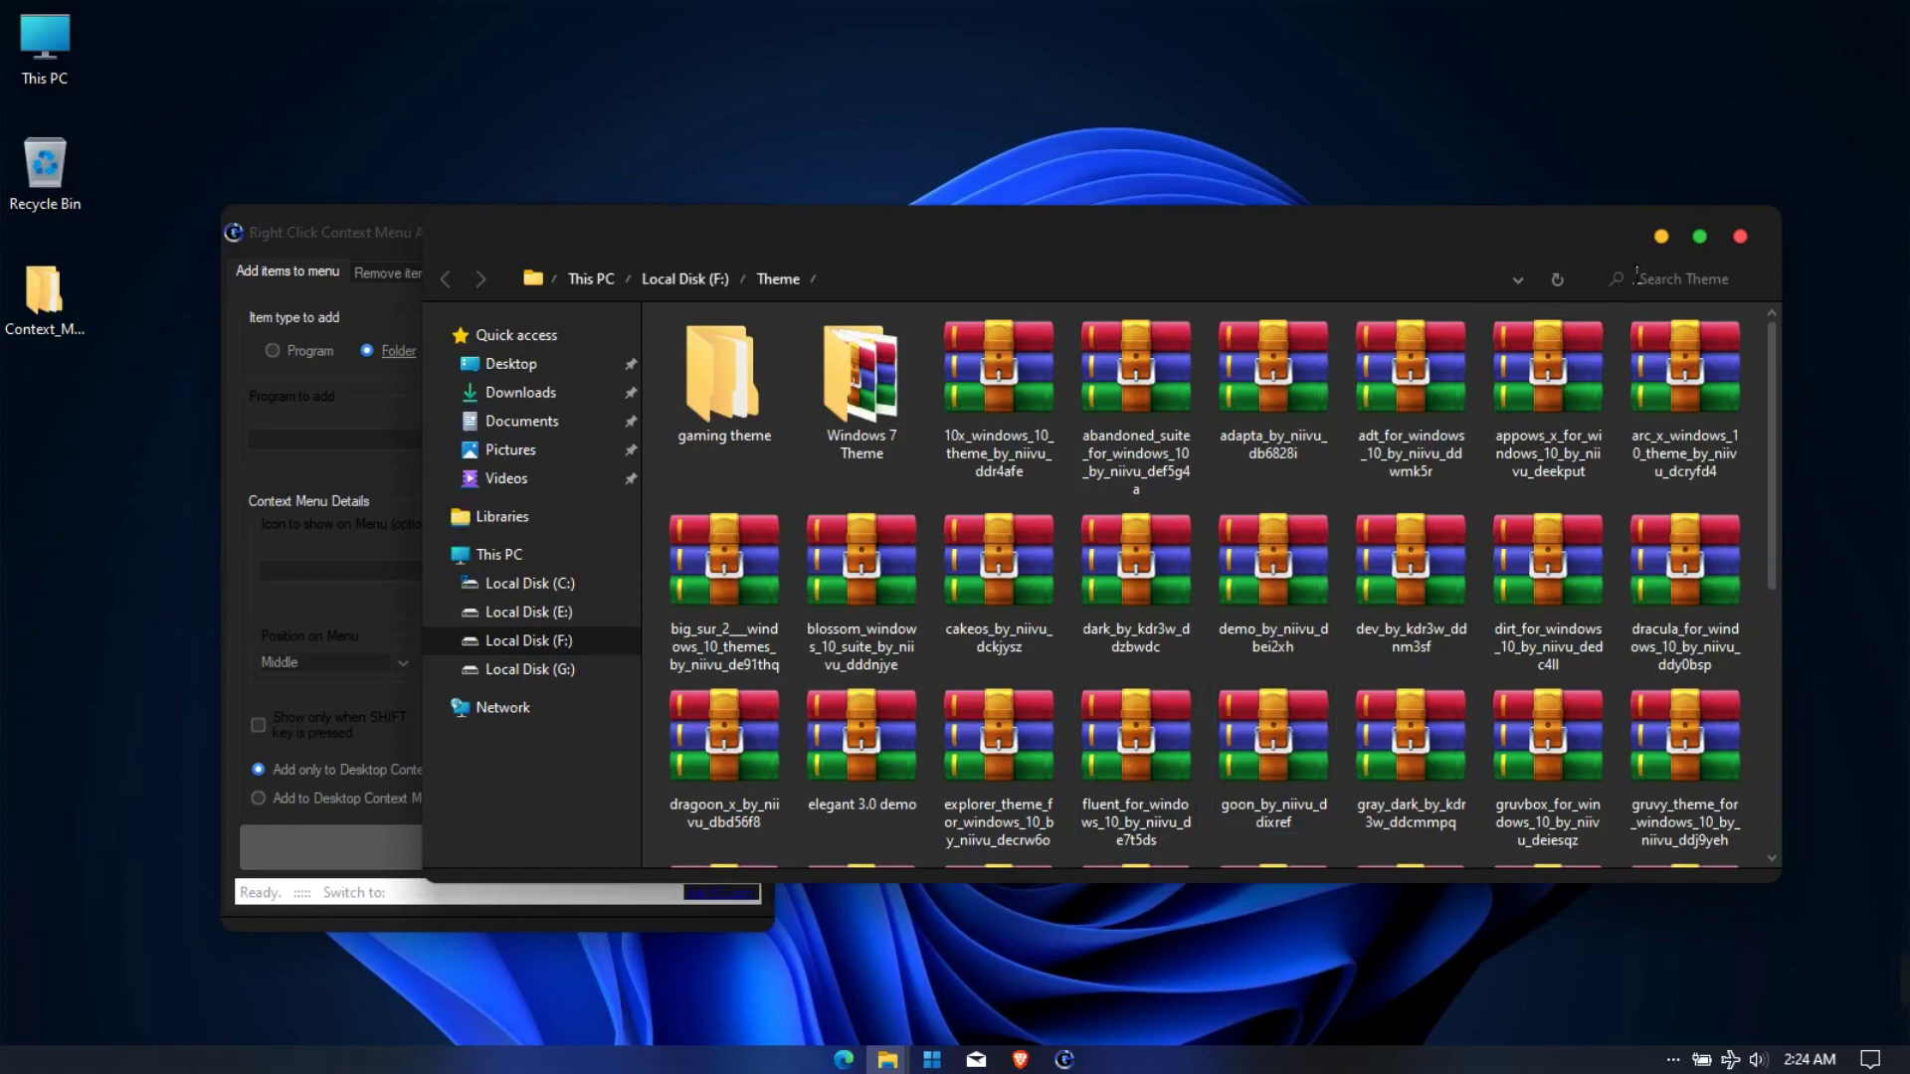
pyautogui.click(1742, 239)
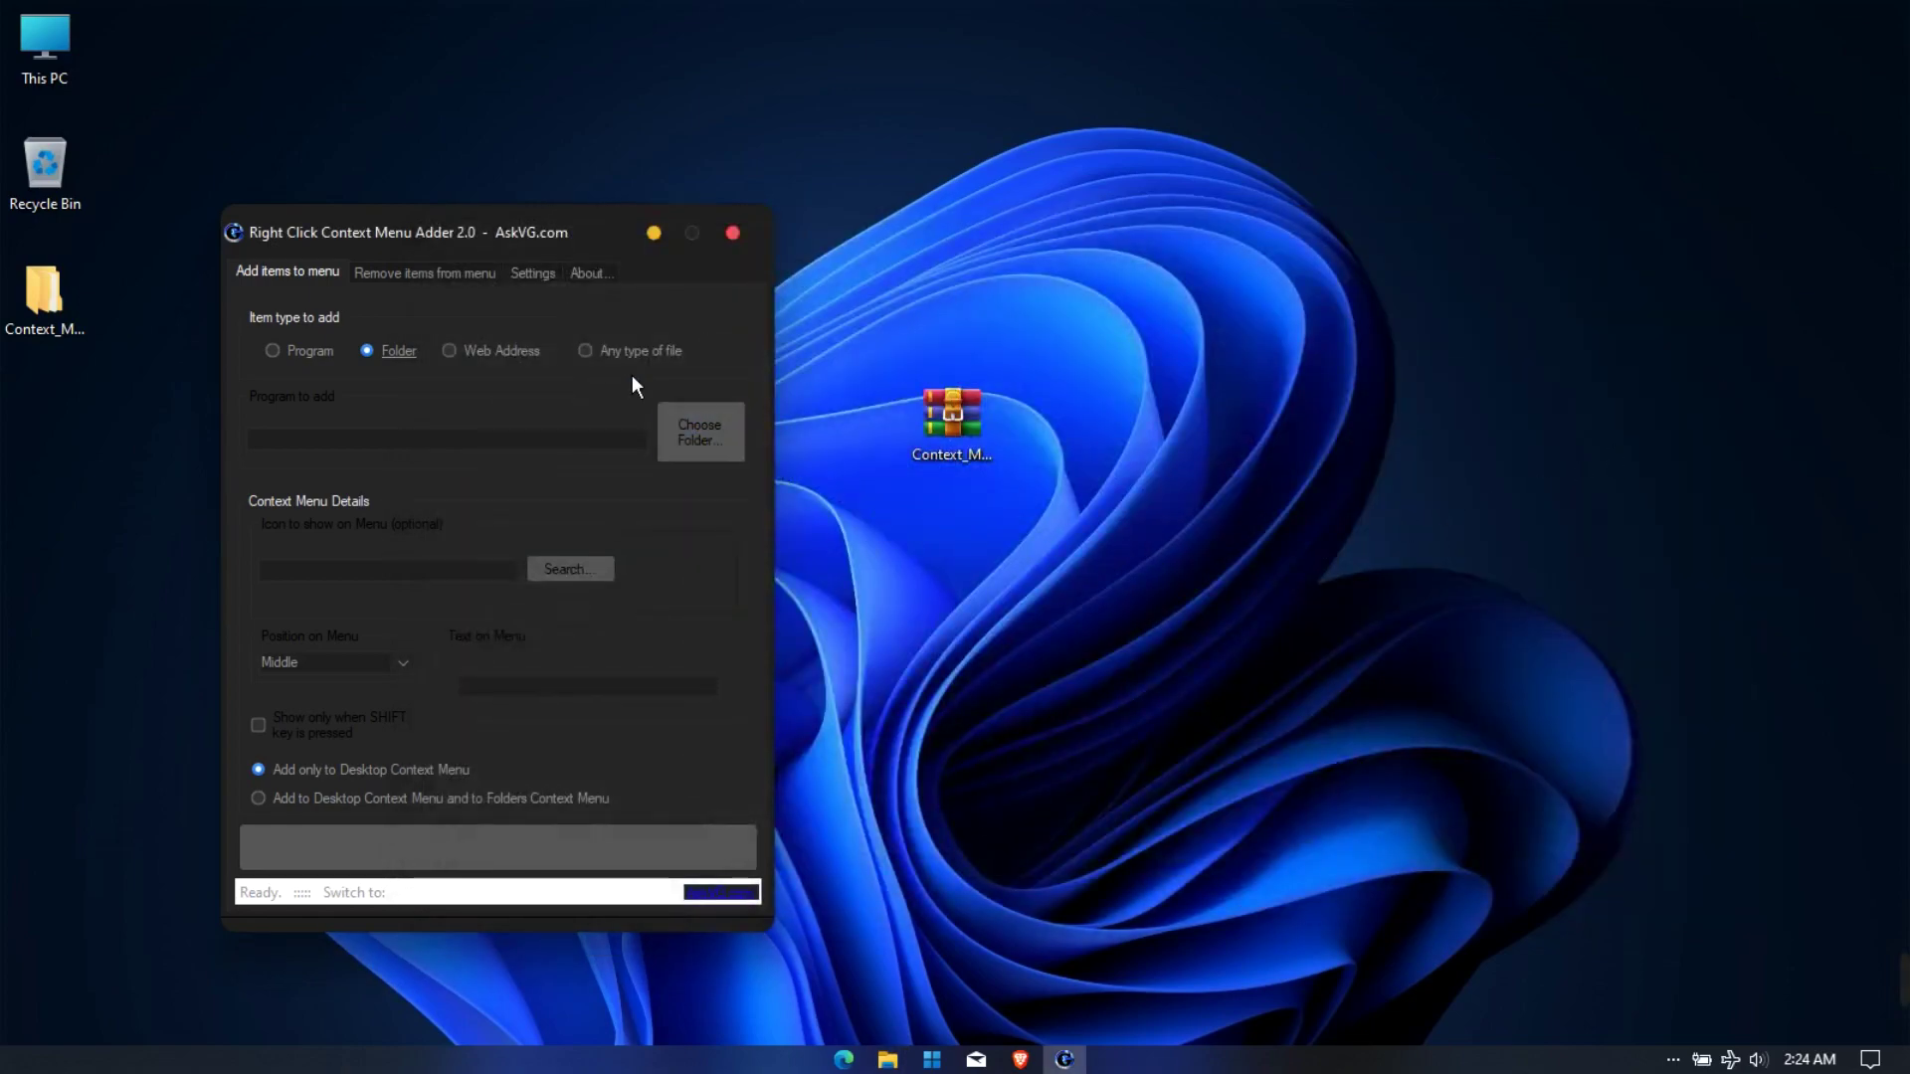
pyautogui.click(494, 354)
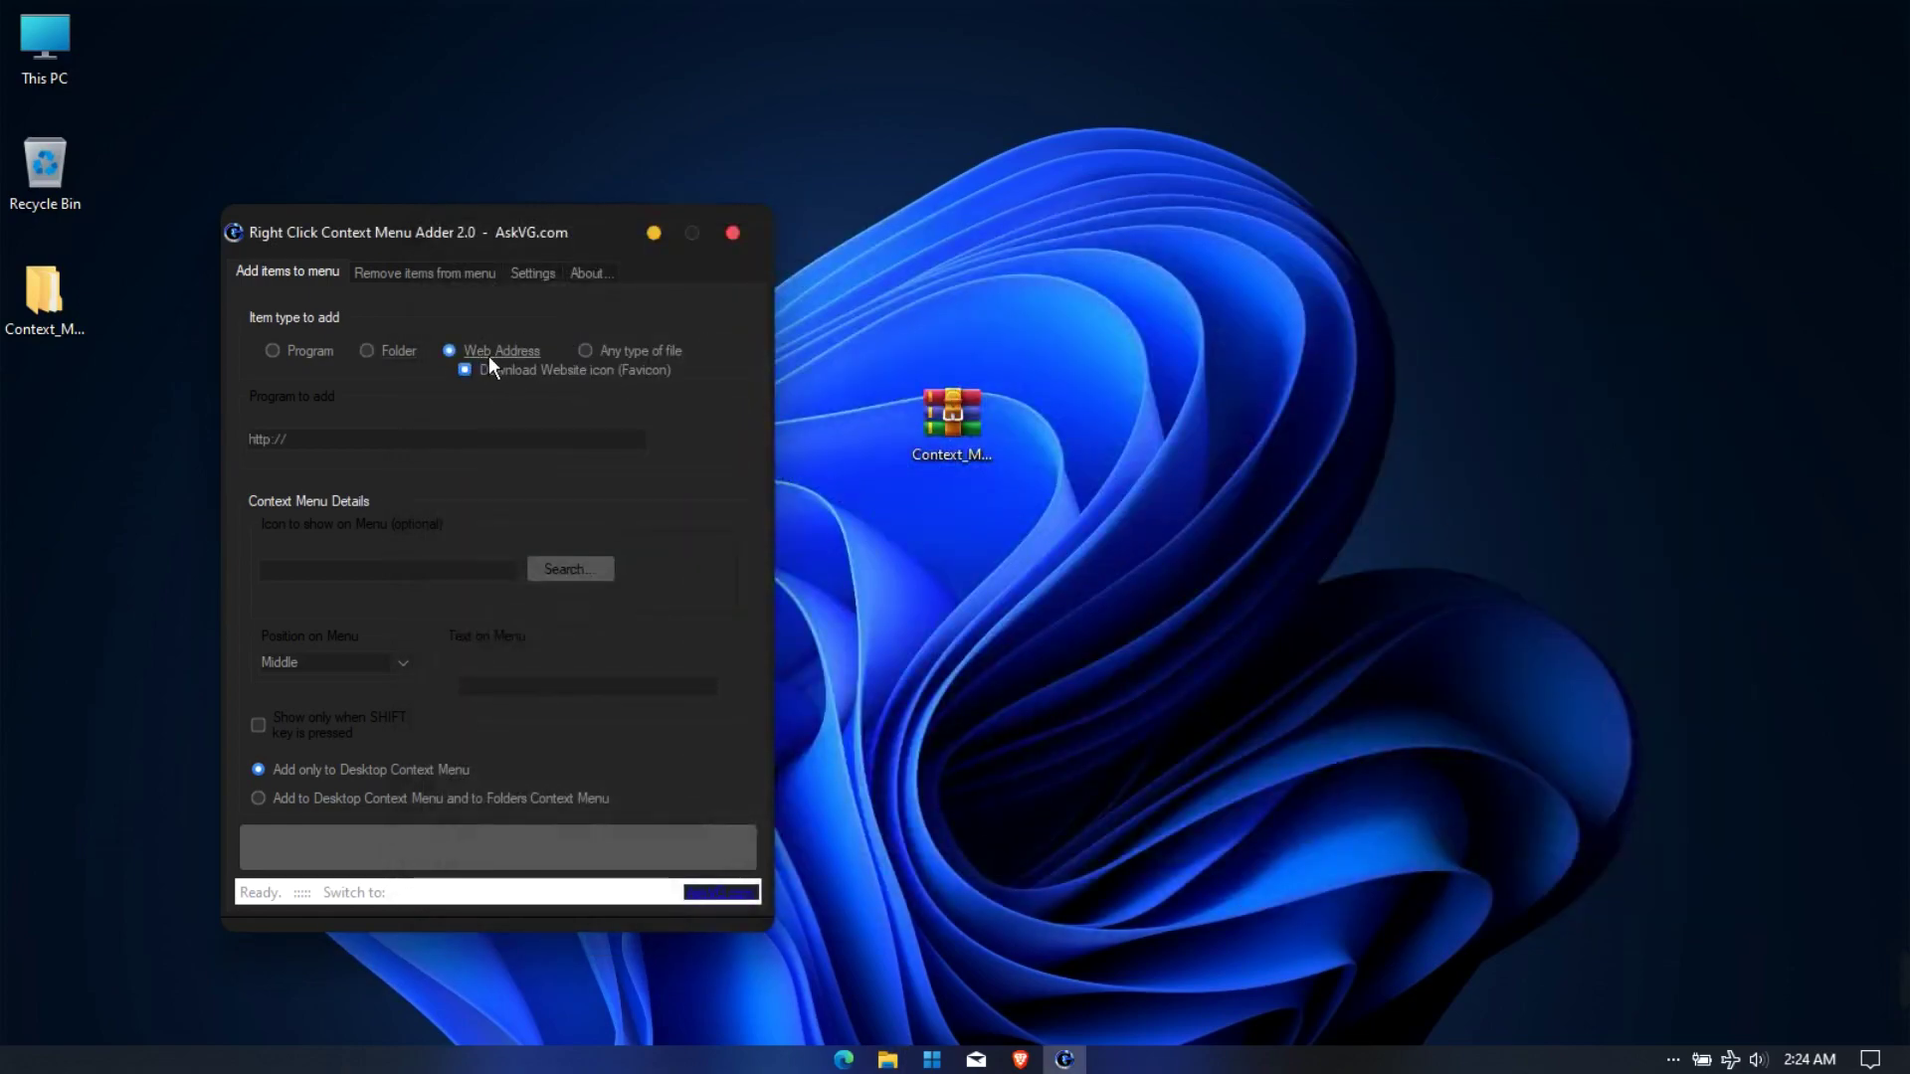
pyautogui.write('www.youtube.com')
pyautogui.moveTo(413, 438); pyautogui.dragTo(280, 442)
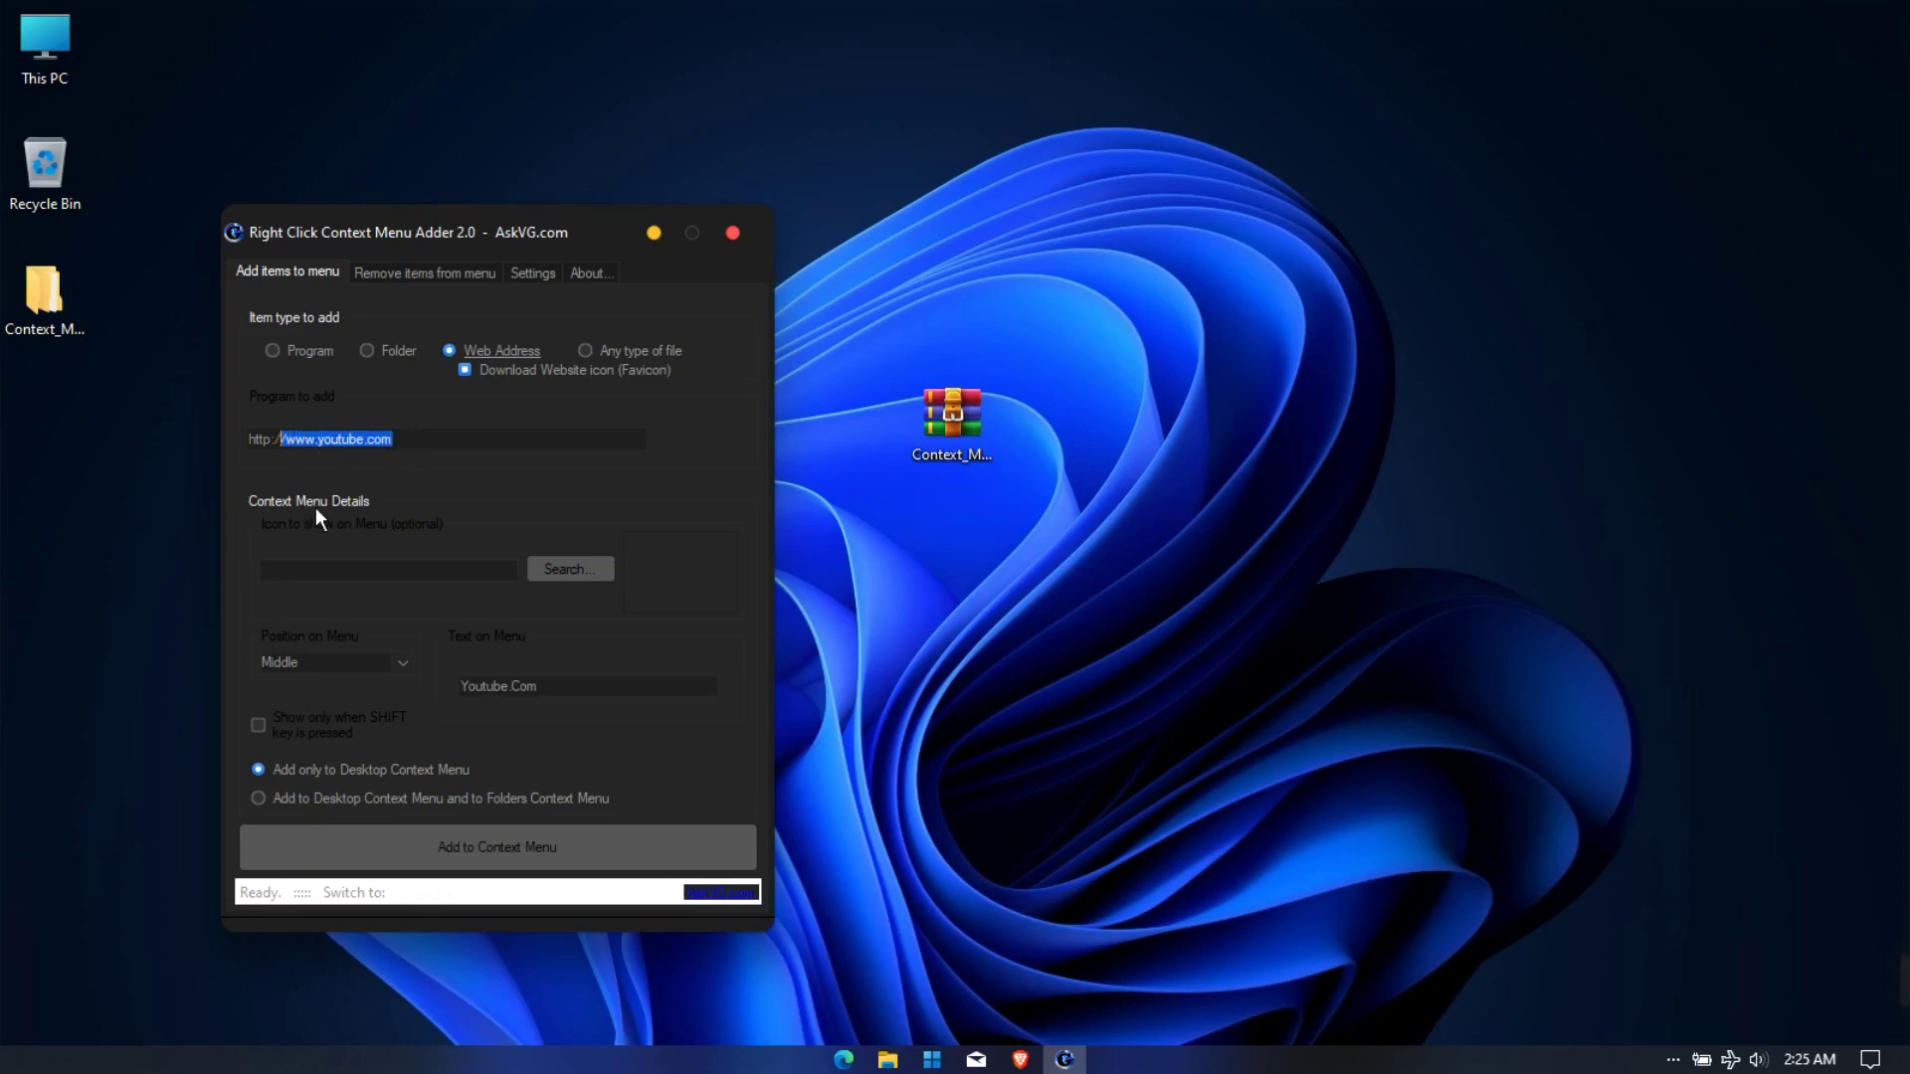
pyautogui.click(553, 583)
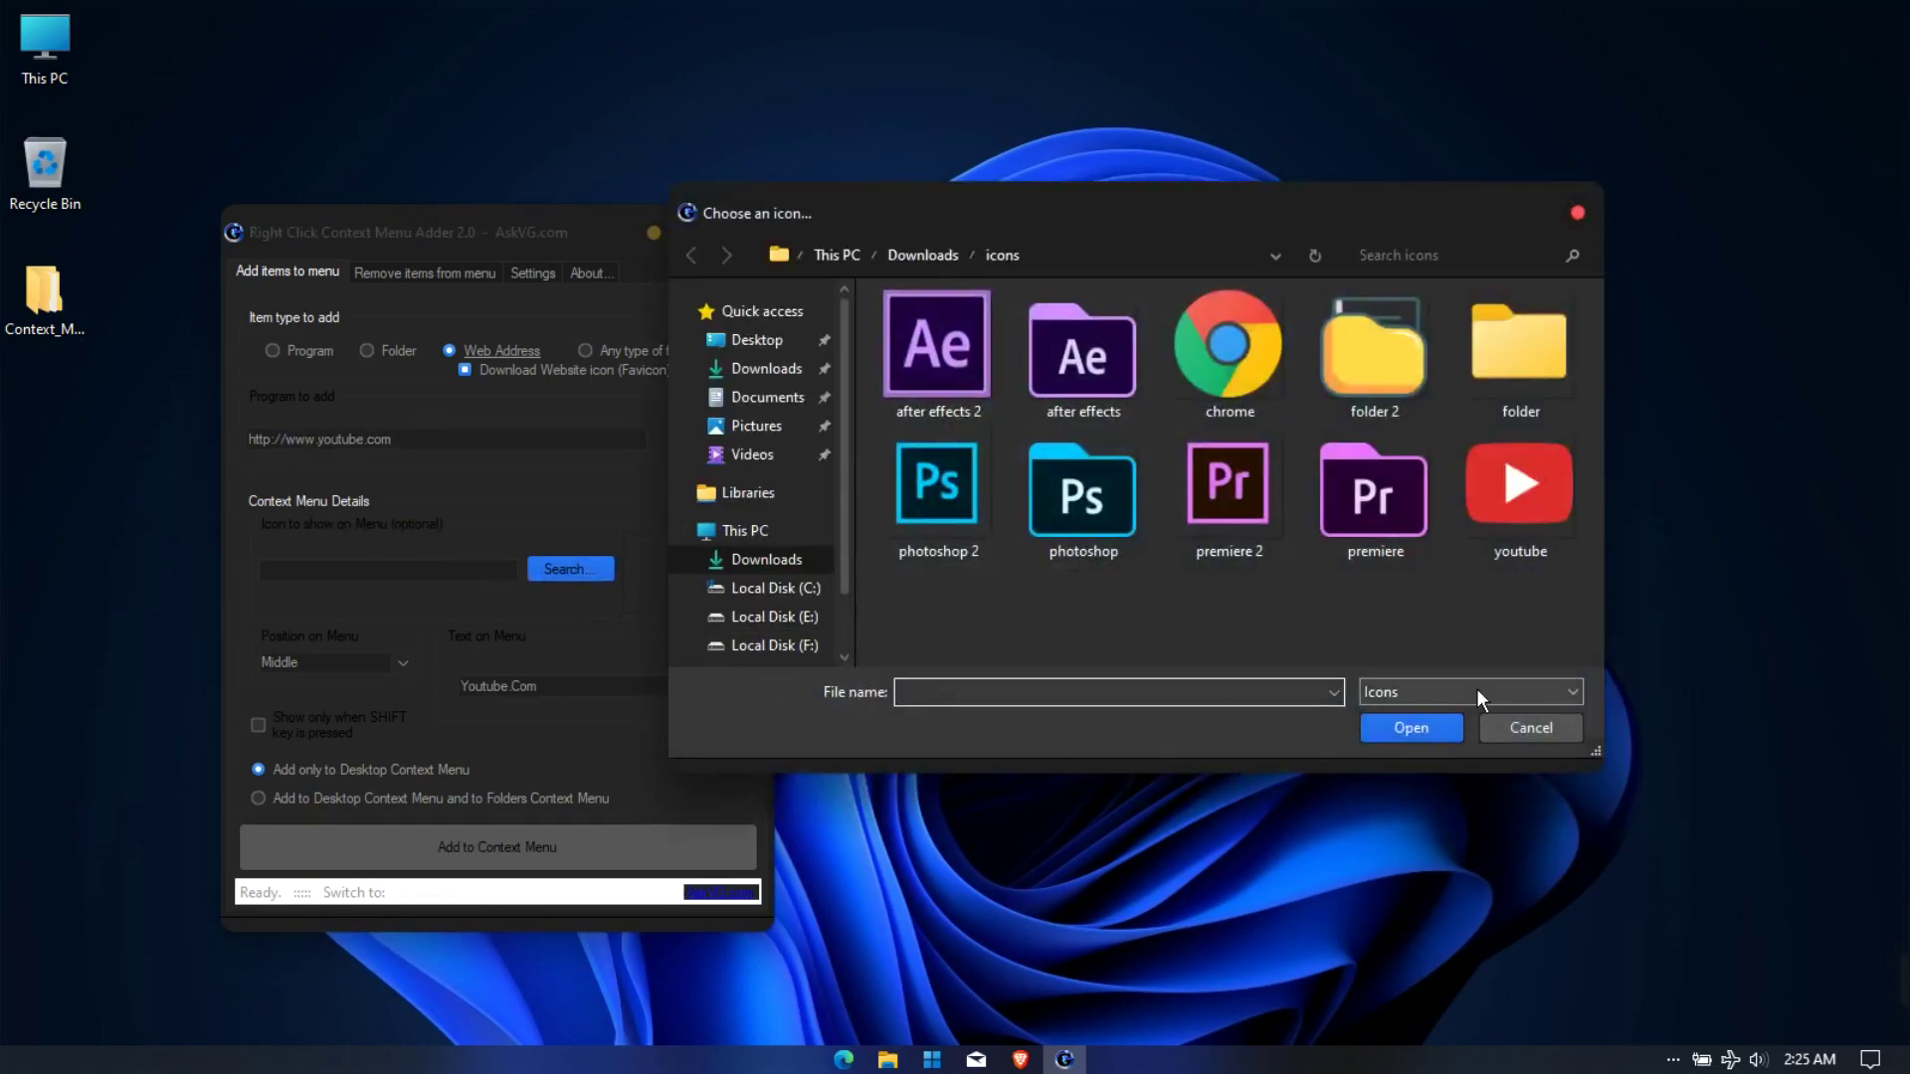
pyautogui.click(1560, 550)
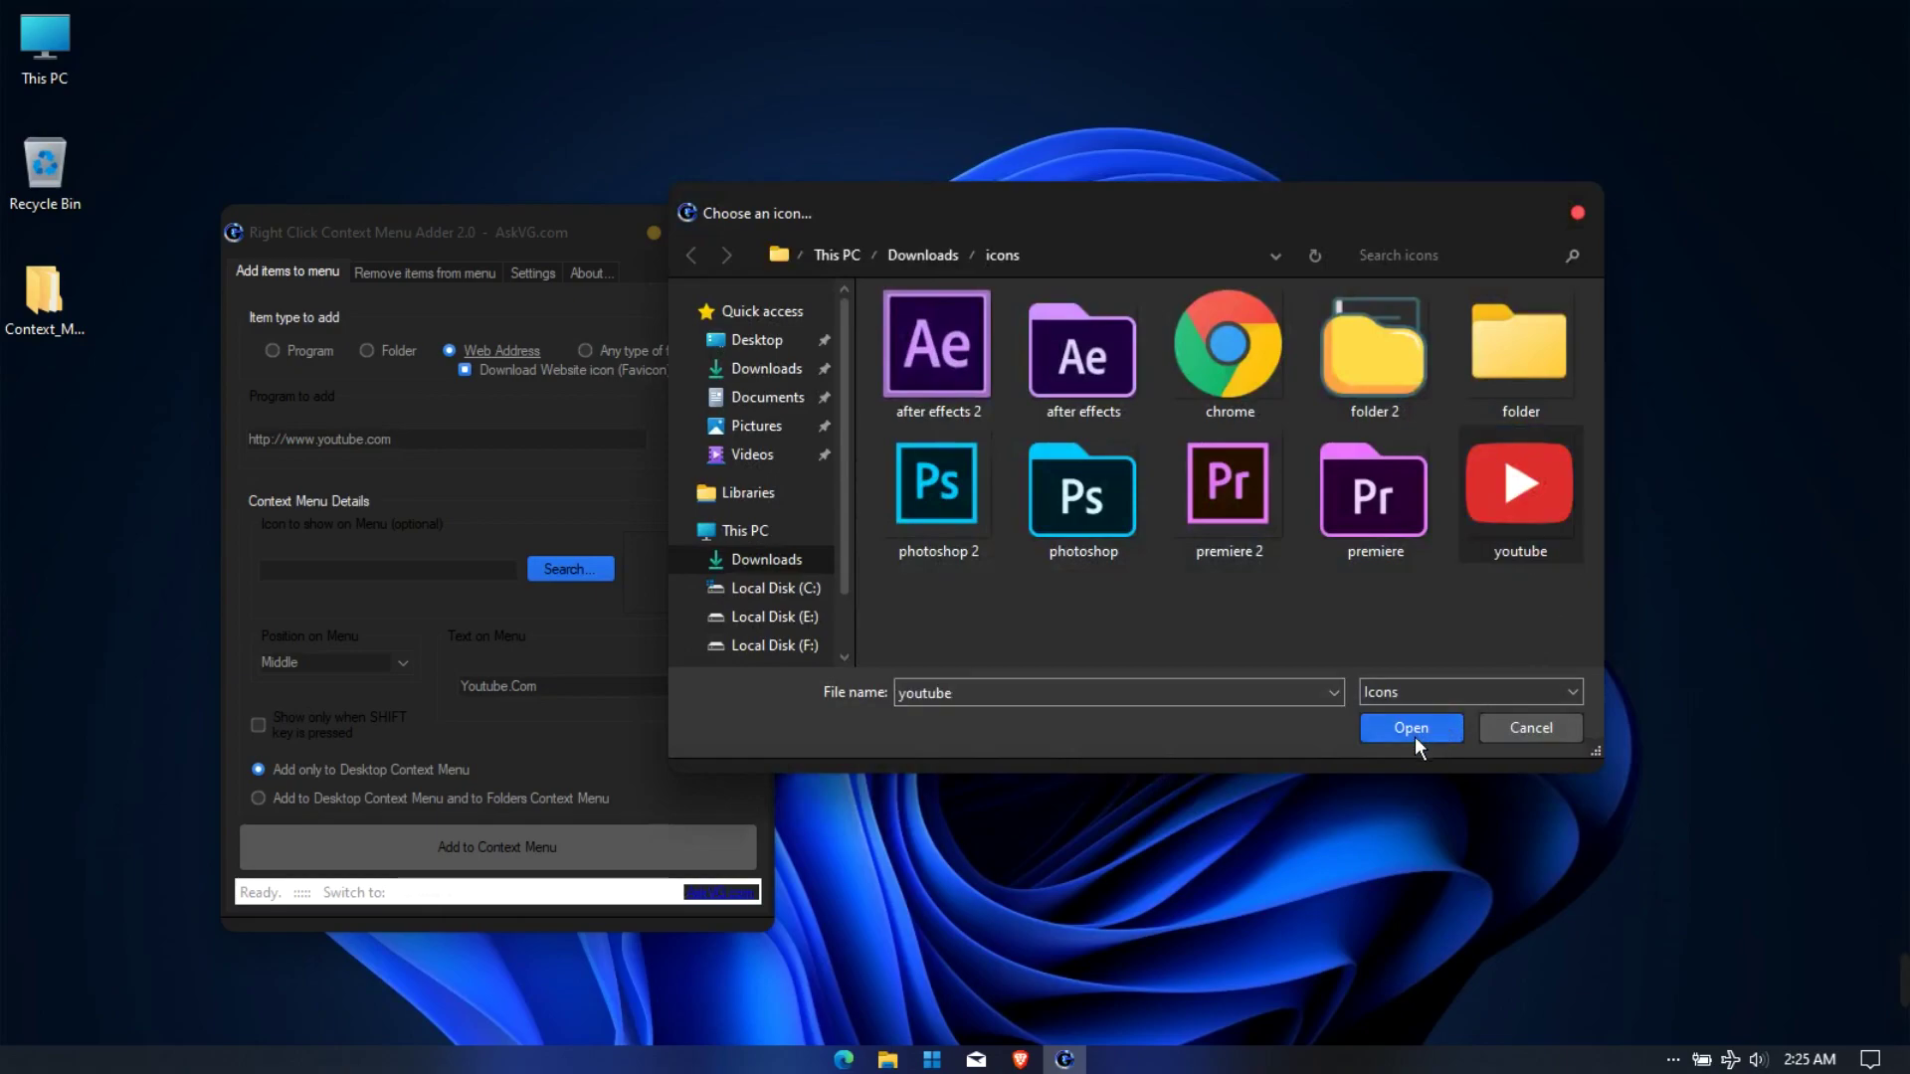
pyautogui.click(1415, 736)
# - Place the Youtube.Com entry at the Bottom position, add it, and check the desktop menu
pyautogui.click(336, 665)
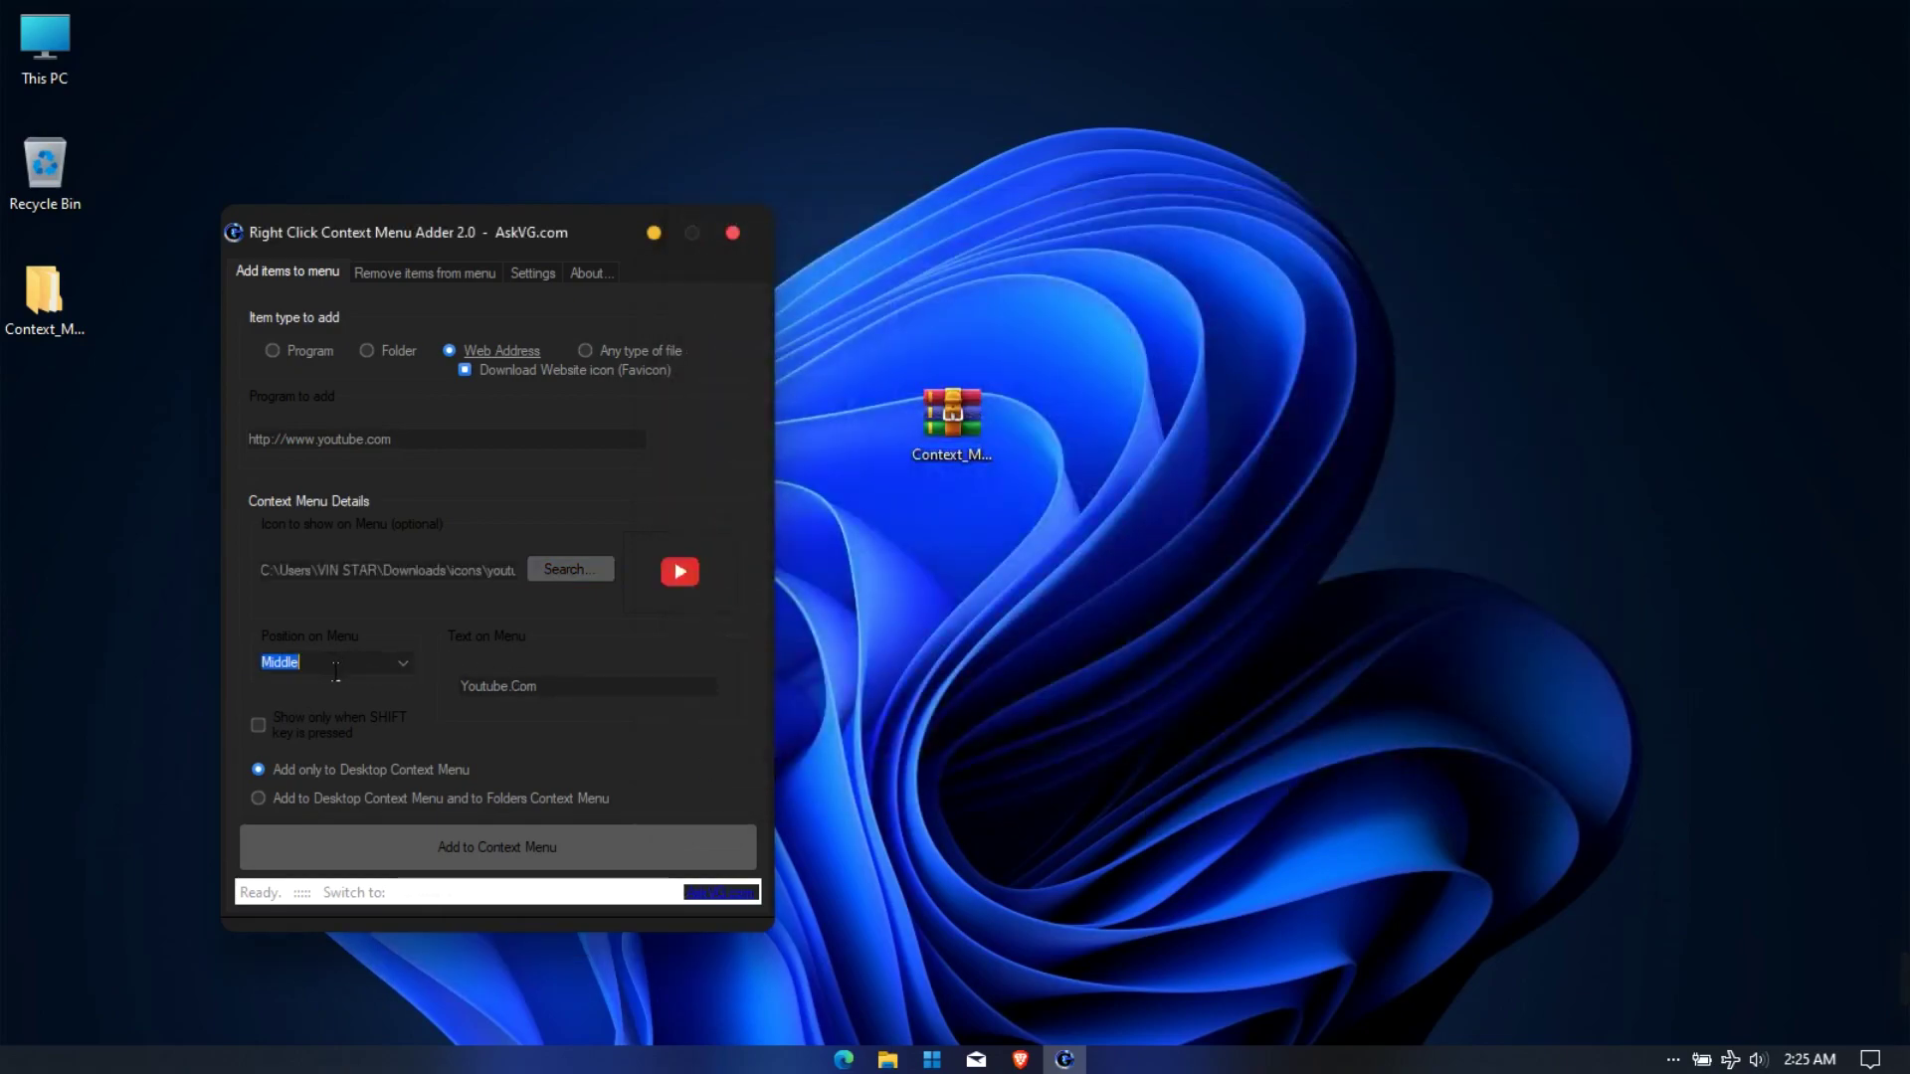
pyautogui.click(414, 683)
pyautogui.click(387, 724)
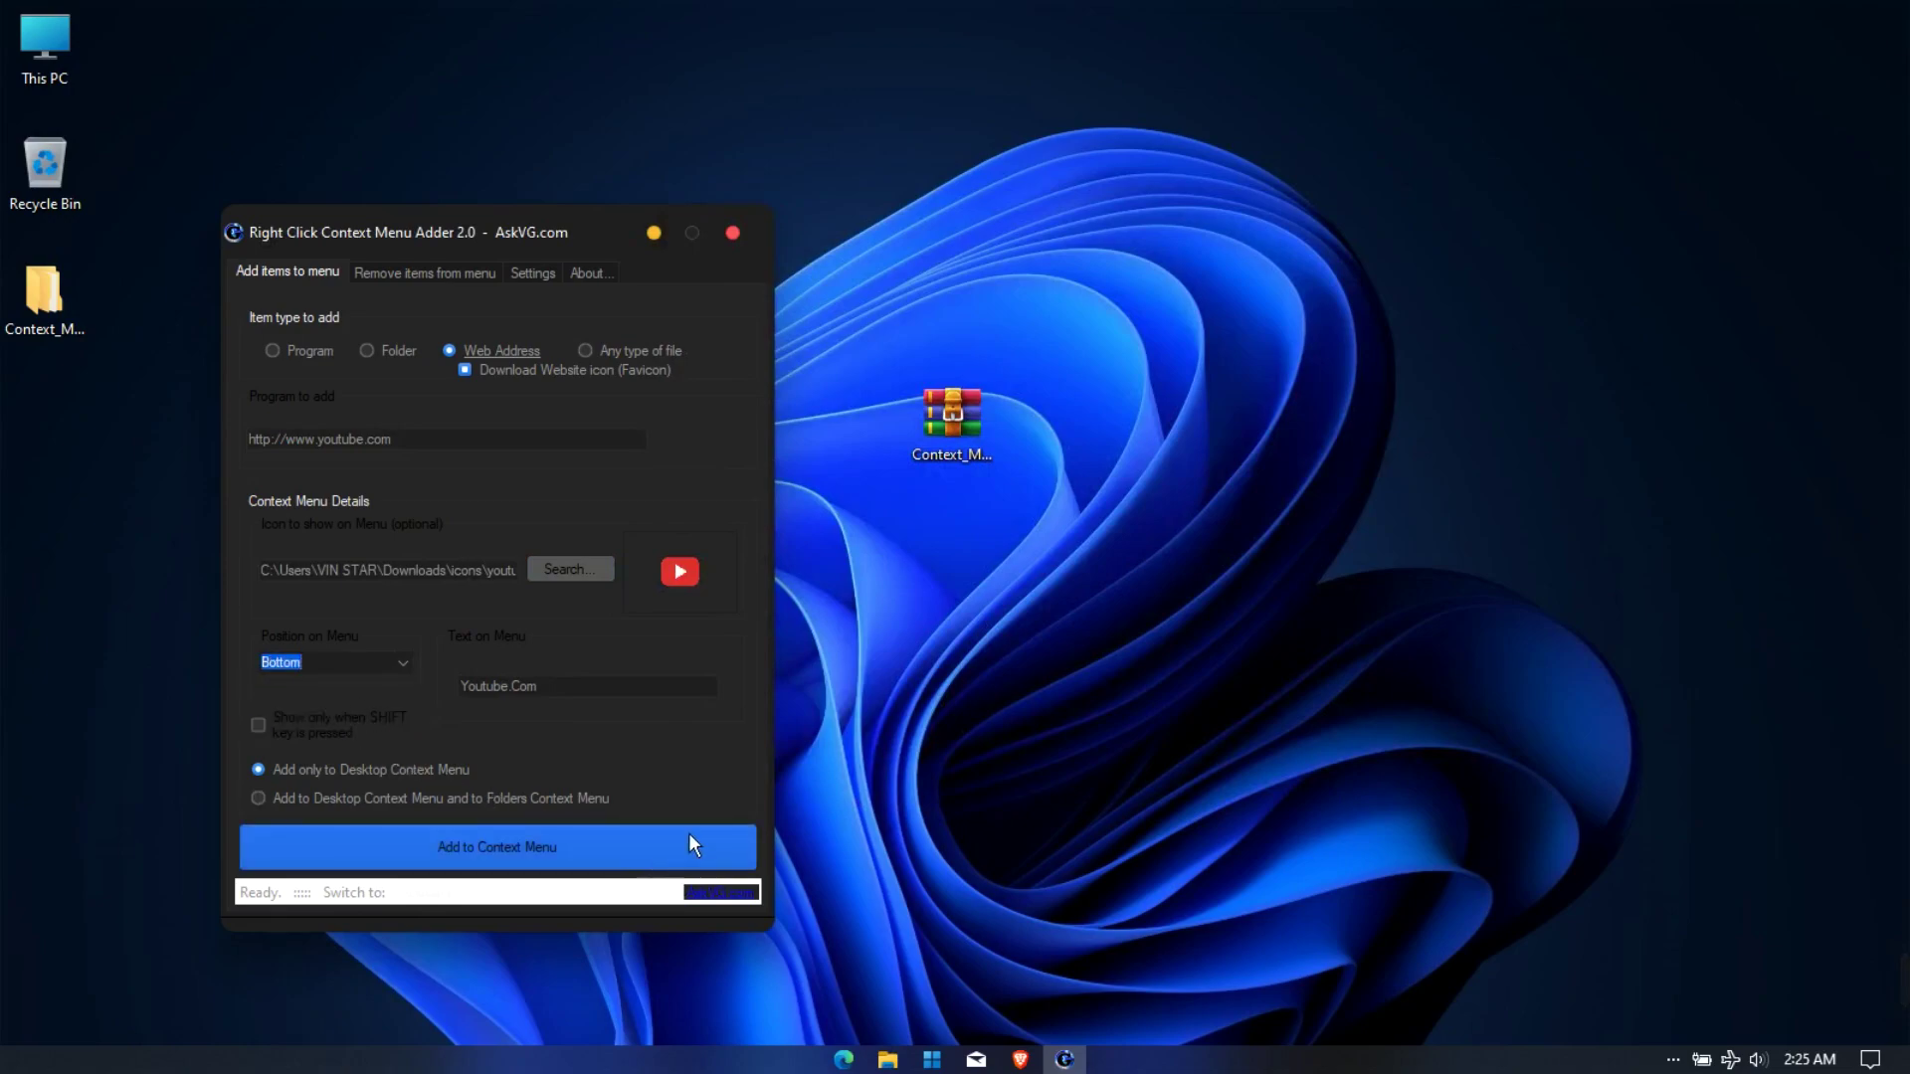
pyautogui.click(671, 855)
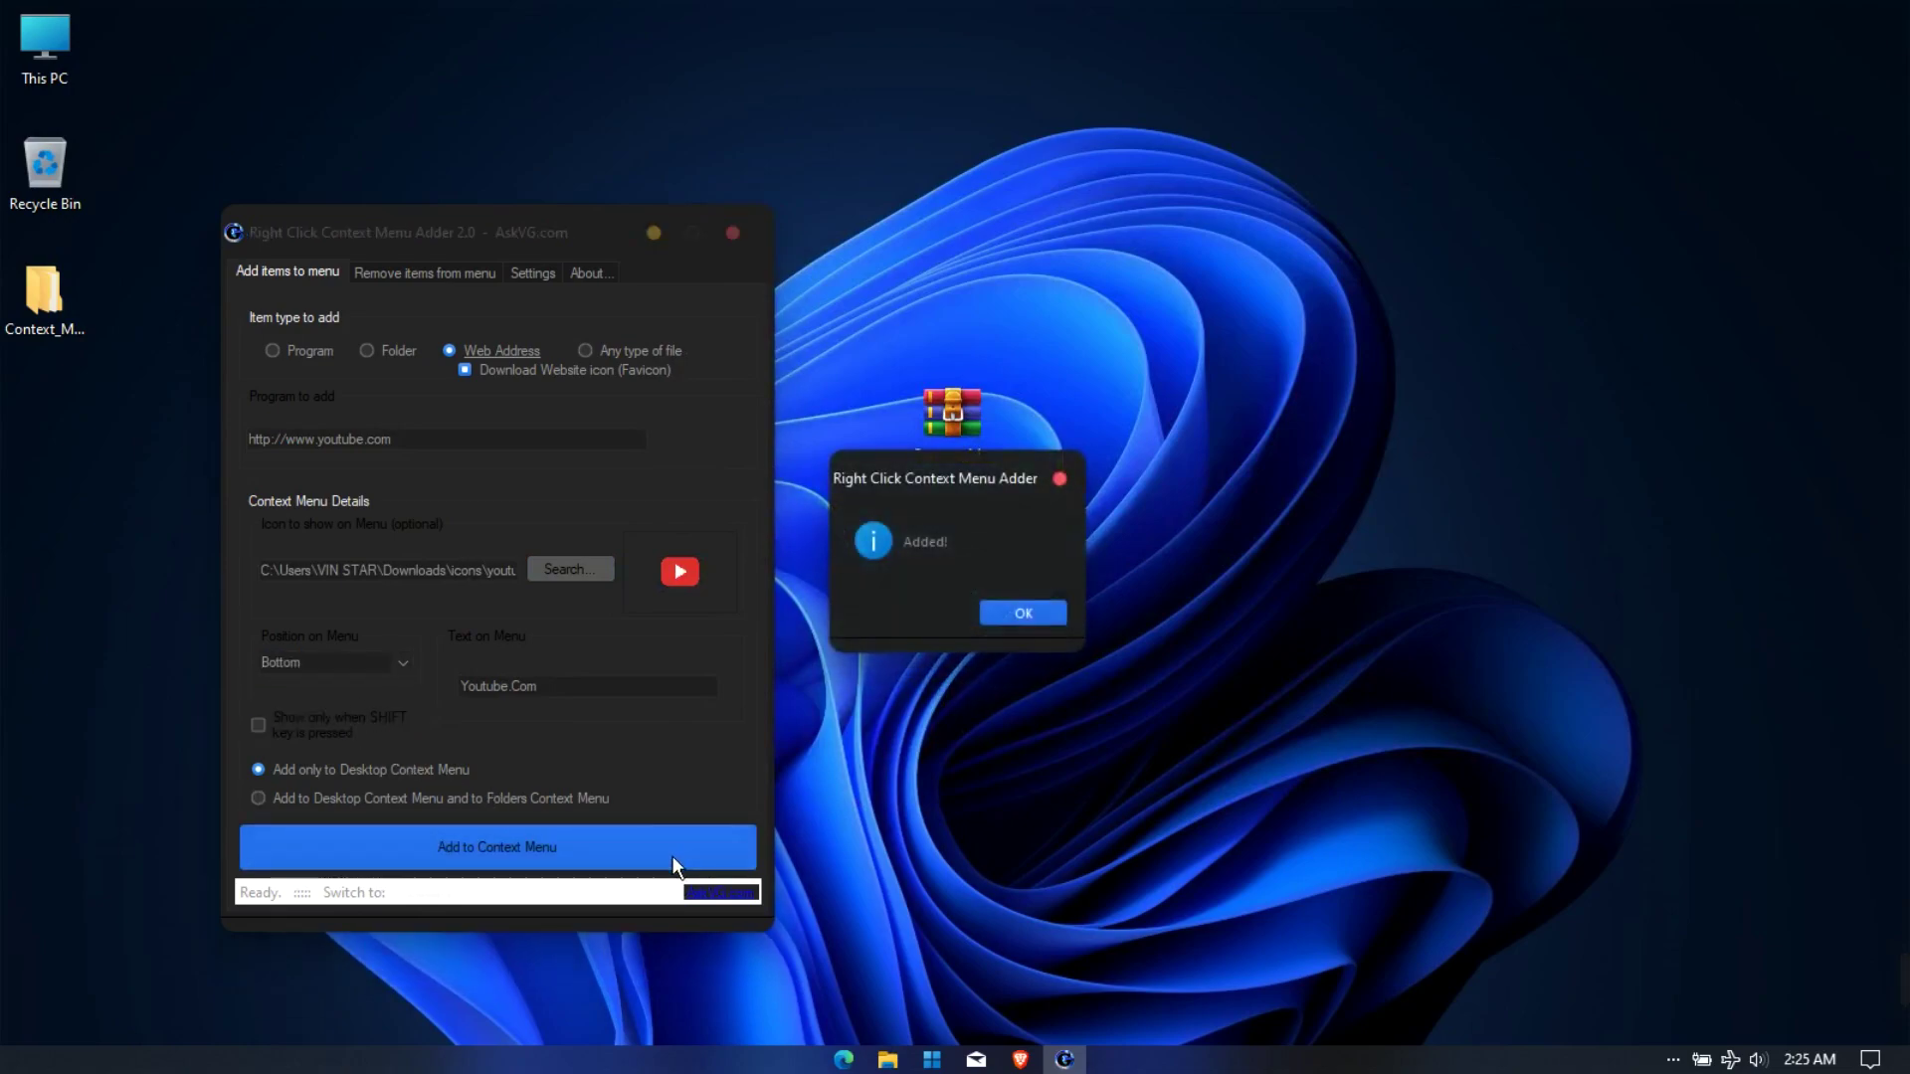
pyautogui.click(1035, 622)
pyautogui.rightClick(1209, 487)
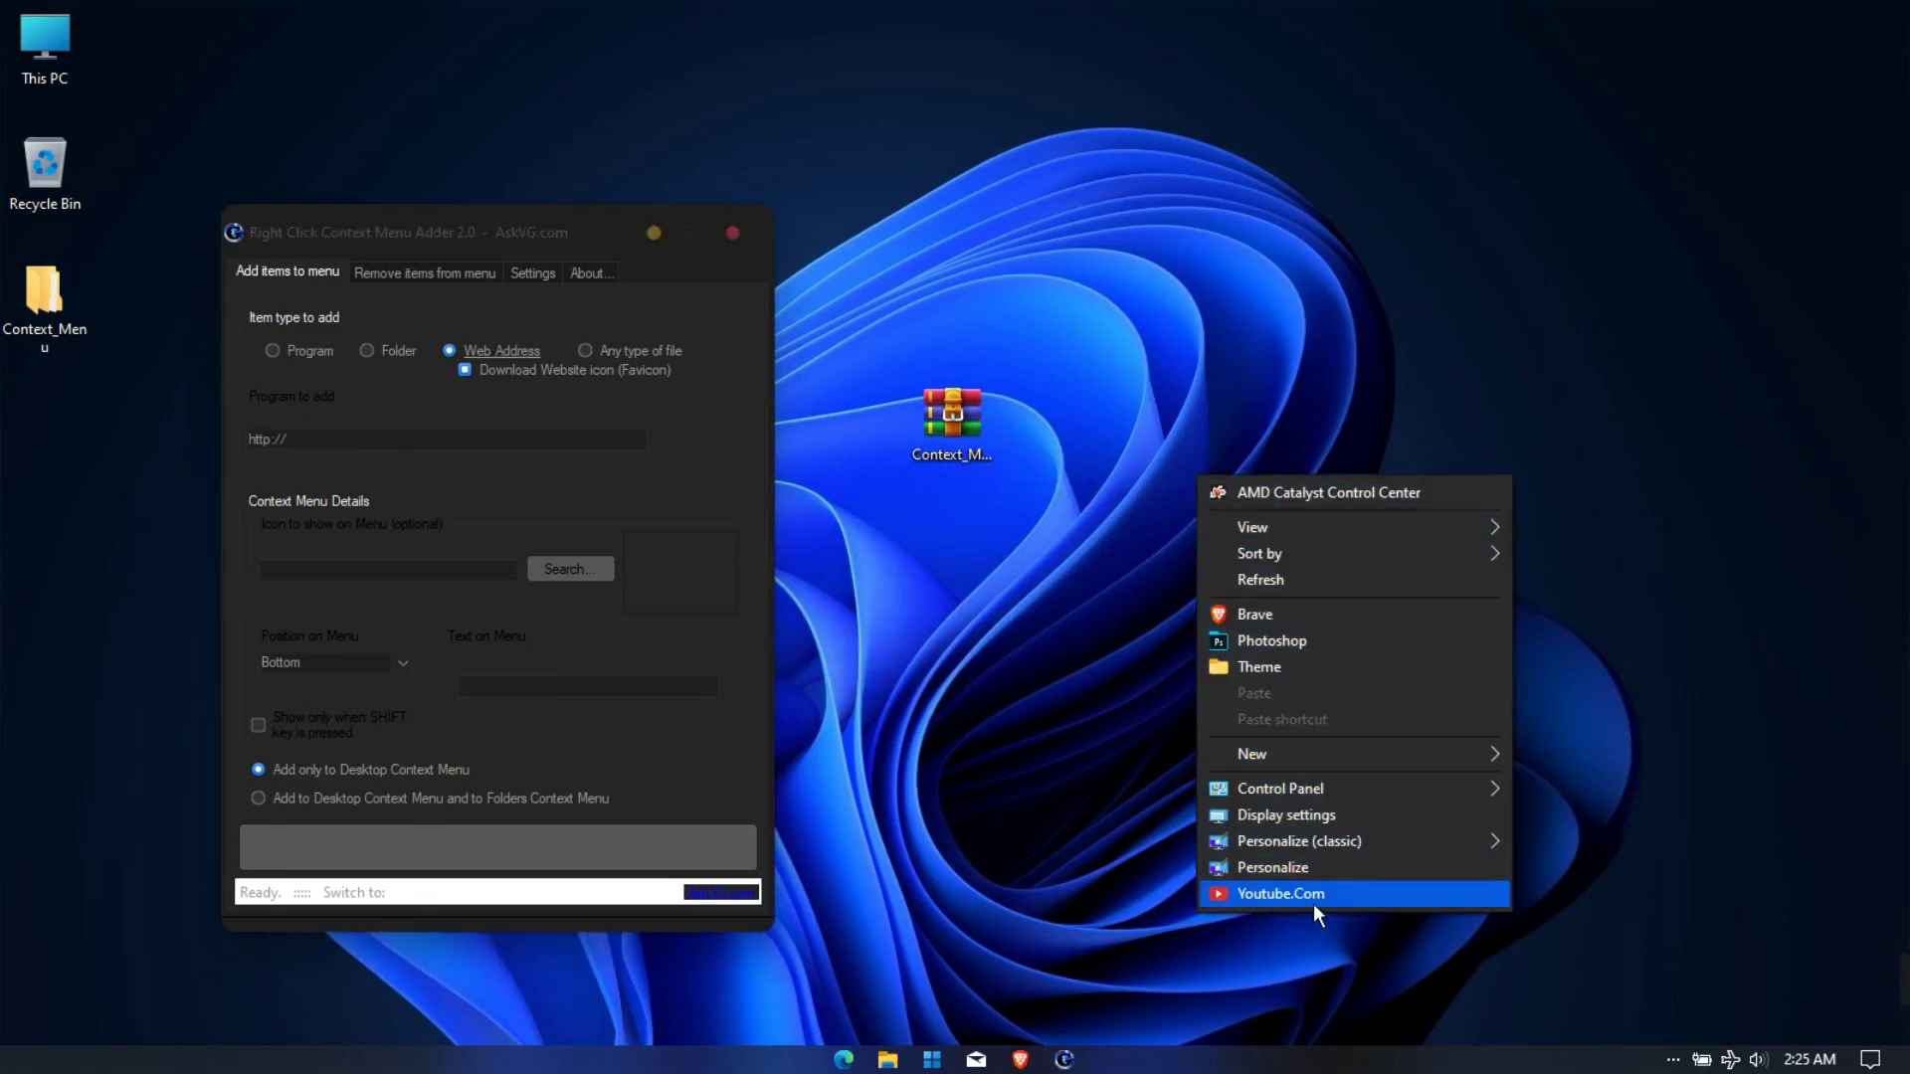
pyautogui.click(846, 577)
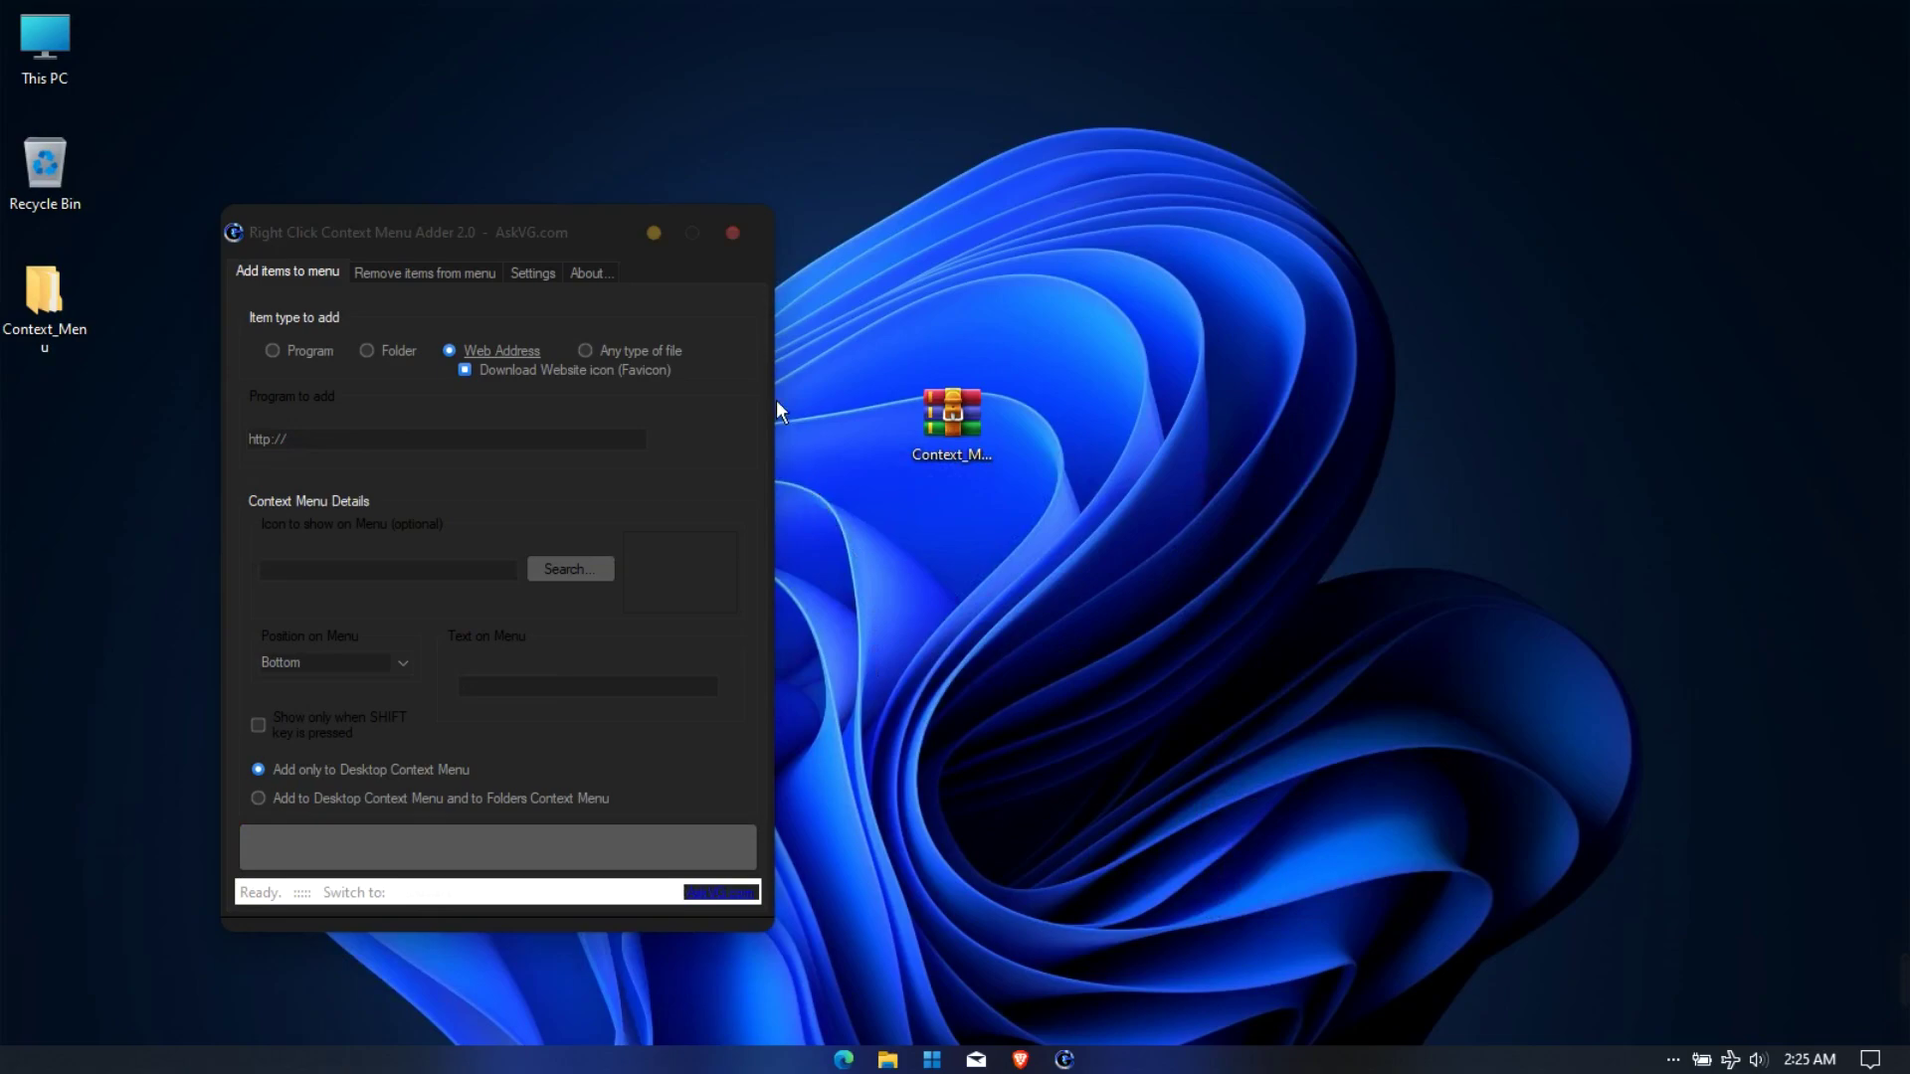
# - Close the app, review the desktop menu, and select Brave under Remove items from menu
pyautogui.click(735, 239)
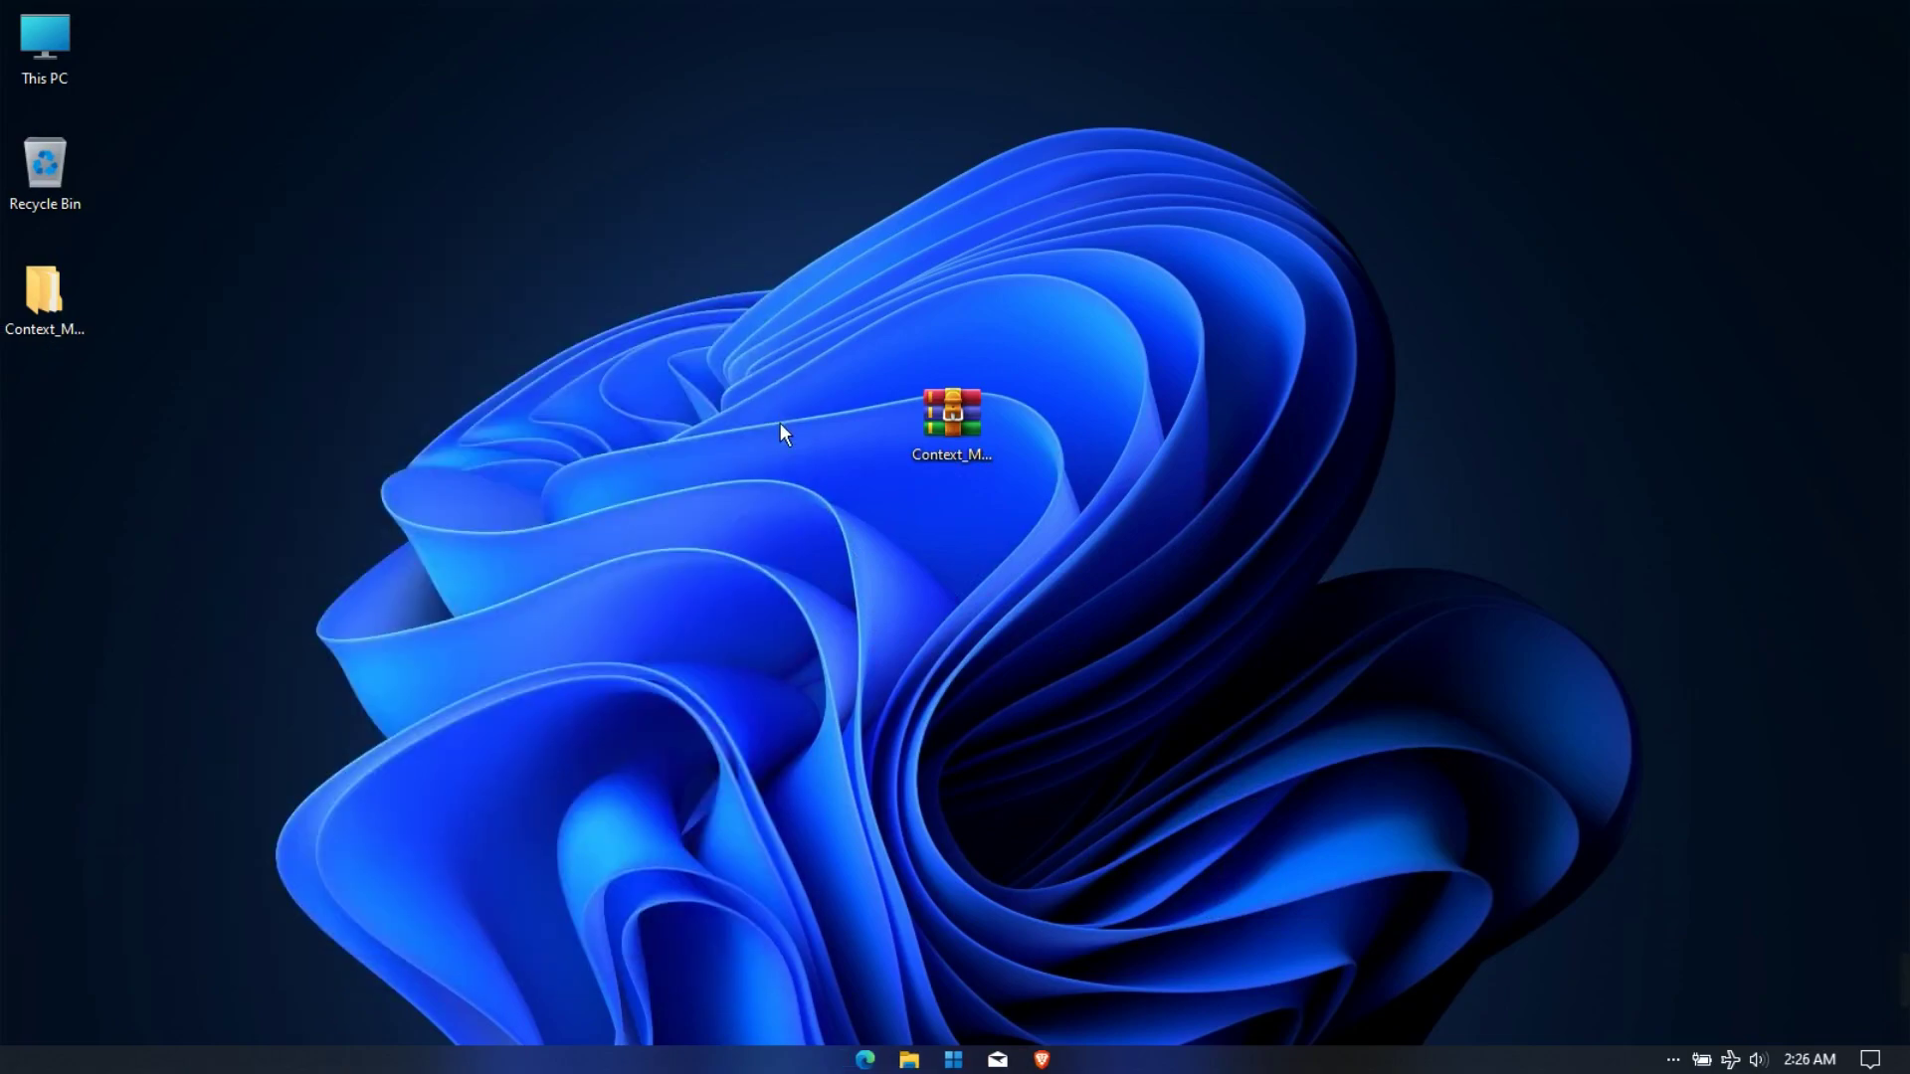
pyautogui.rightClick(1224, 378)
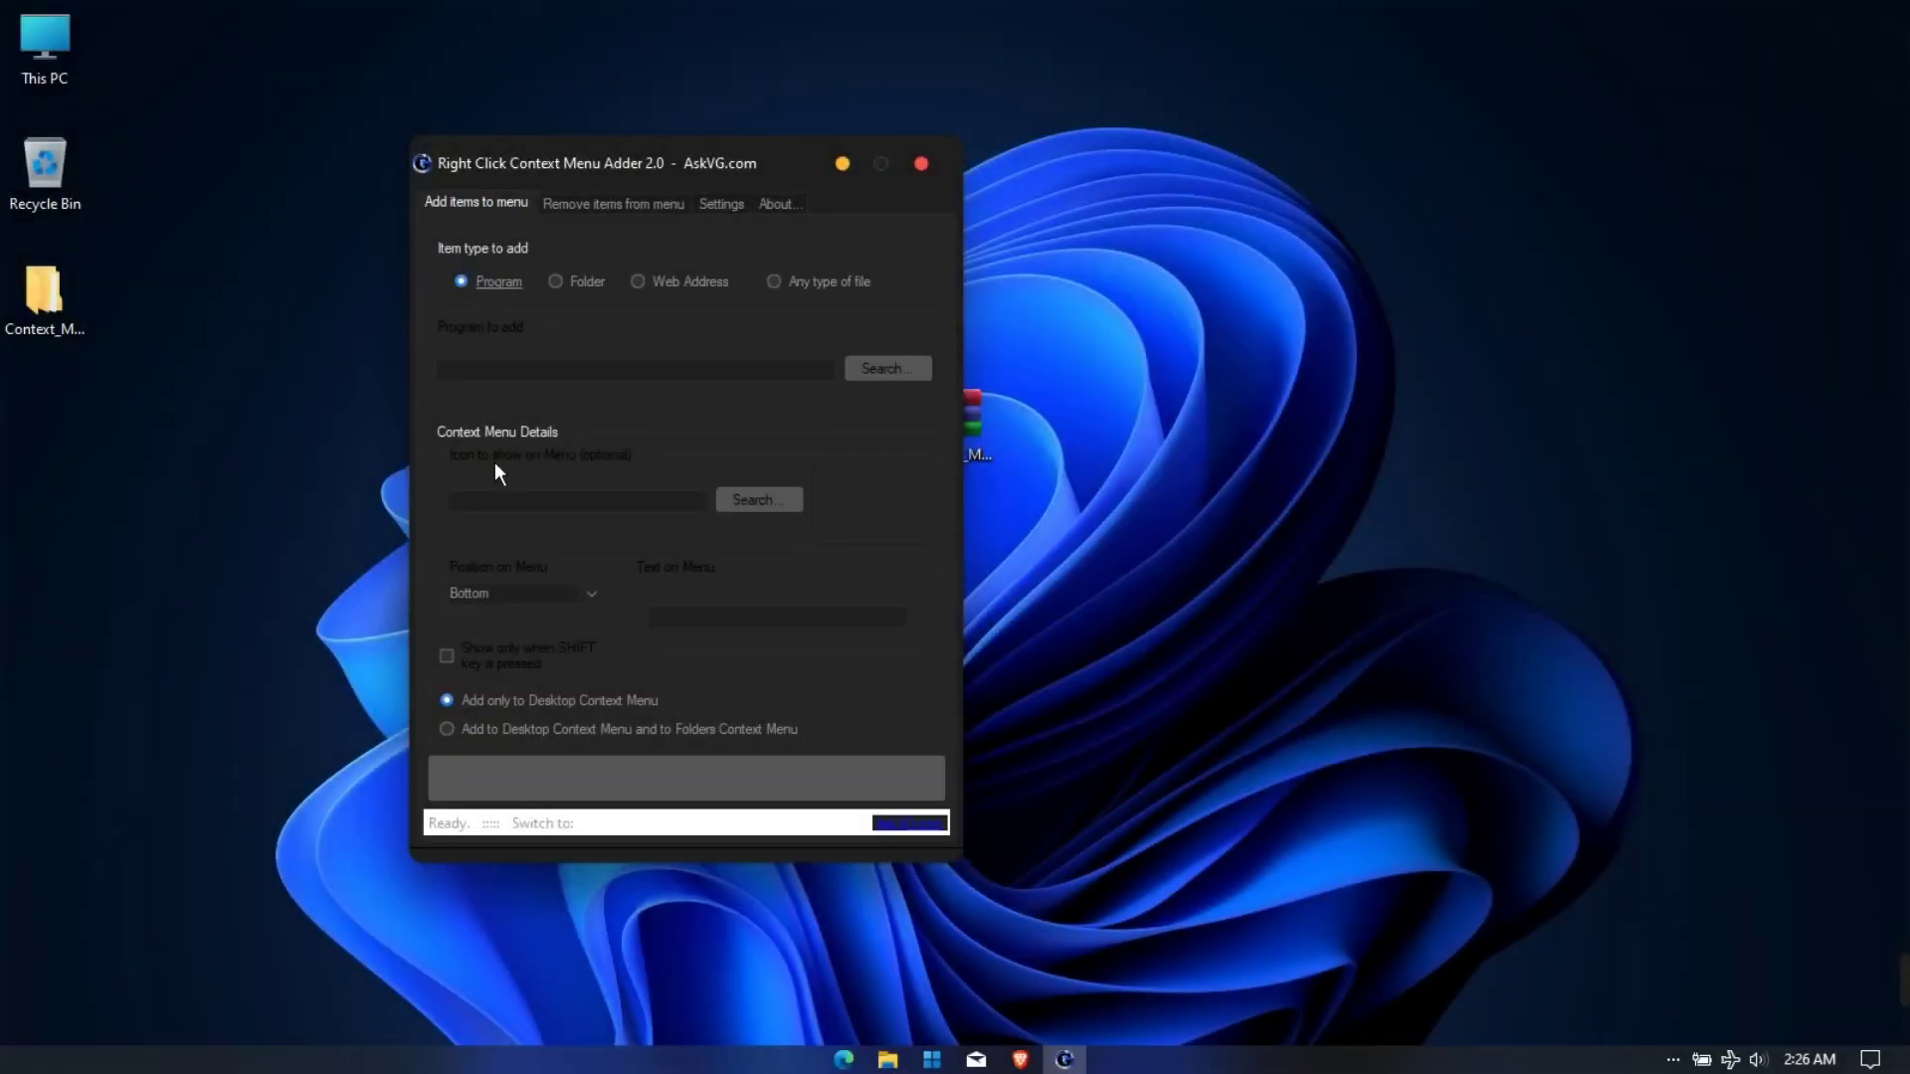
pyautogui.click(585, 207)
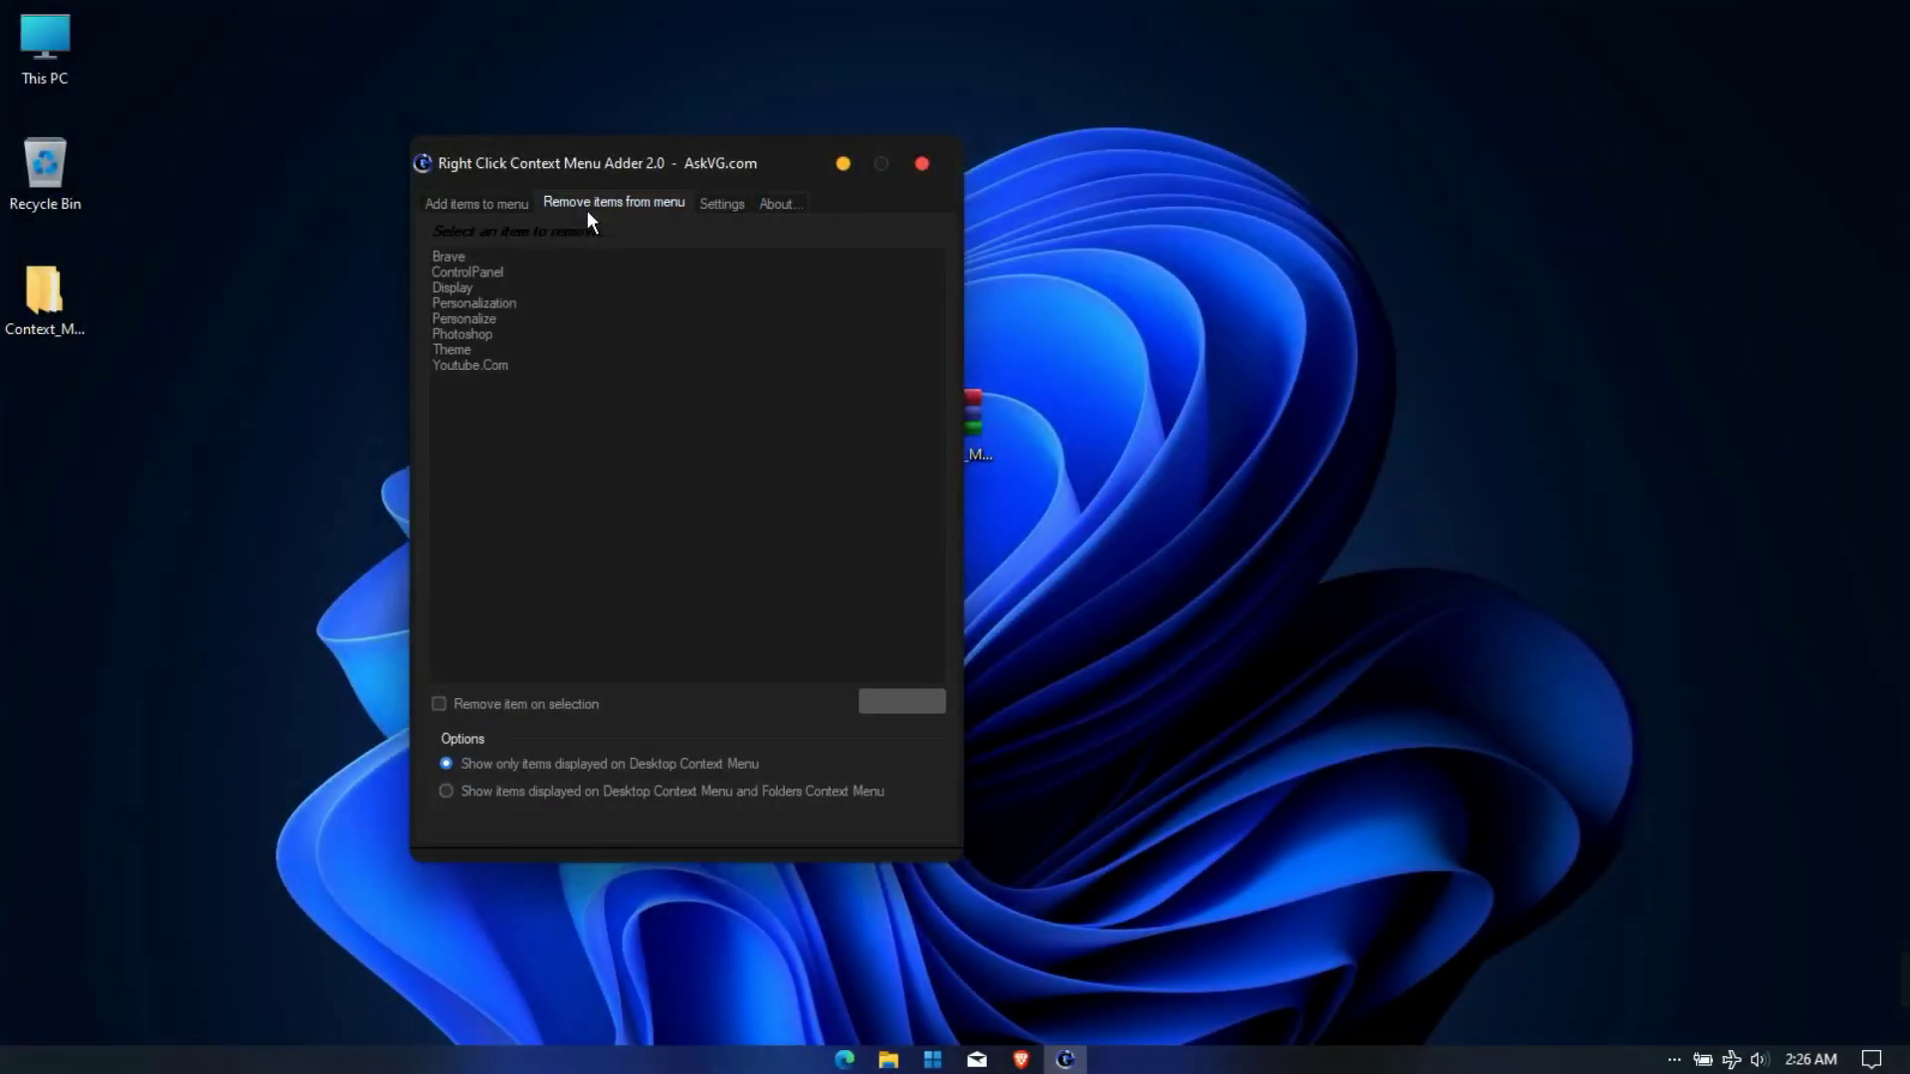
pyautogui.click(478, 262)
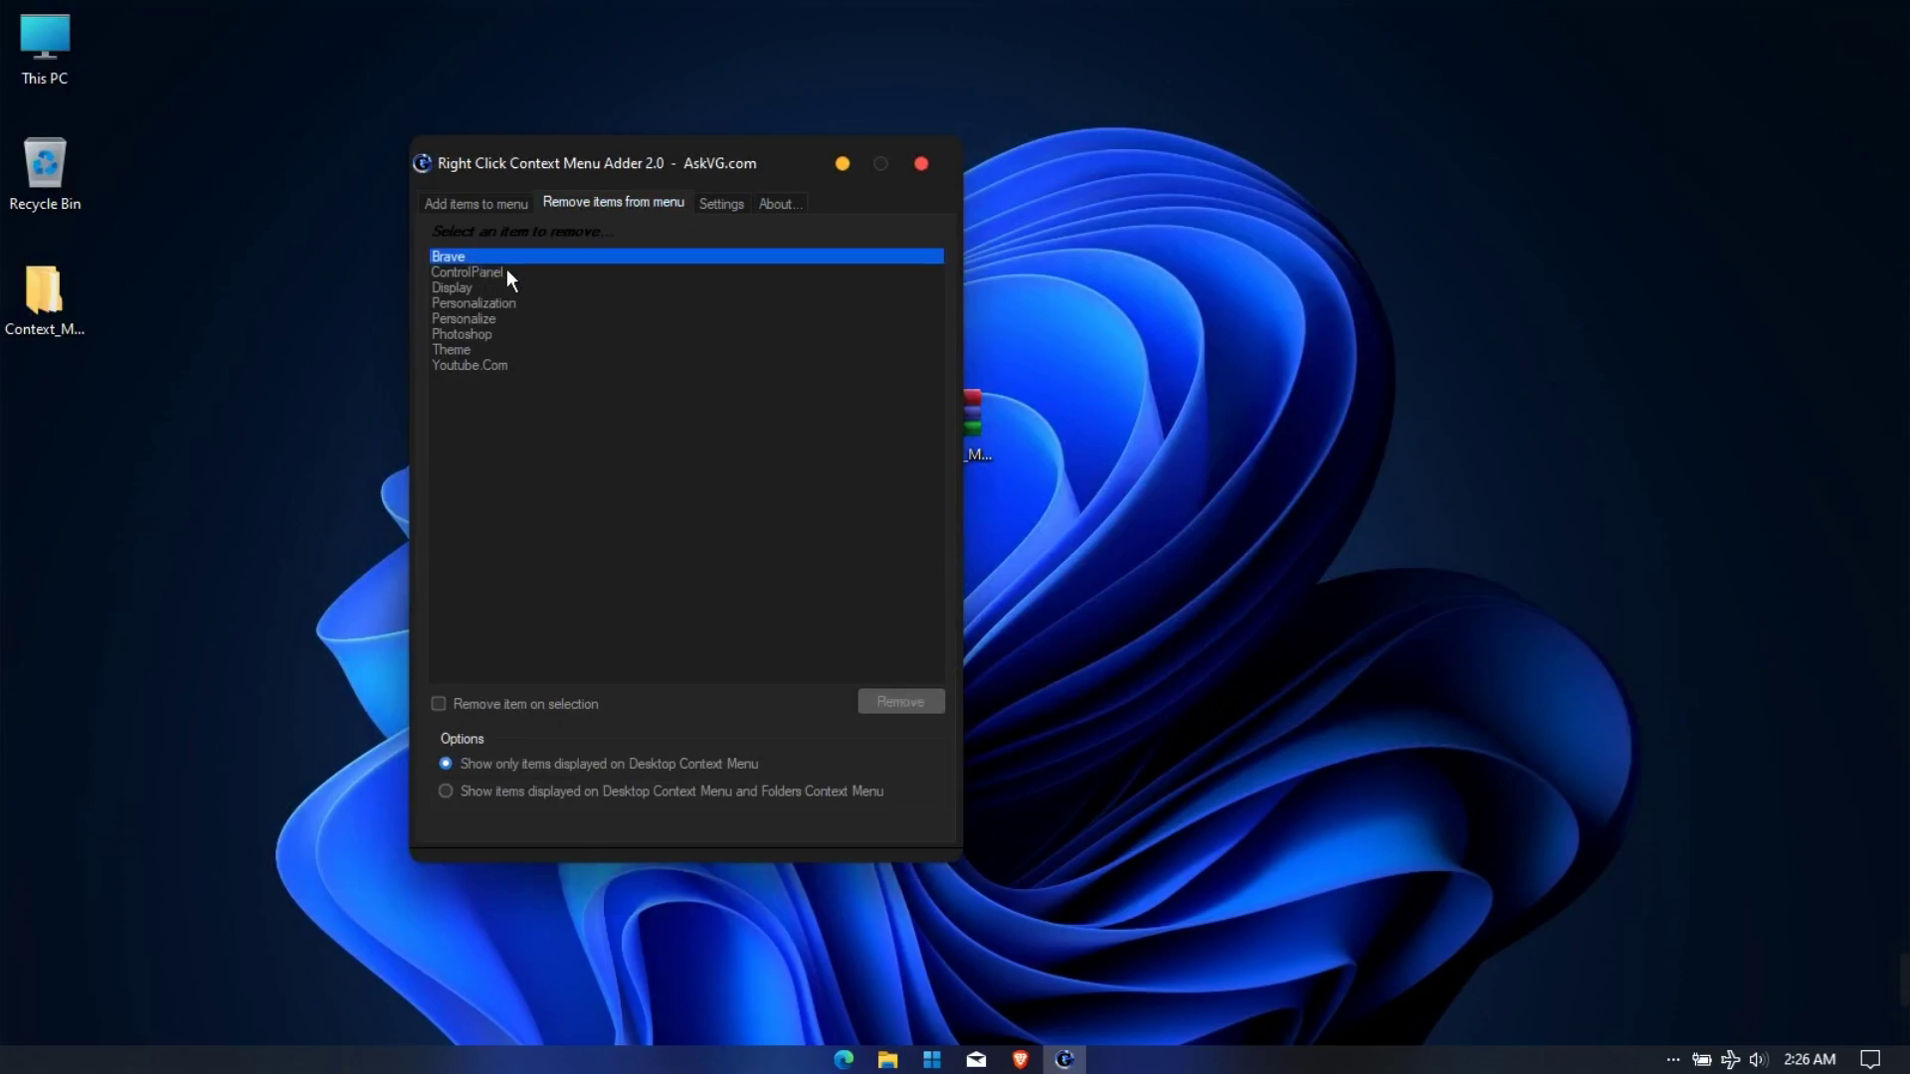